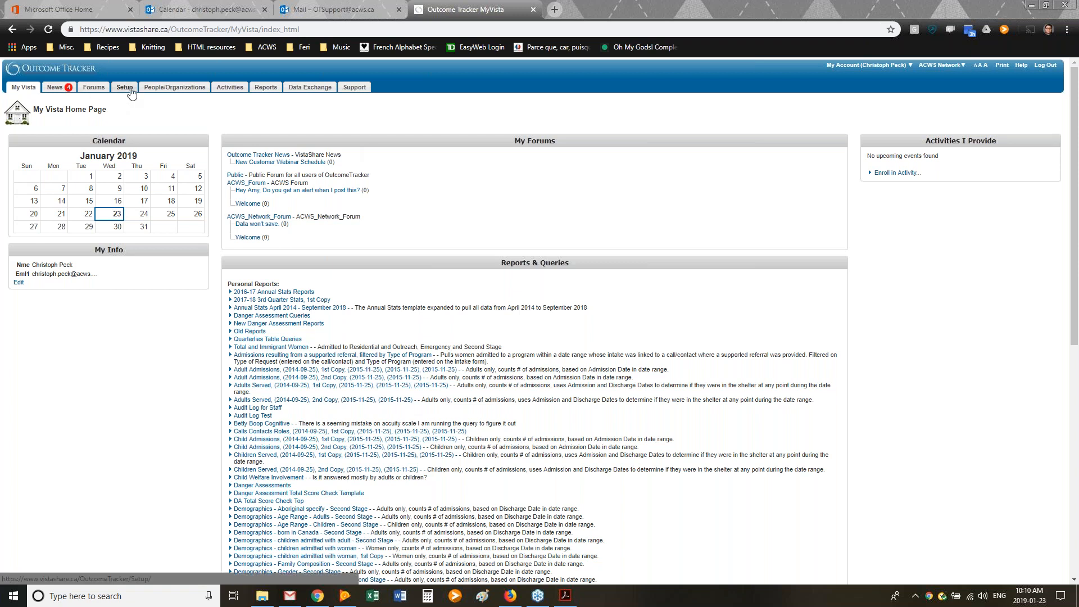
- Add a People/Organizations tab definition named Audit Log 2 that uses the Audit Log component
left_click(131, 92)
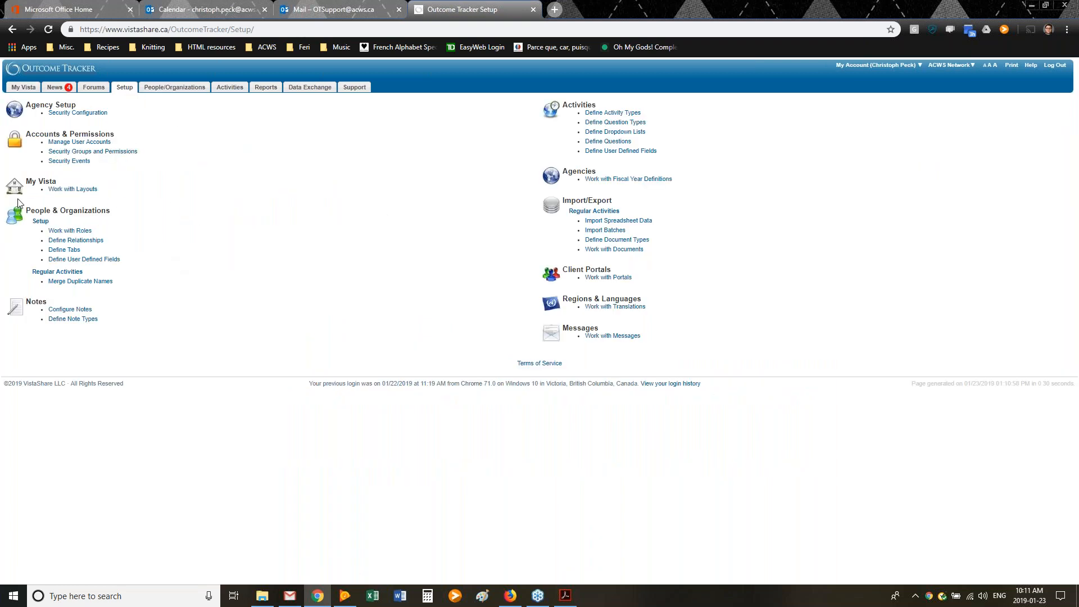
left_click(62, 251)
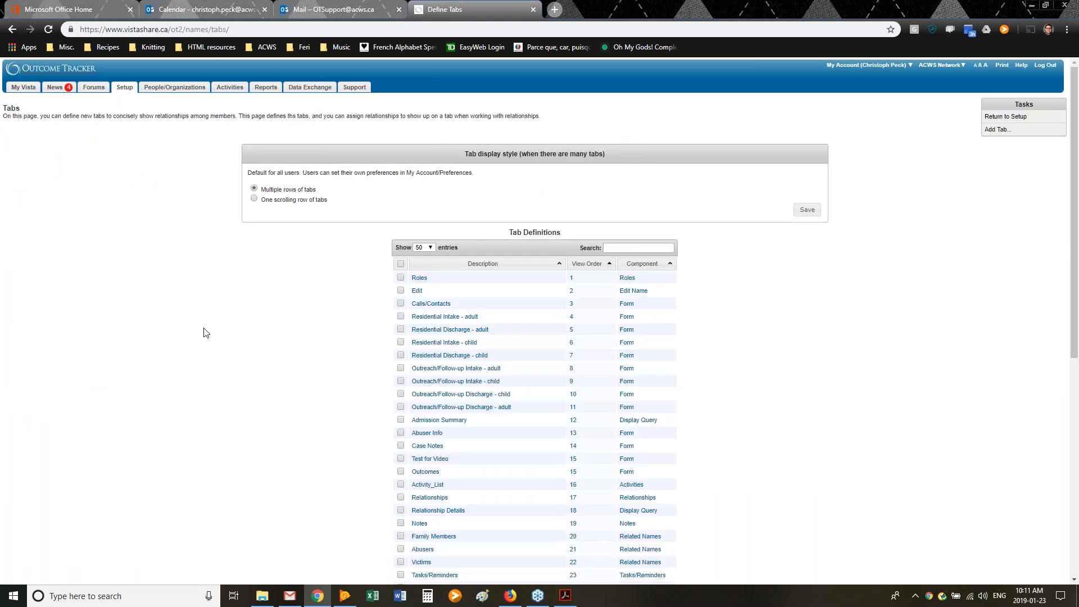
scroll(204, 312, "down", 7)
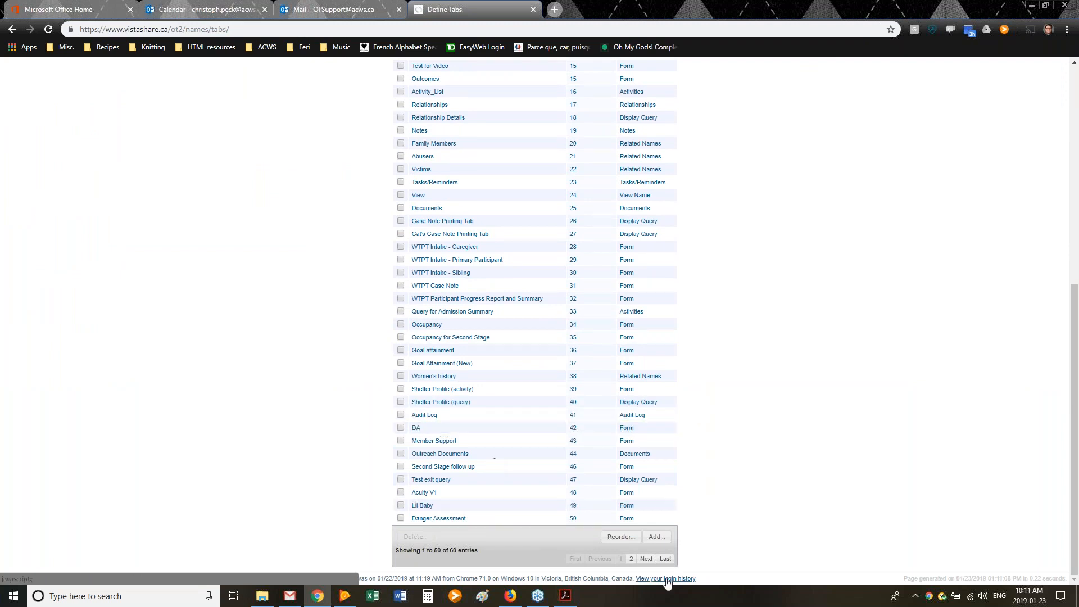
left_click(656, 538)
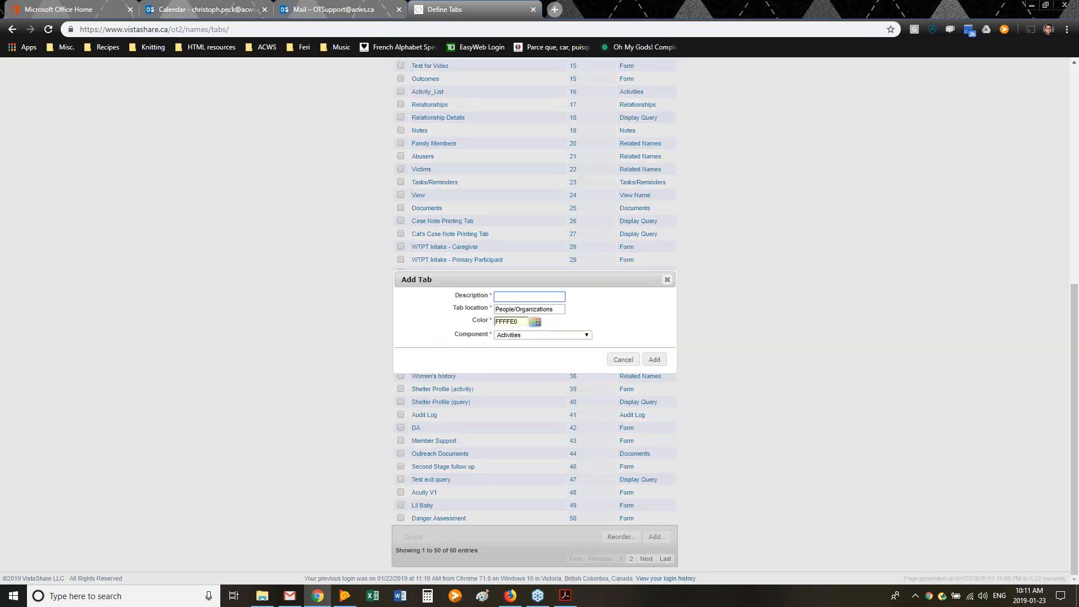
type("Aut")
left_click(537, 325)
left_click(632, 306)
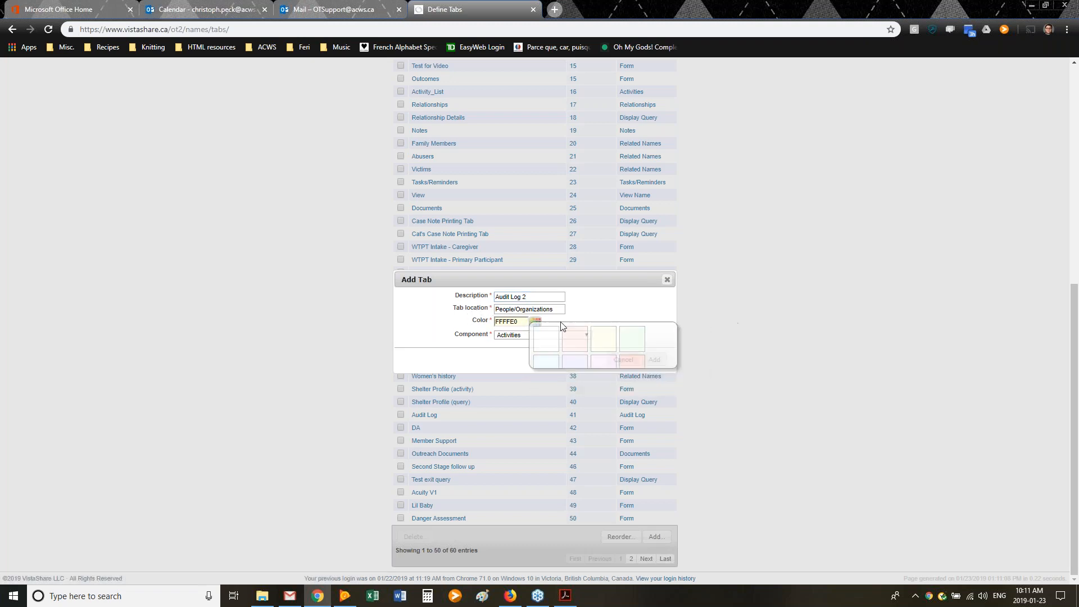
left_click(513, 336)
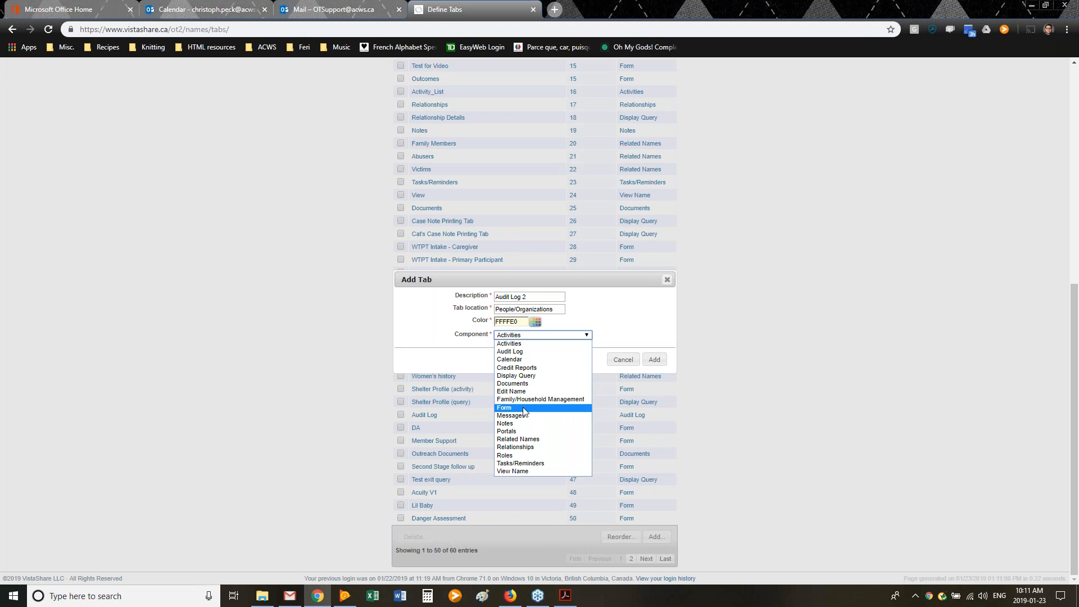
left_click(524, 352)
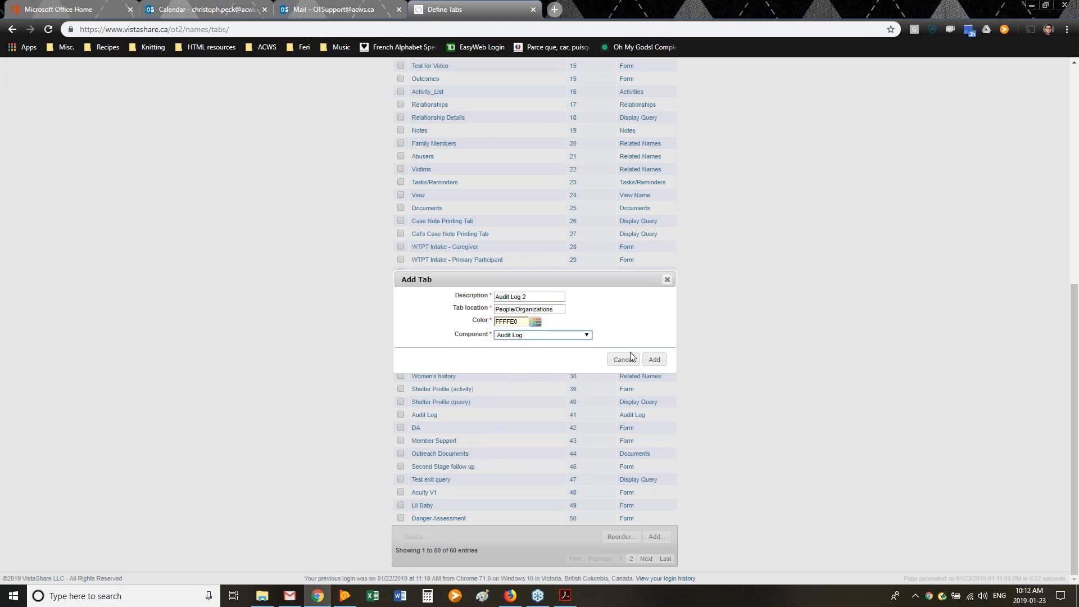
left_click(654, 359)
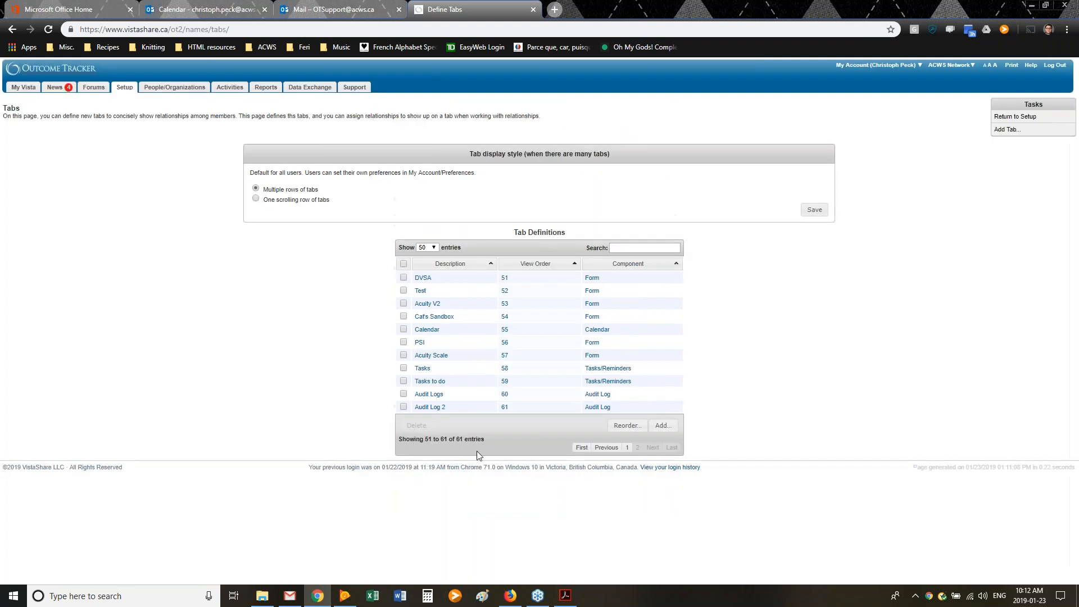
- Set the Audit Log 2 tab to show on all organizations and all people, and save the update
left_click(430, 408)
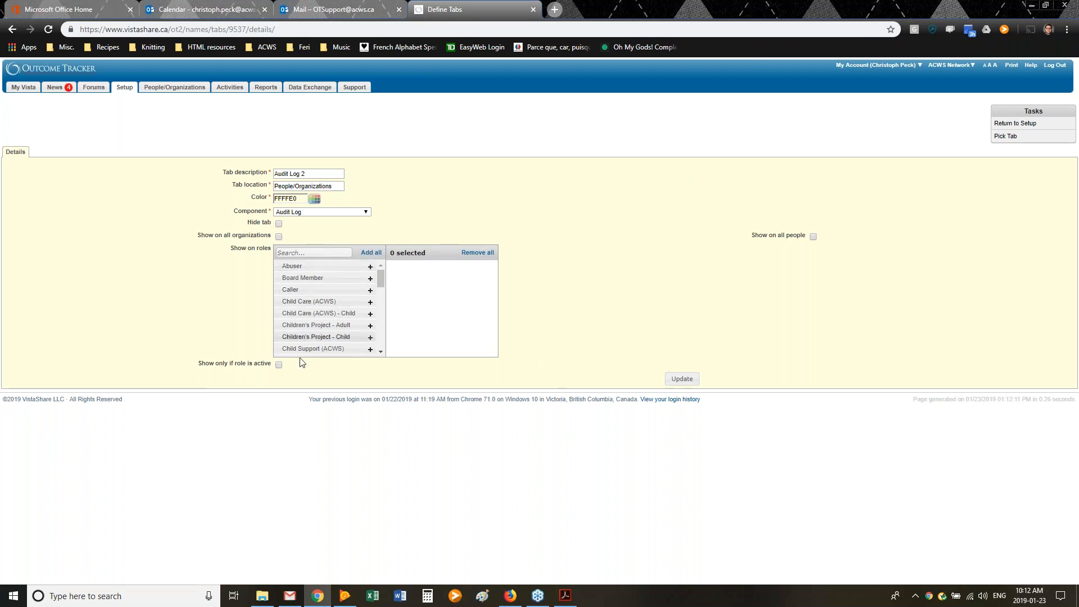
mouse_move(384, 284)
left_mouse_down()
mouse_move(395, 320)
mouse_move(395, 273)
left_mouse_up()
left_click(813, 237)
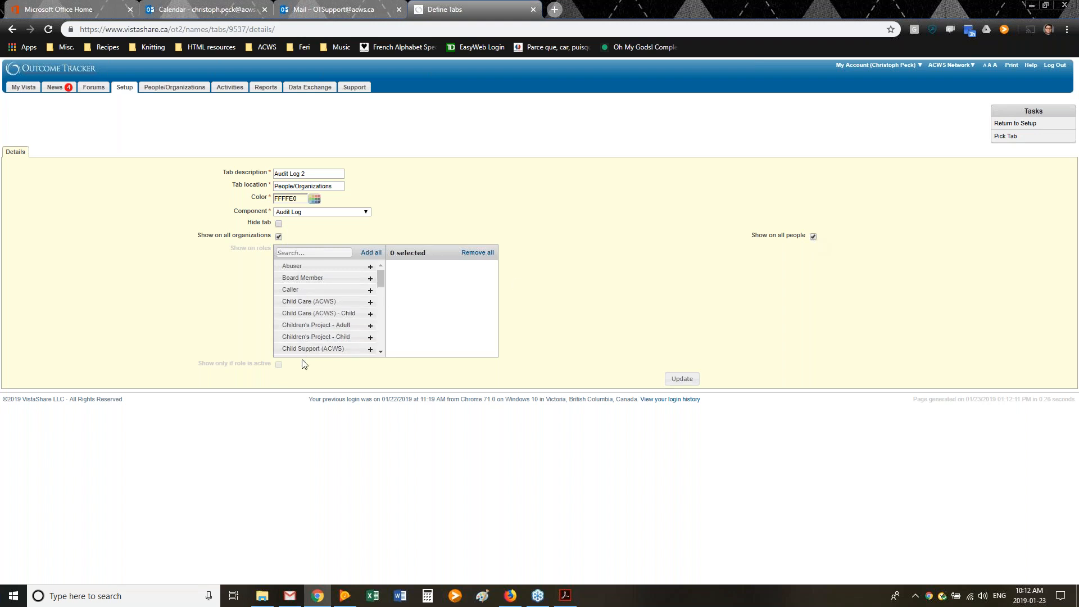
left_click(680, 380)
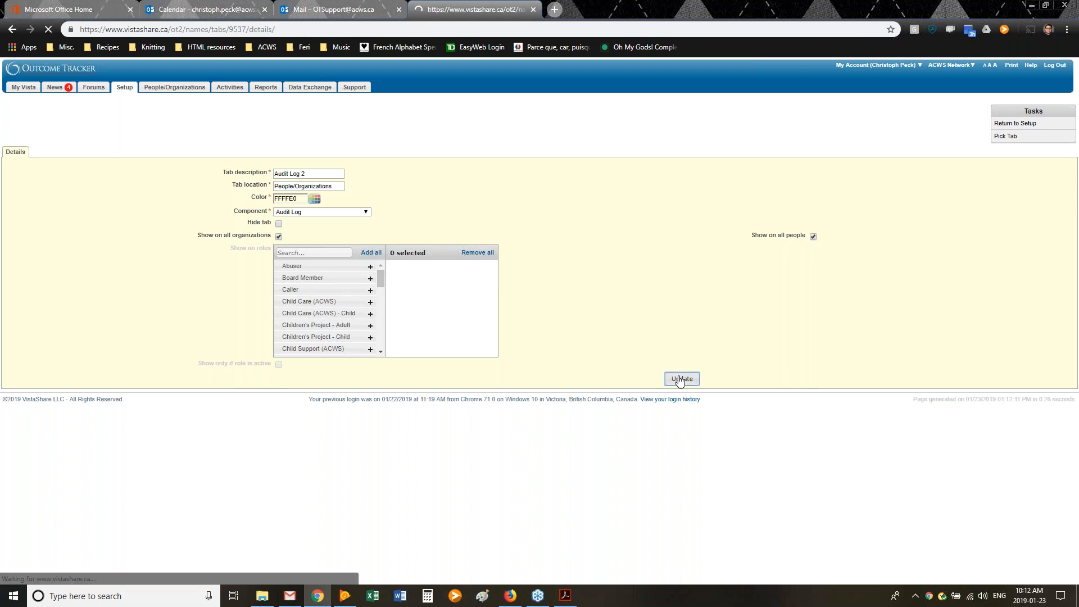
- Open a client's record in People/Organizations and view the entries on its Audit Log 2 tab
left_click(159, 88)
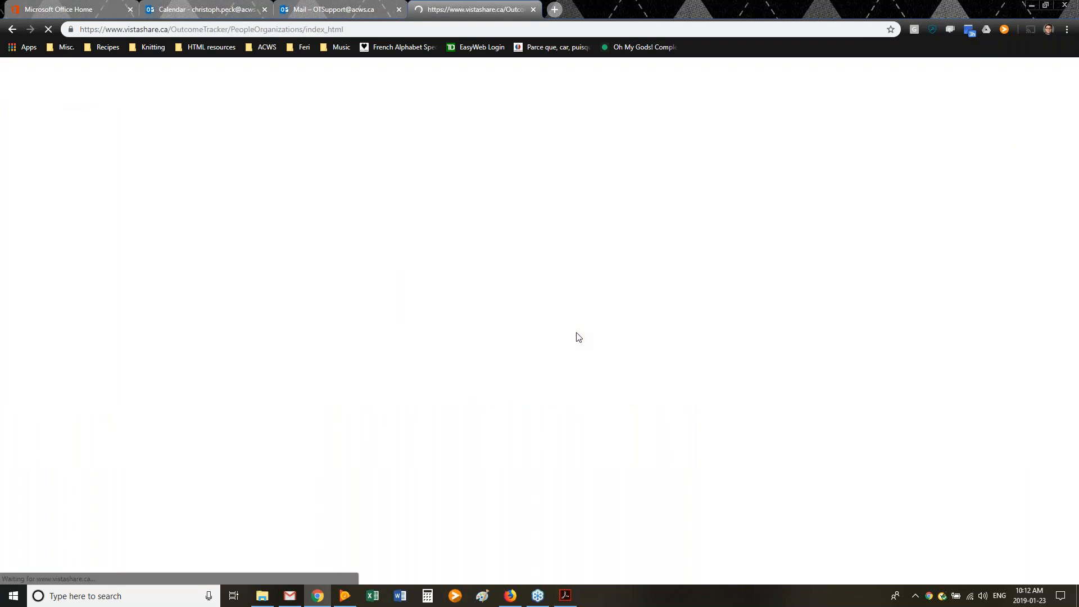
left_click(284, 279)
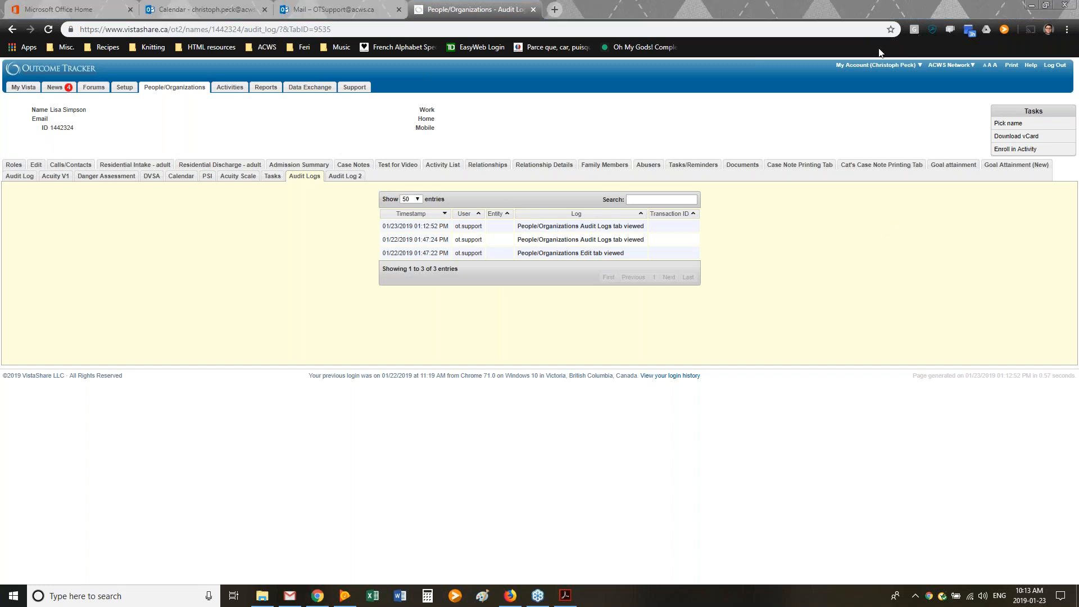
left_click(344, 176)
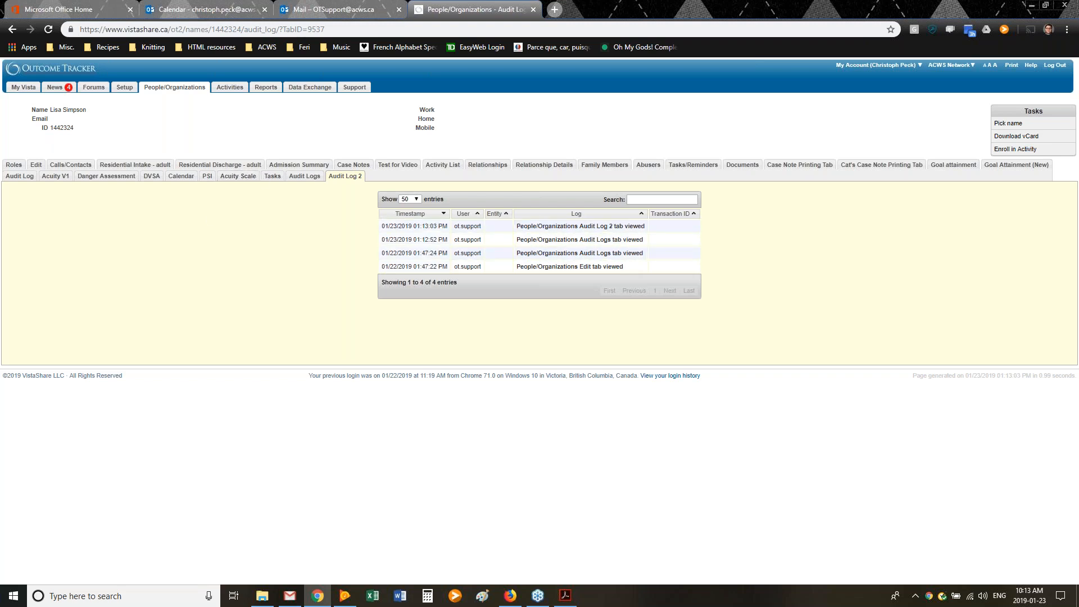
- Open the client's adult residential intake form and select the staff member filling it out
left_click(145, 169)
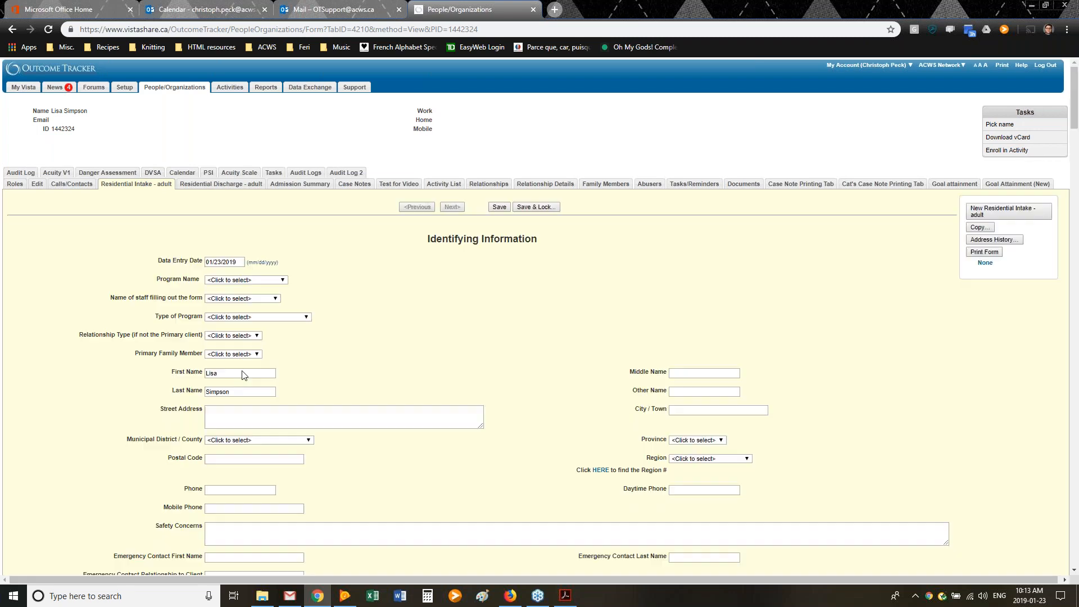
left_click(255, 284)
left_click(255, 283)
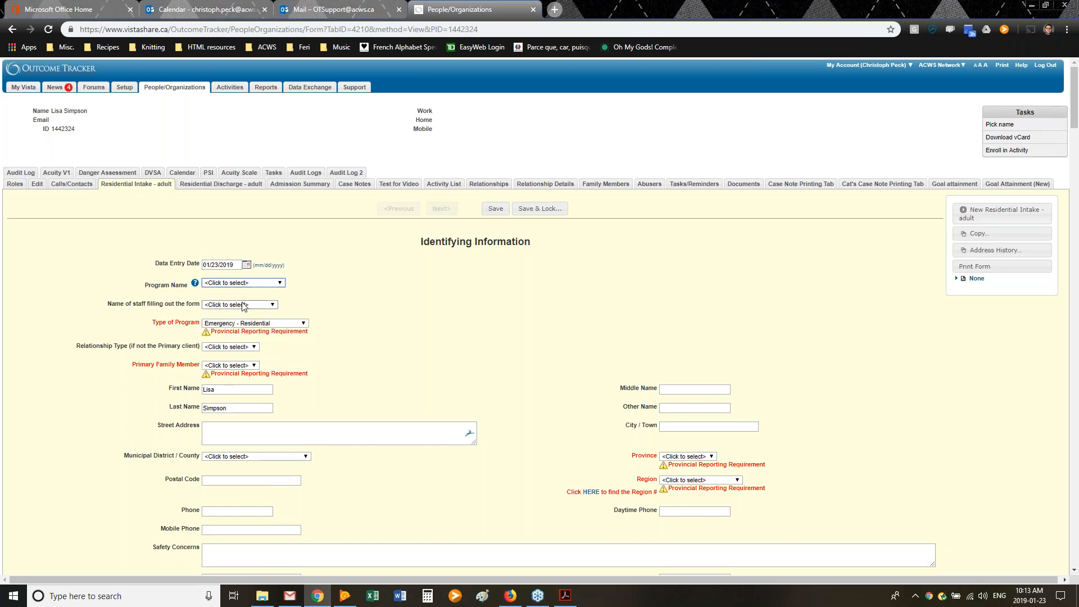
left_click(244, 305)
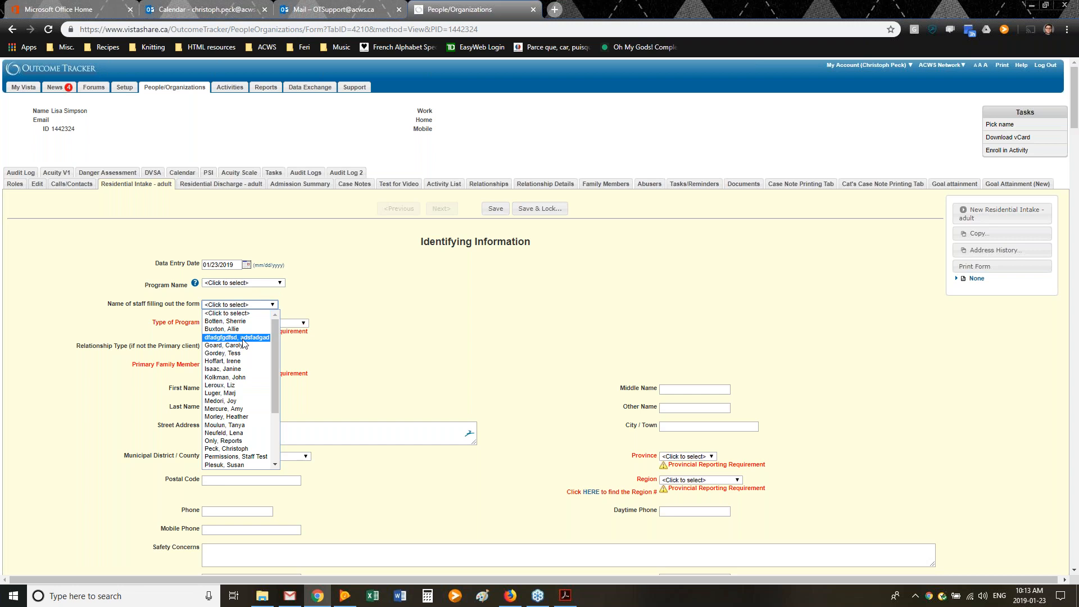
left_click(247, 449)
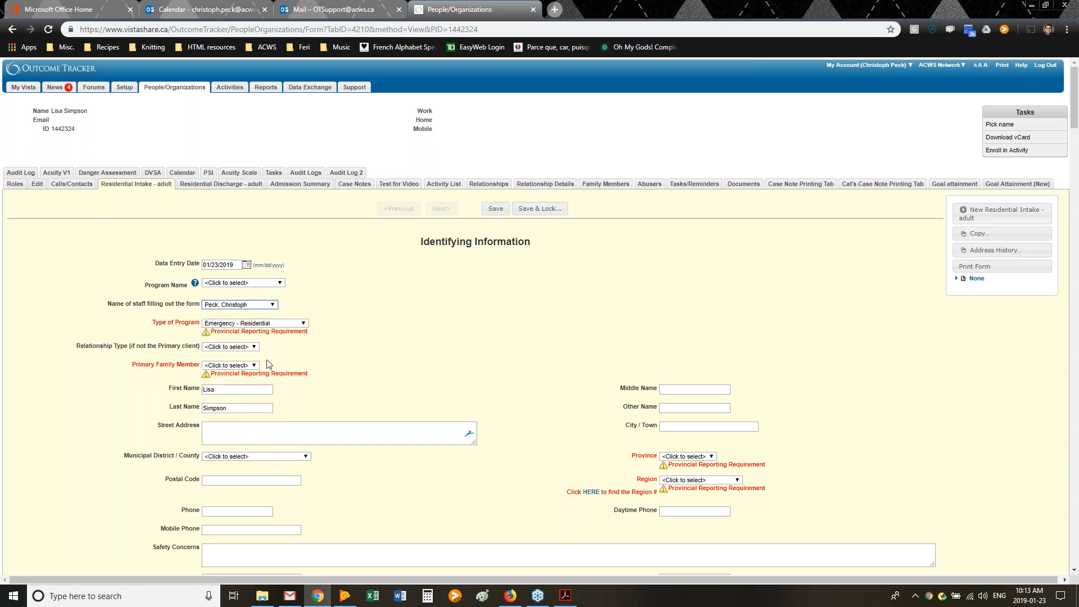
- Set Primary Family Member to No, Province to MB and Region to R04 Central Alberta in the intake form
scroll(269, 365, "down", 2)
left_click(242, 252)
left_click(232, 279)
left_click(453, 280)
scroll(482, 271, "down", 5)
scroll(709, 157, "up", 2)
left_click(702, 177)
left_click(687, 209)
left_click(709, 199)
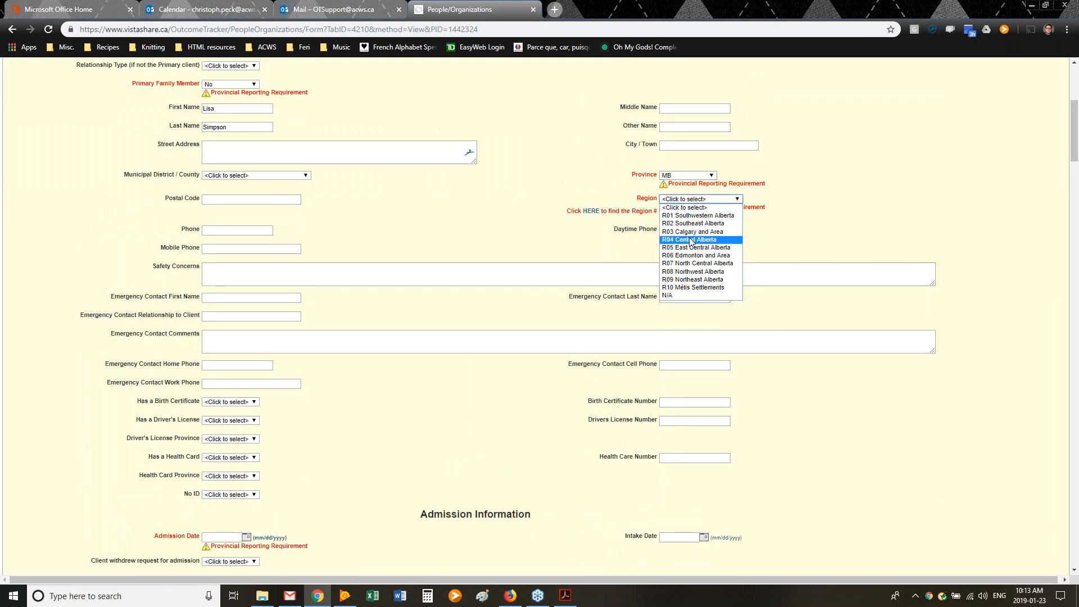
left_click(691, 240)
- Set the Admission Date to 01/15/2019, Family Composition to A single client and Referral Source to Family
scroll(252, 275, "down", 5)
left_click(223, 258)
left_click(239, 319)
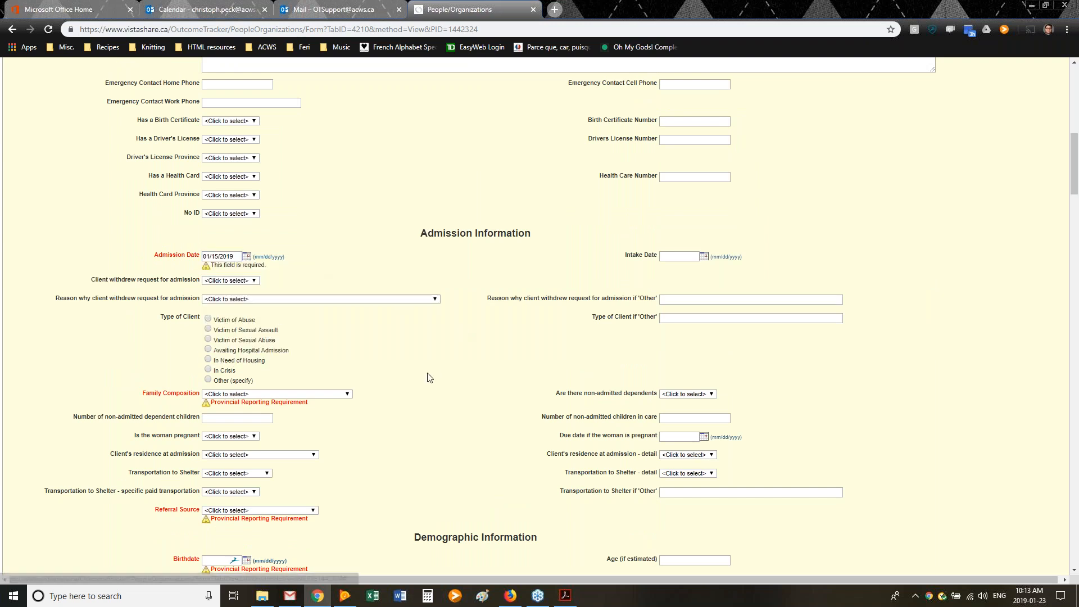
scroll(395, 361, "down", 4)
left_click(316, 170)
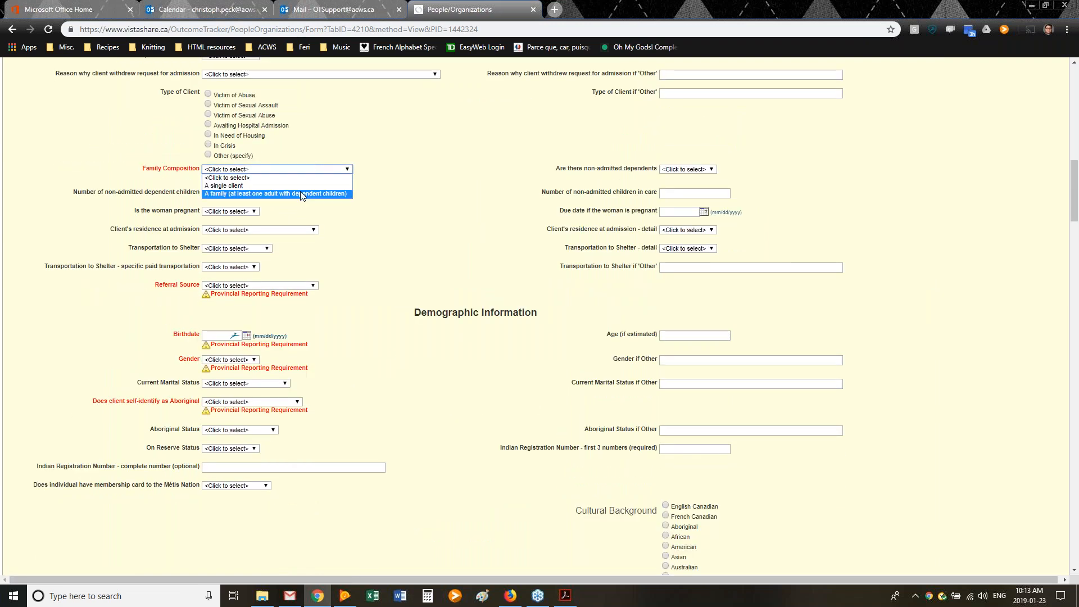
left_click(302, 186)
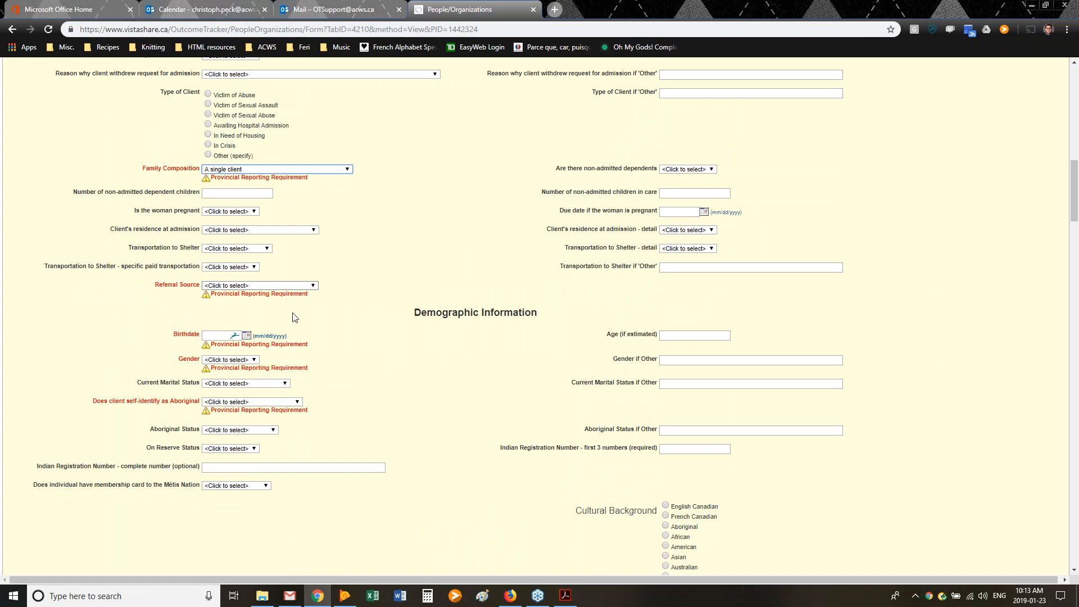
left_click(280, 285)
left_click(248, 321)
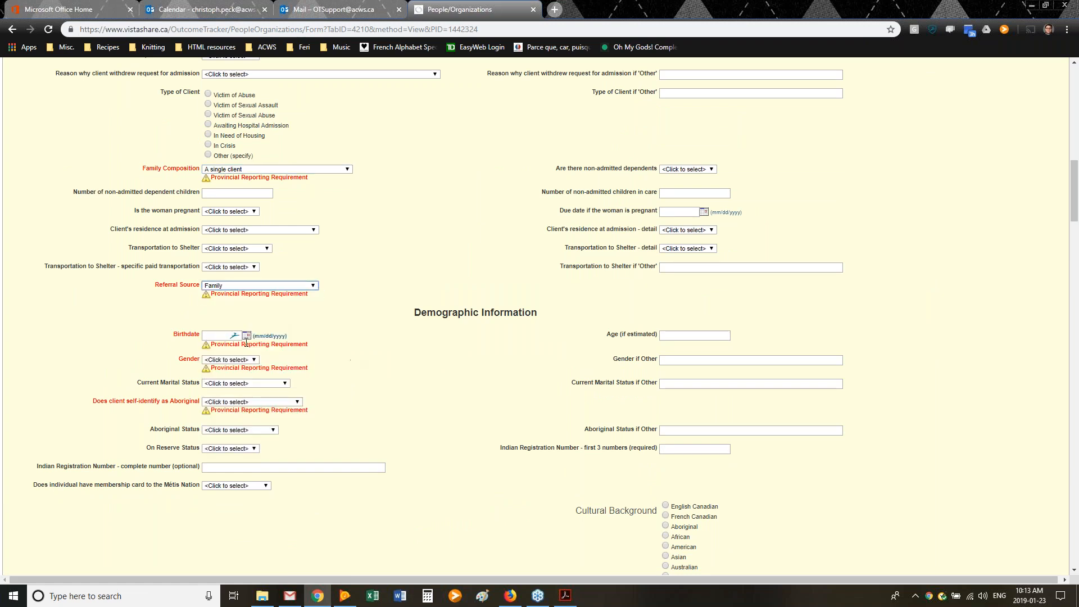
- Pick the client's birthdate and set Gender to Female in the demographic information
left_click(246, 336)
left_click(240, 385)
left_click(230, 360)
left_click(235, 377)
- Record the client as not Aboriginal and not born in Canada, with Less than 1 year as the length of time in Canada
left_click(253, 402)
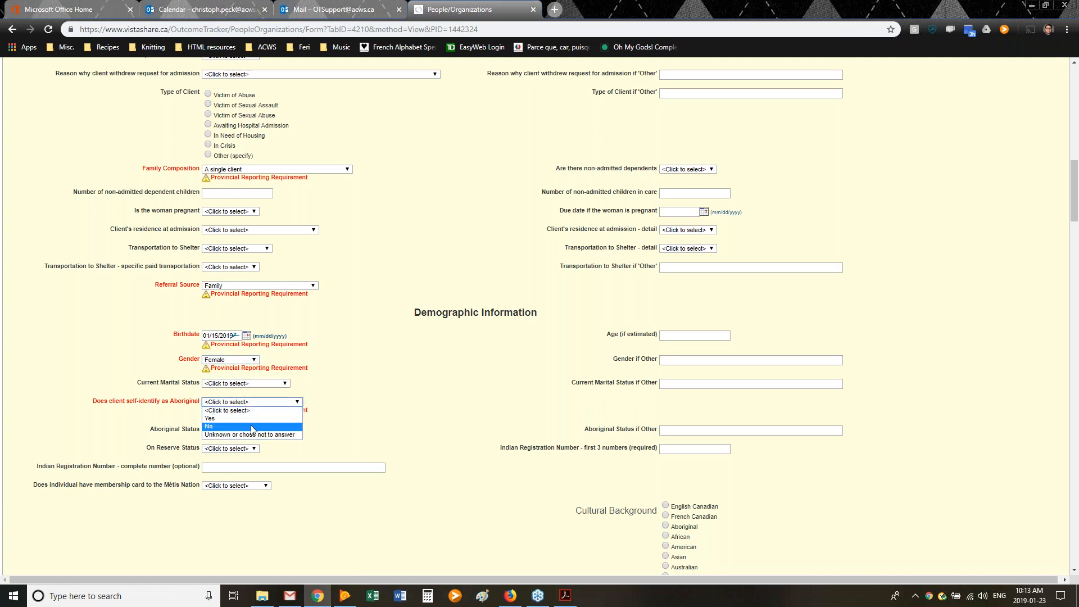
left_click(252, 427)
left_click(236, 427)
left_click(236, 453)
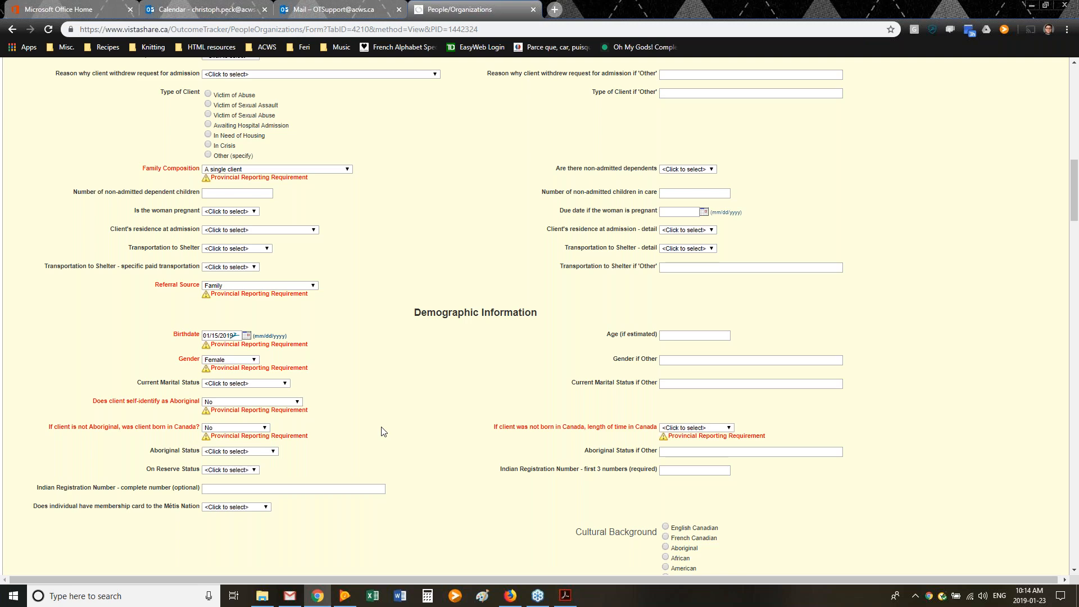
left_click(695, 428)
left_click(687, 443)
- Select Abuse to Family Members as the abuse leading to admission, set the admission to Adult, and save the intake form
scroll(479, 438, "down", 20)
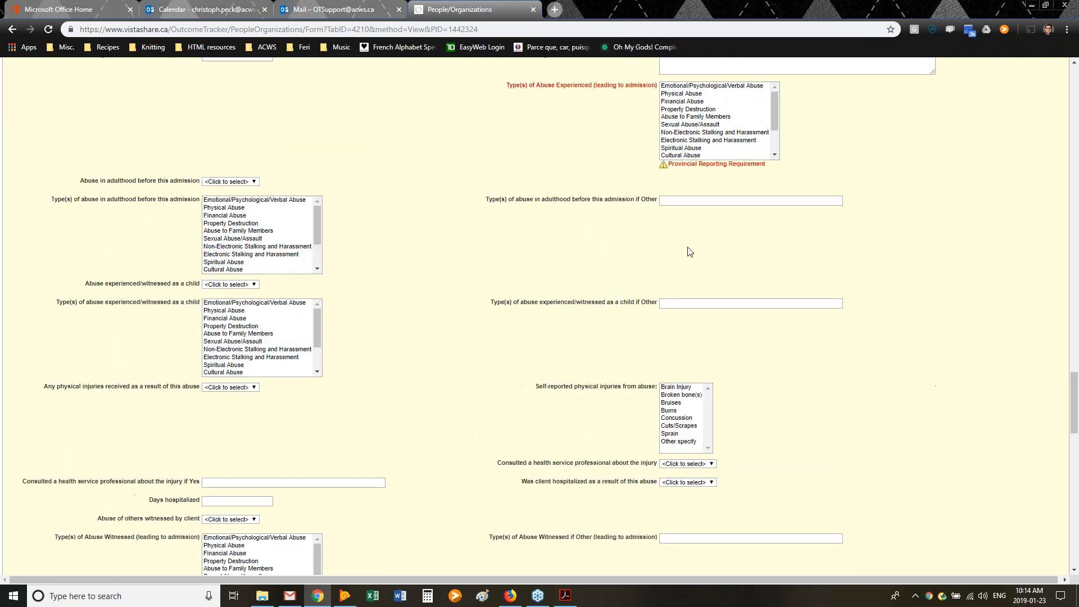
scroll(431, 352, "up", 3)
scroll(419, 357, "down", 12)
scroll(419, 356, "down", 15)
left_click(228, 509)
left_click(228, 531)
left_click(496, 539)
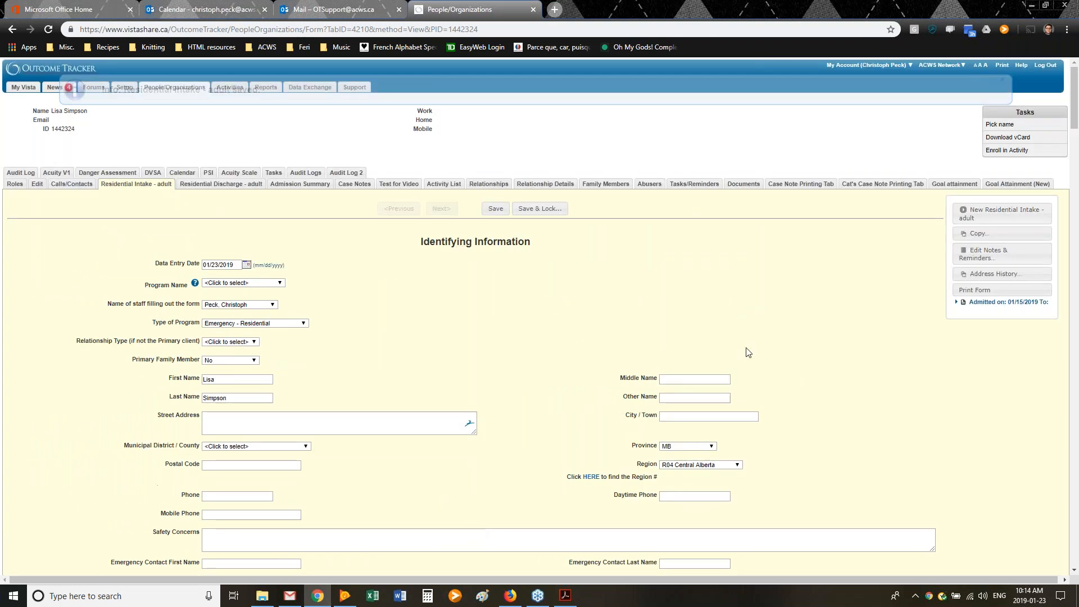
- Review how the saved intake form is recorded on the client's Audit Log 2 tab
left_click(353, 174)
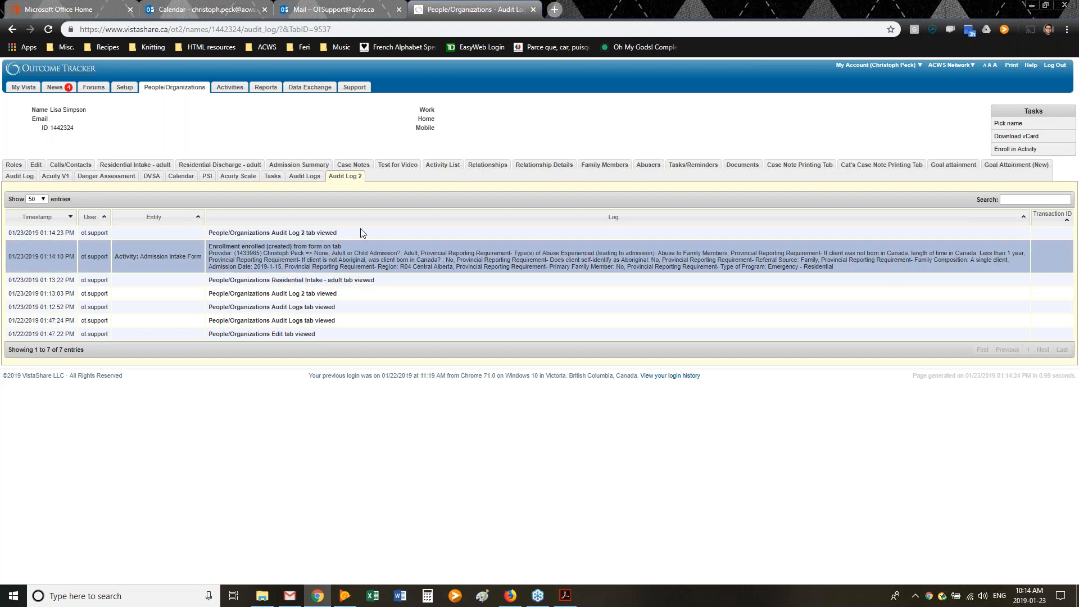
- Change the Type of Program in the client's adult residential intake to Second Stage - Residential and save the form
left_click(132, 165)
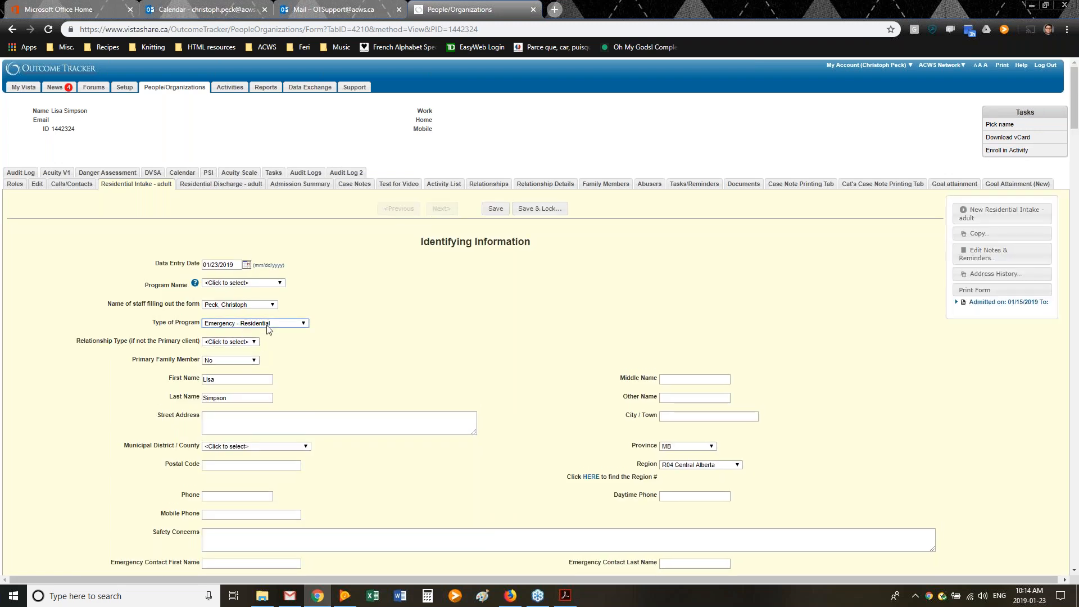
left_click(270, 325)
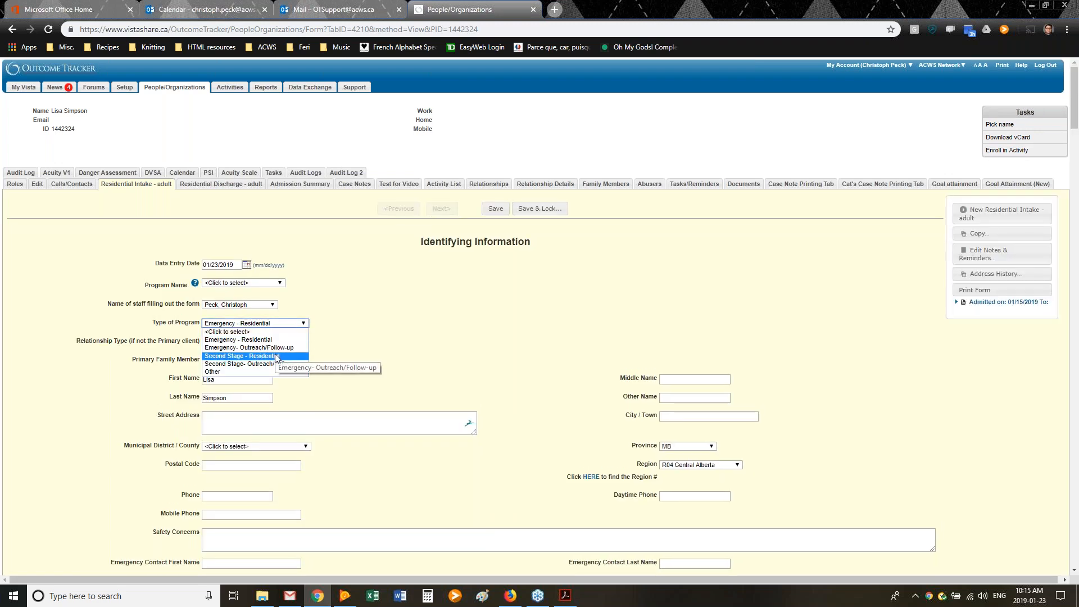
left_click(275, 355)
left_click(496, 209)
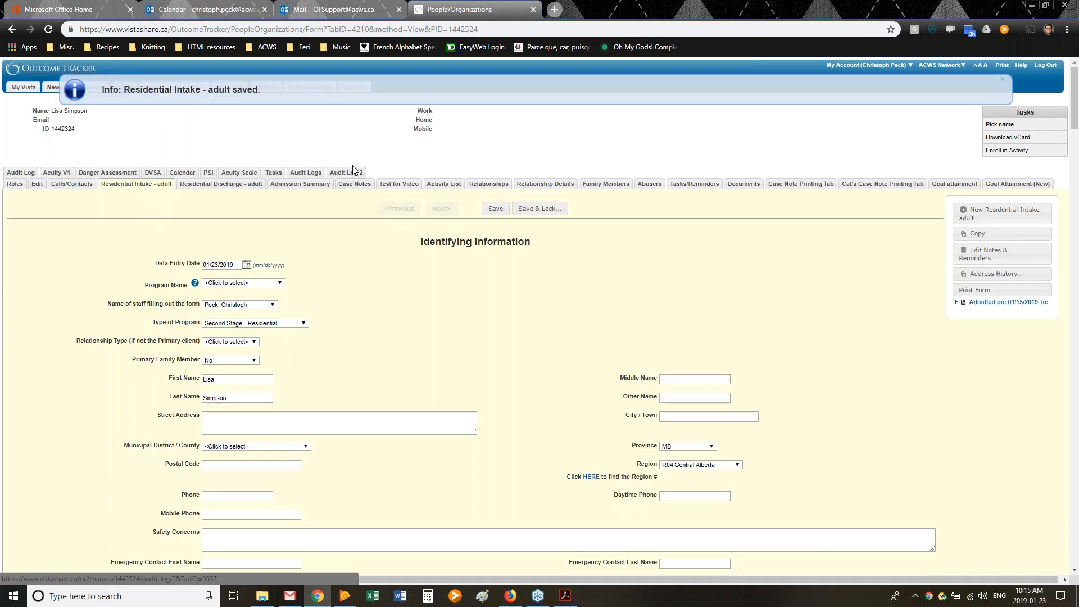
- Reopen the client's Audit Log 2 tab and search the page for => to locate changed values
left_click(354, 172)
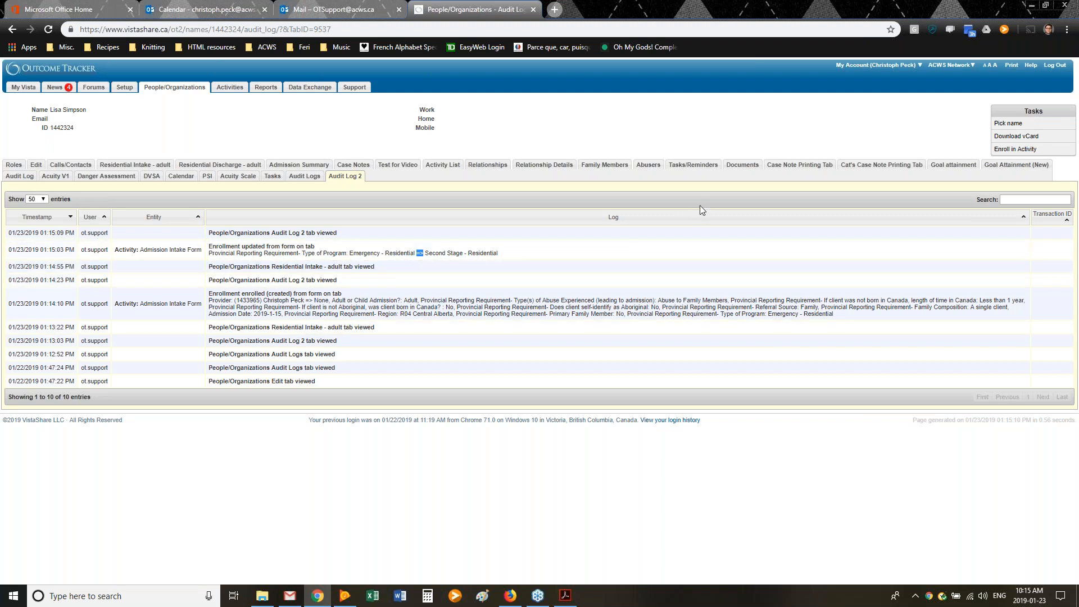
key("ctrl+f")
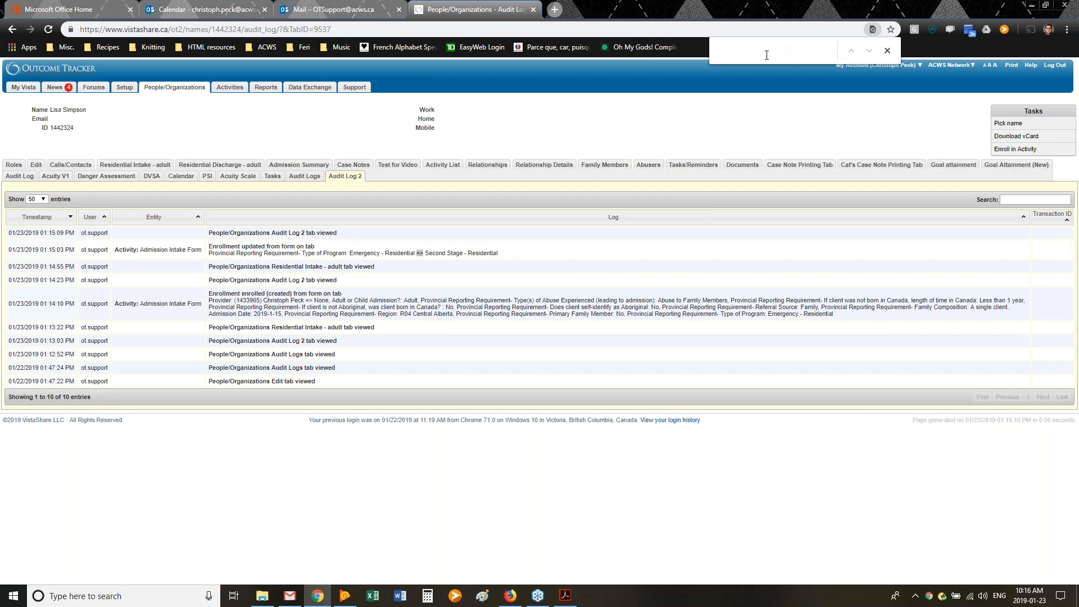
left_click(730, 50)
type("=>")
key("Return")
left_click(1067, 38)
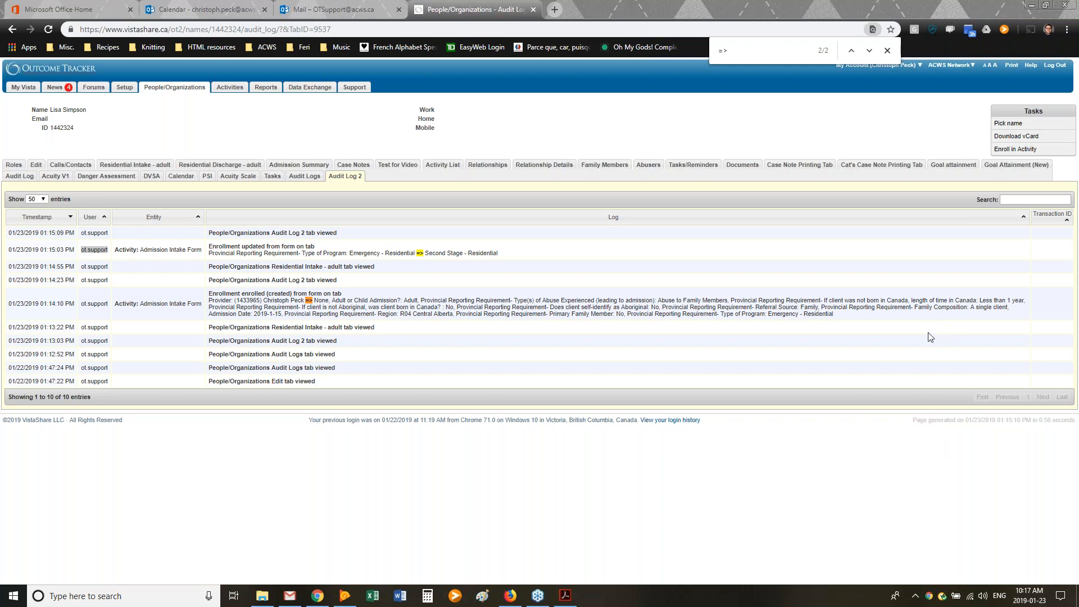
left_click(635, 301)
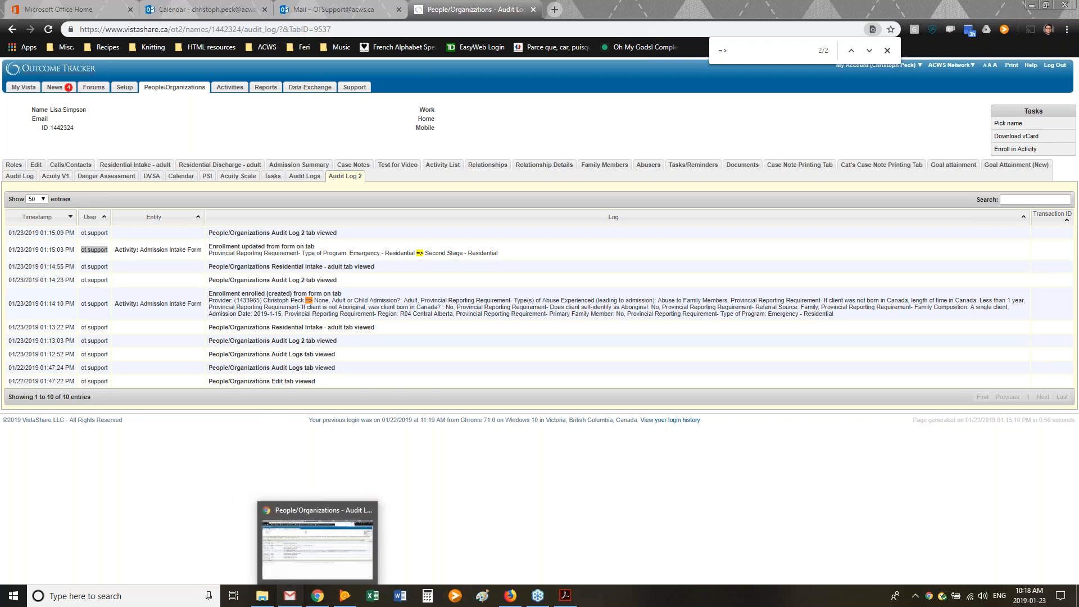
- Open the personal folder in the Outcome Tracker reports and start adding a new query
left_click(262, 89)
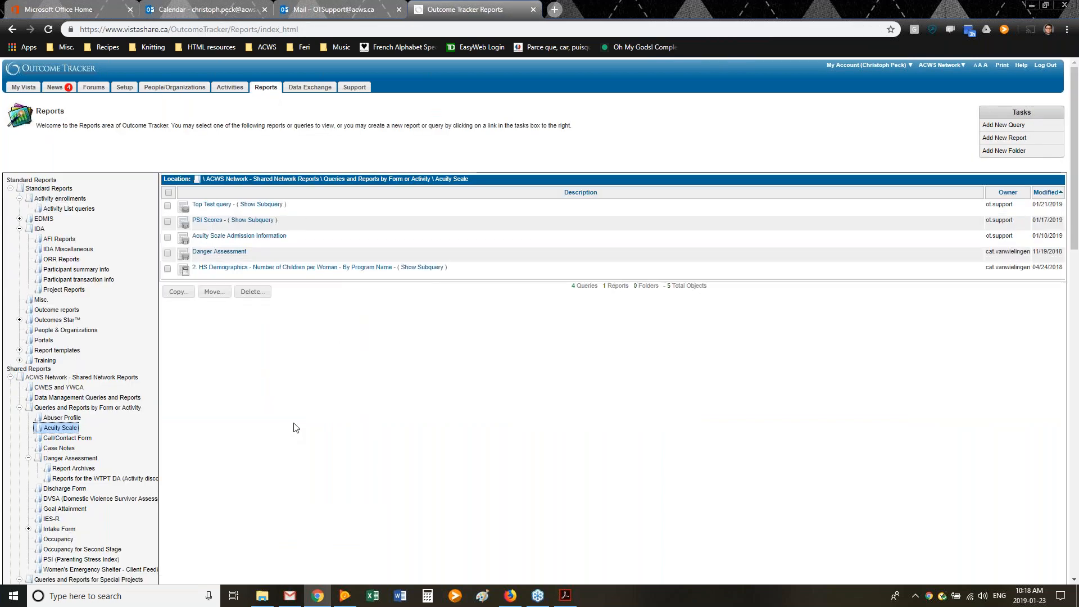
scroll(294, 427, "down", 15)
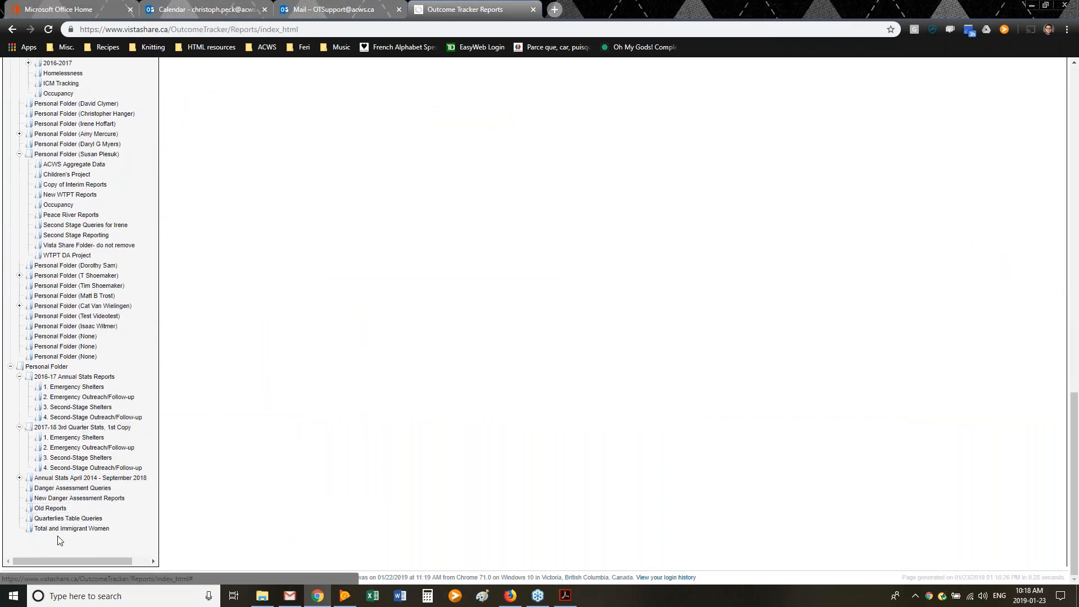
scroll(498, 416, "up", 15)
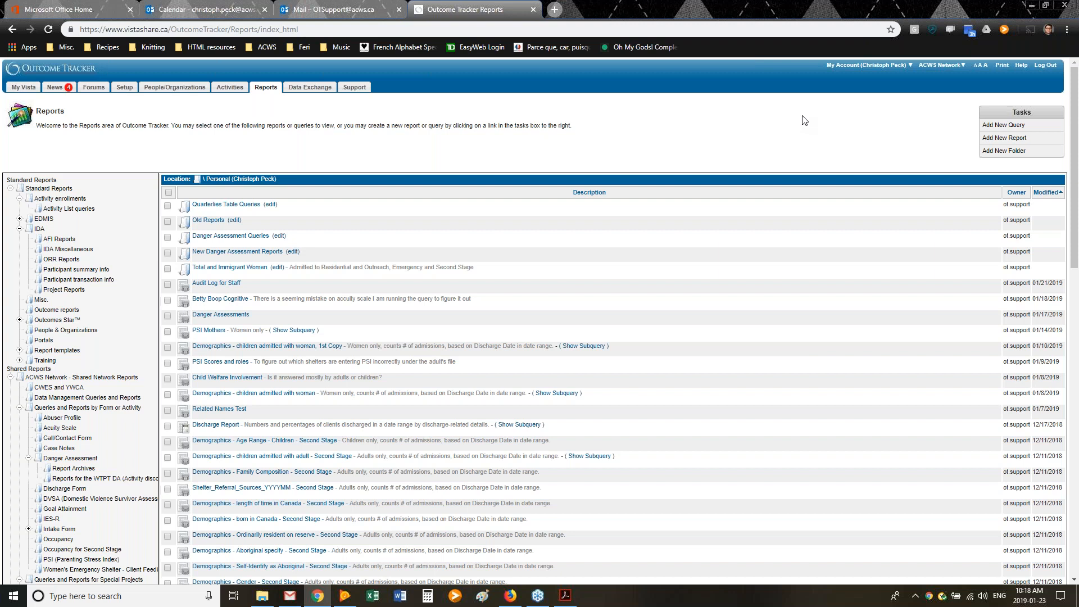
left_click(965, 65)
left_click(994, 126)
left_click(1006, 125)
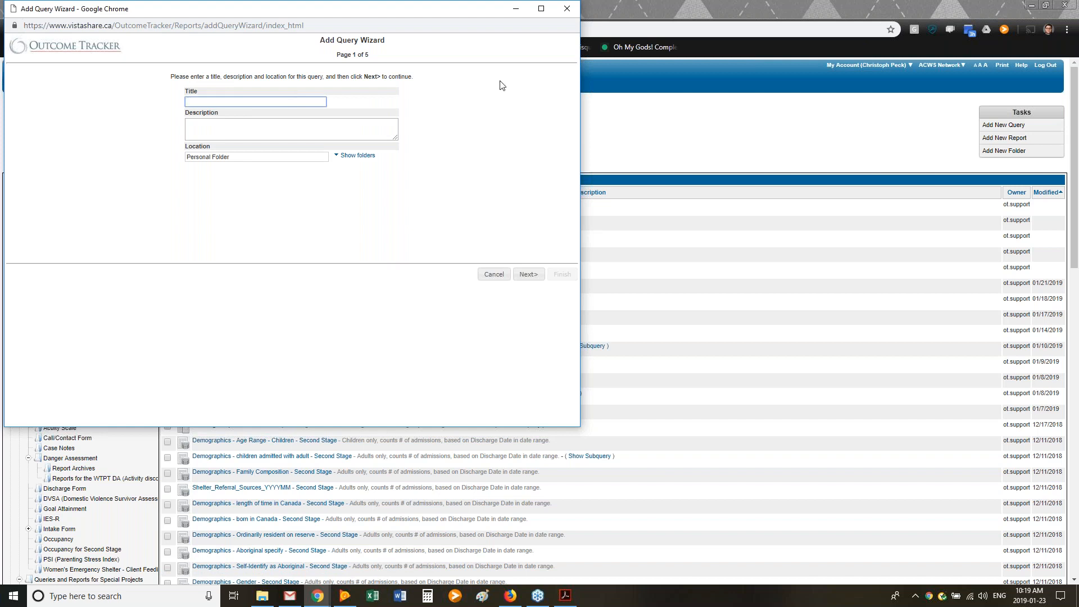
- Title the query Audit Log for Webinar, describe it as "To pull audit log by staff name", and continue to column selection
type("Audit Loyg for Webiona")
key("BackSpace")
key("BackSpace")
left_click(298, 131)
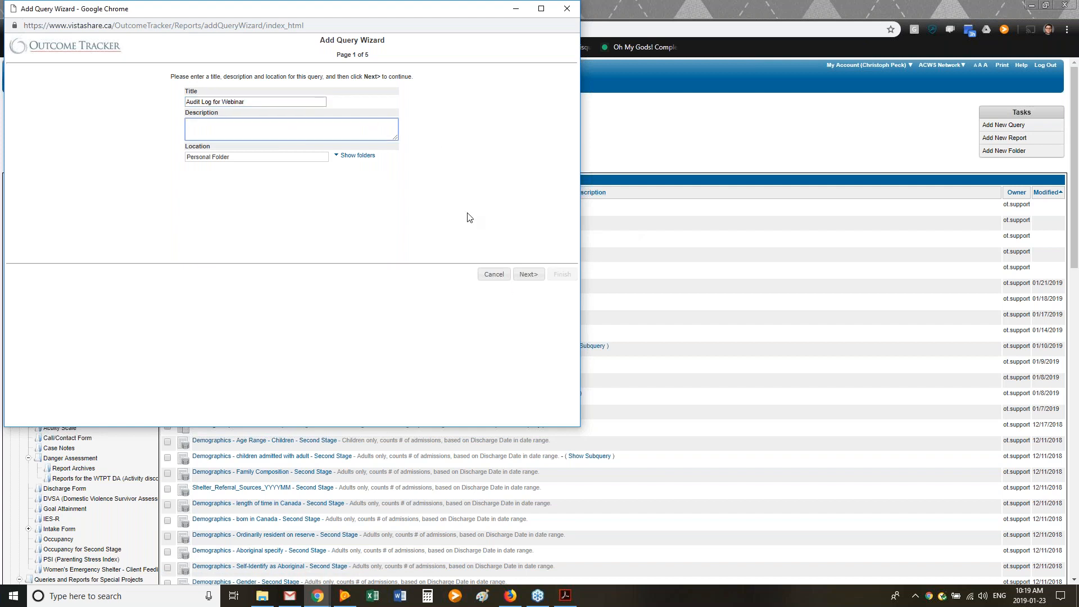
type("To pull audit log by staff name")
left_click(528, 275)
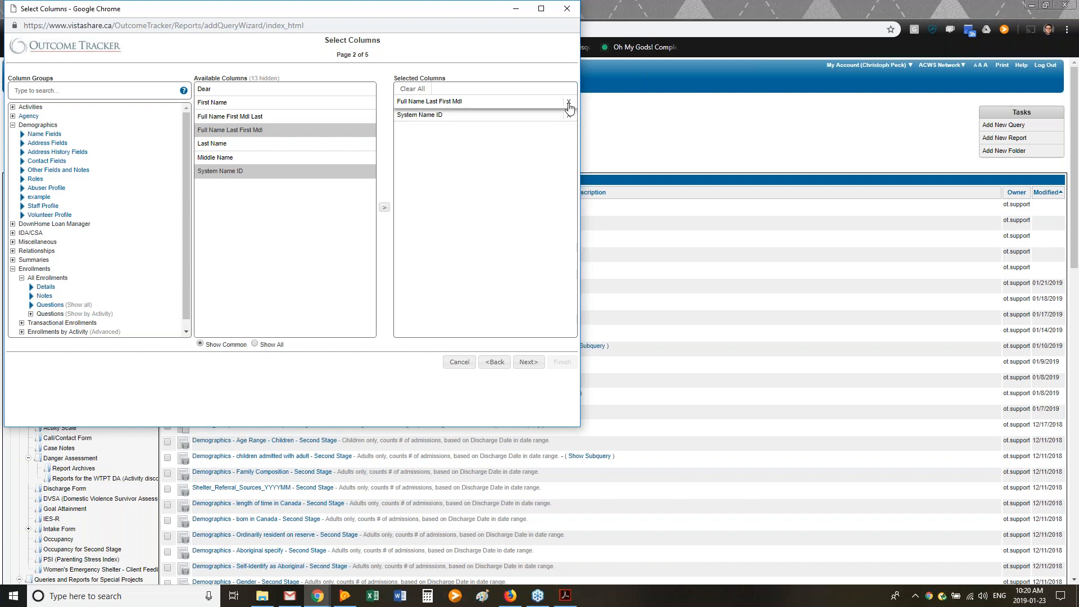
- Replace the two default name columns with all seven Audit Log columns from the Miscellaneous group
left_click(568, 102)
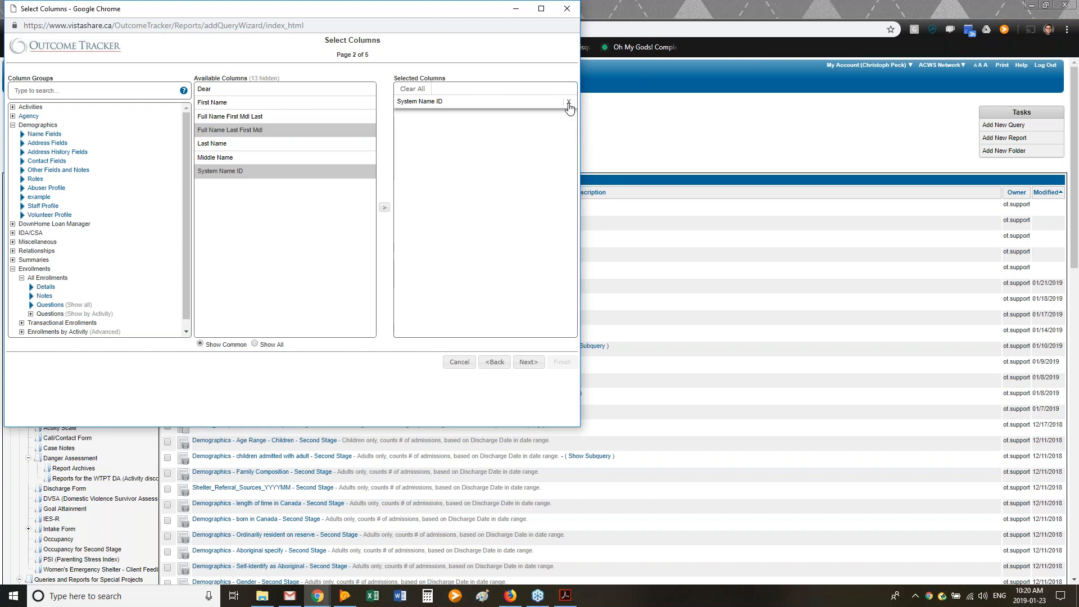
left_click(568, 103)
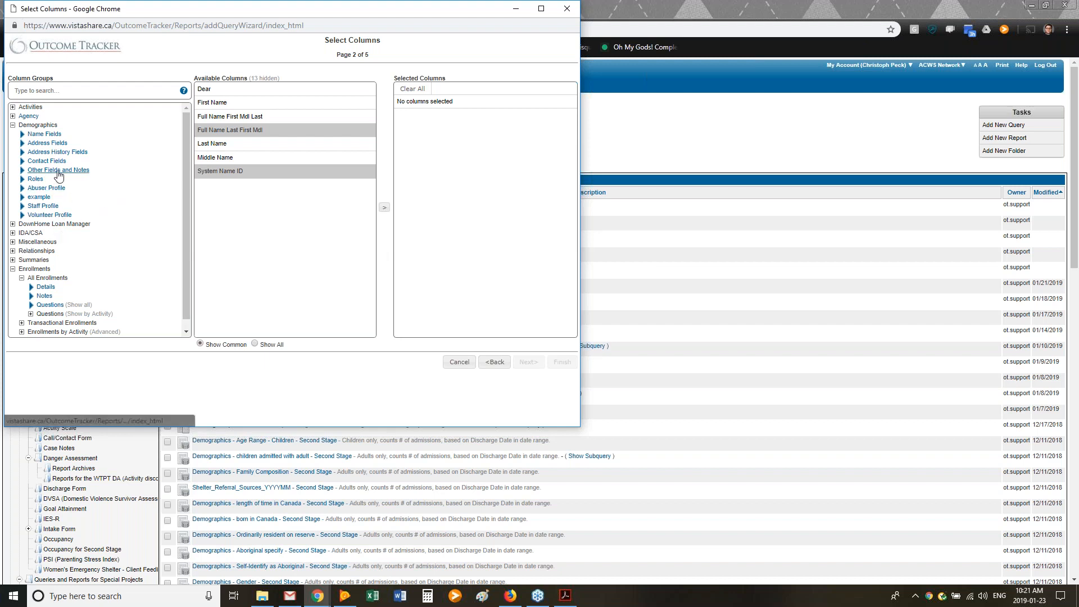
left_click(39, 244)
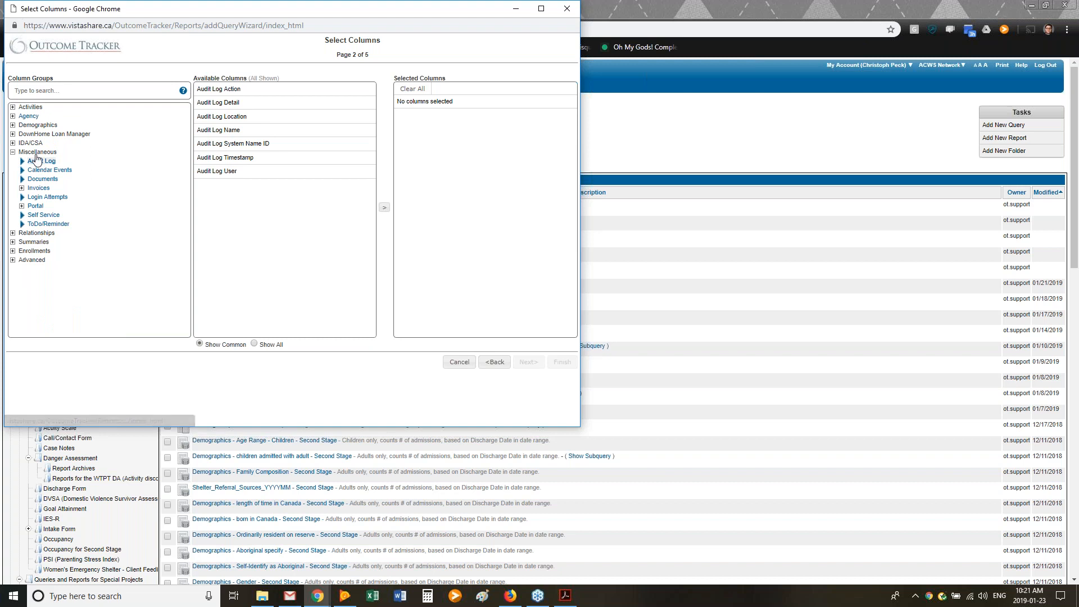
left_click(254, 105)
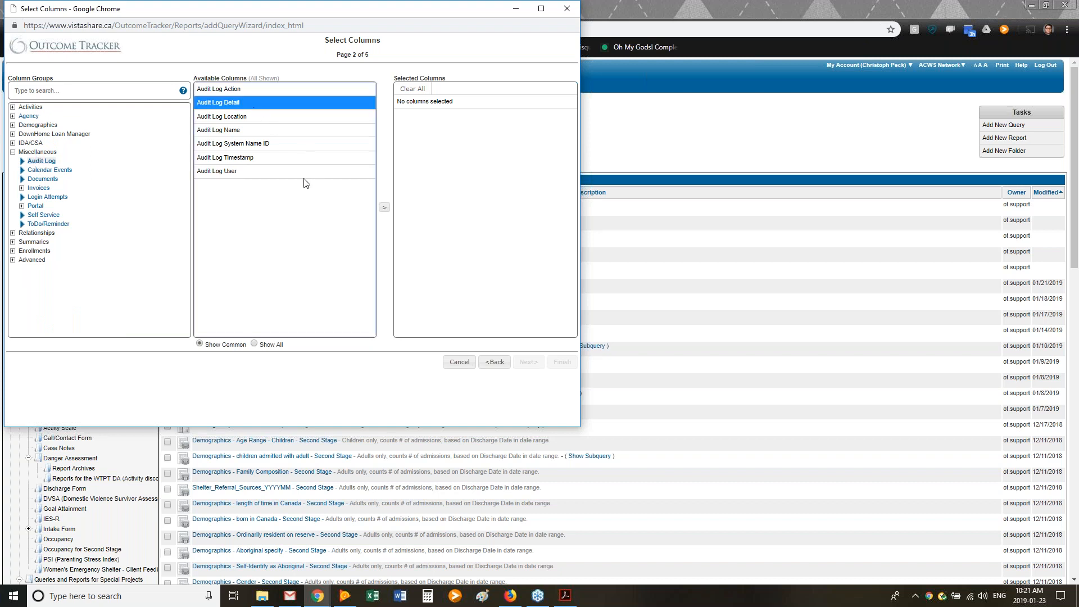
left_click_drag(307, 179, 229, 96)
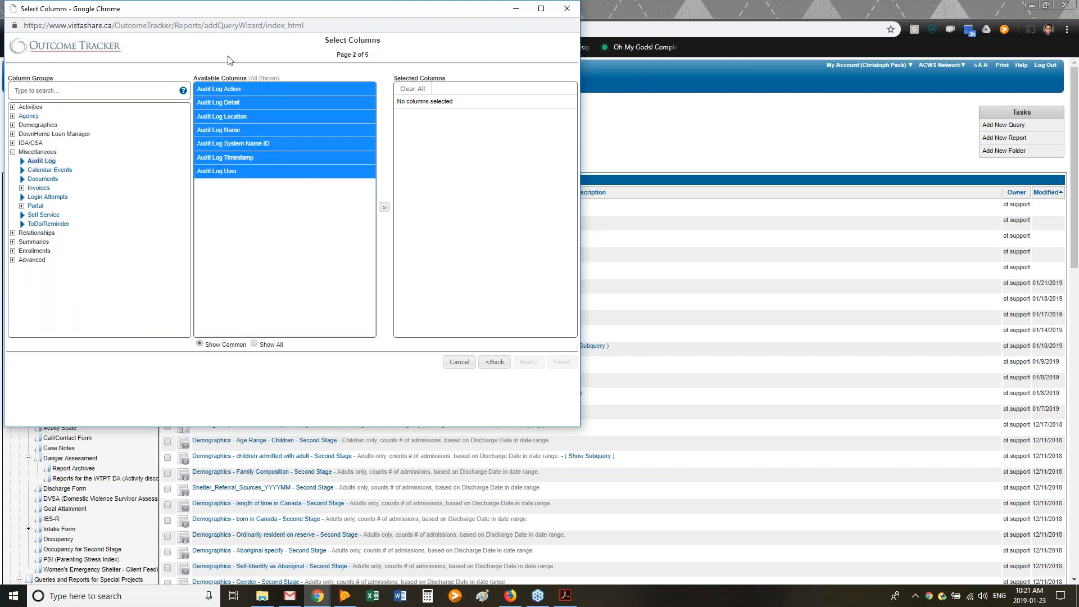
left_click(383, 208)
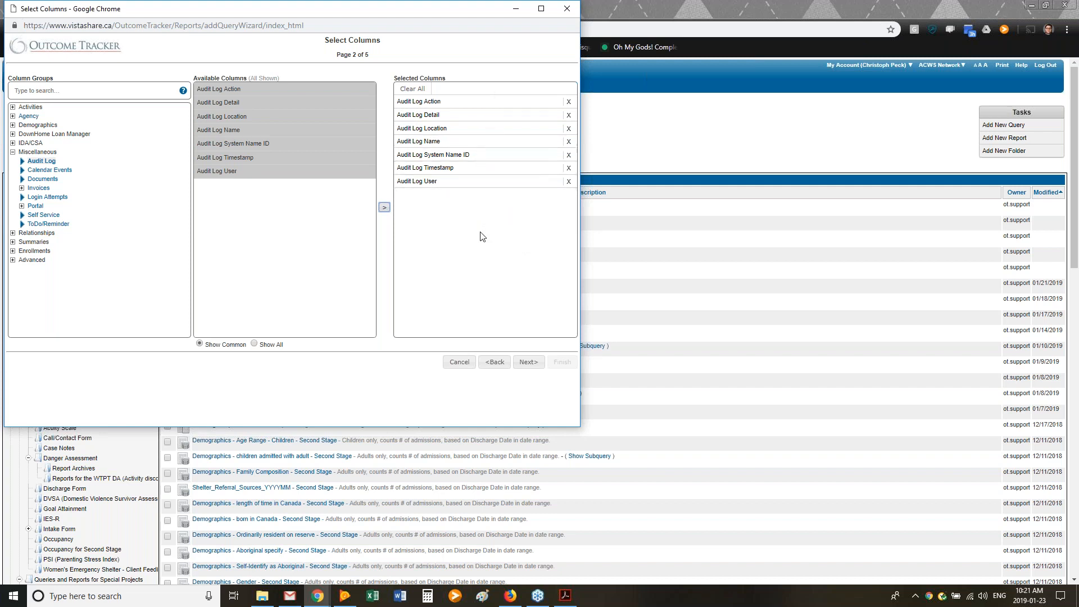
left_click(12, 251)
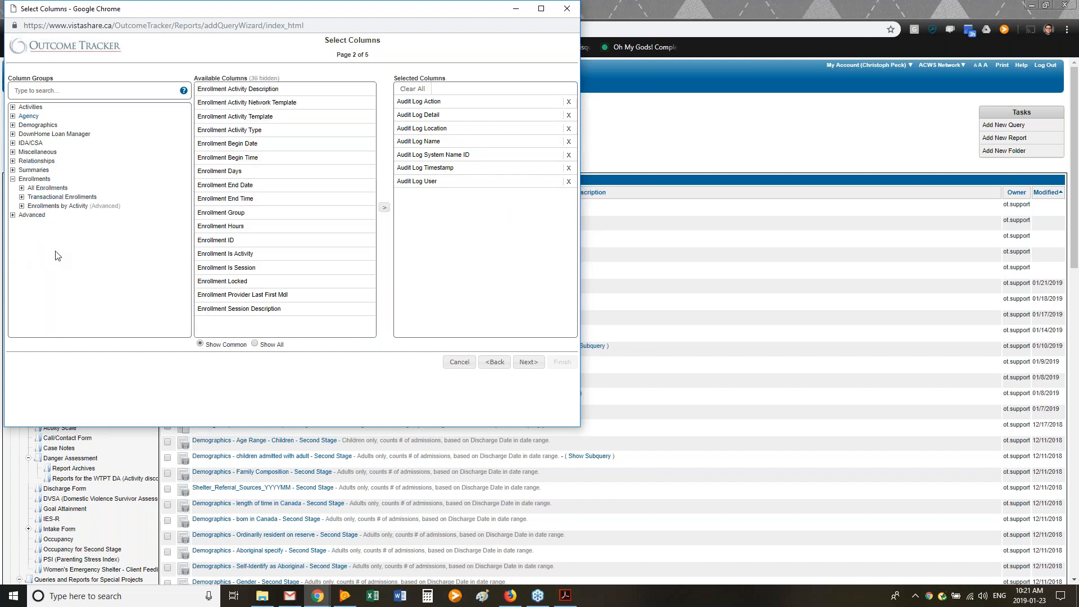
left_click(21, 188)
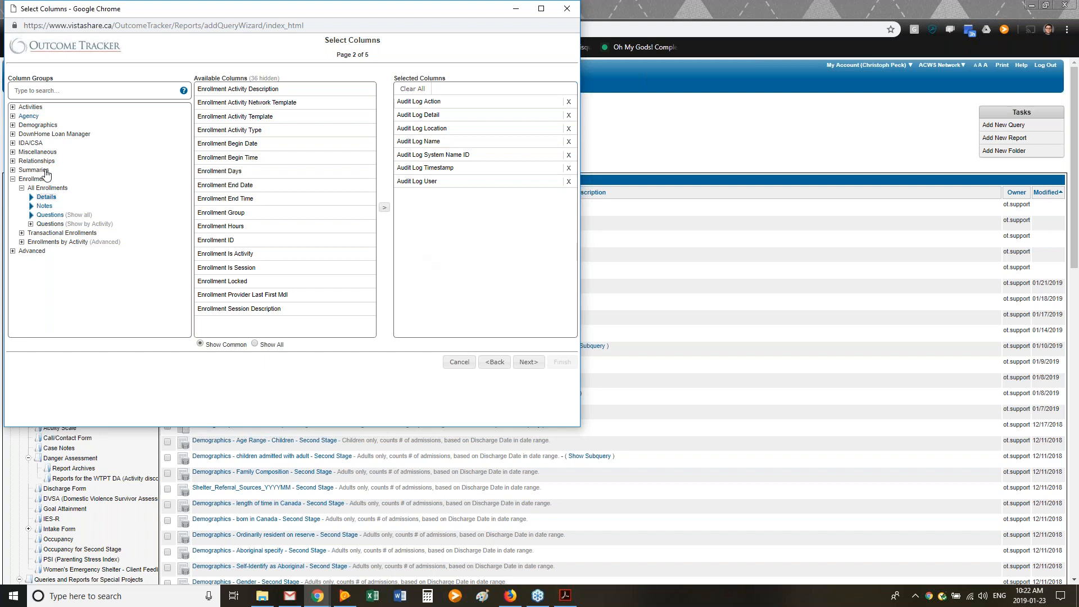
left_click(44, 153)
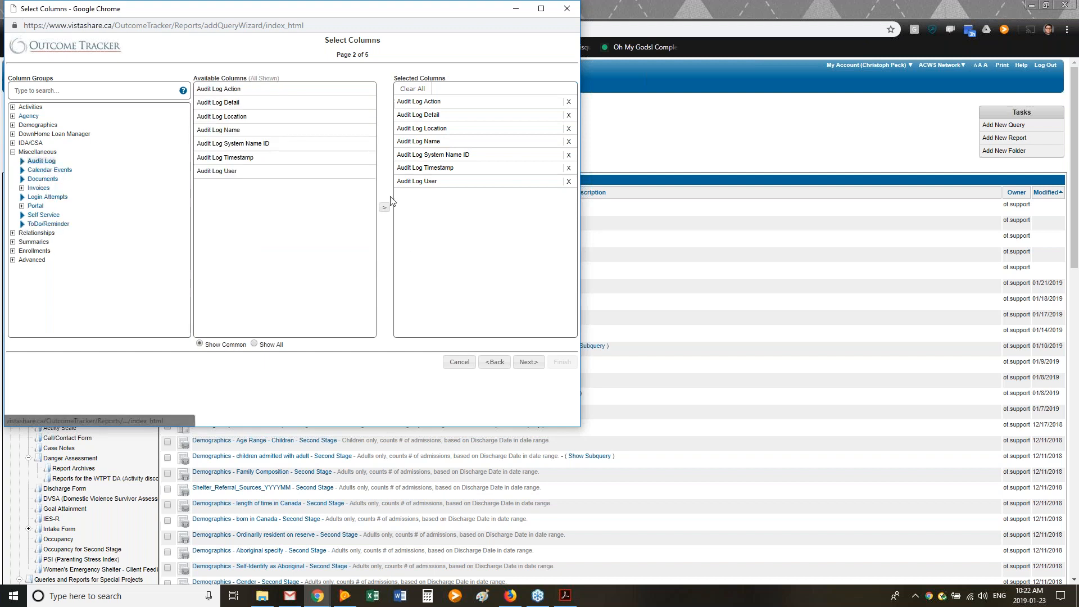
- Accept the selected columns, sort the query by Audit Log Timestamp in descending order, and continue to the filters
left_click(528, 363)
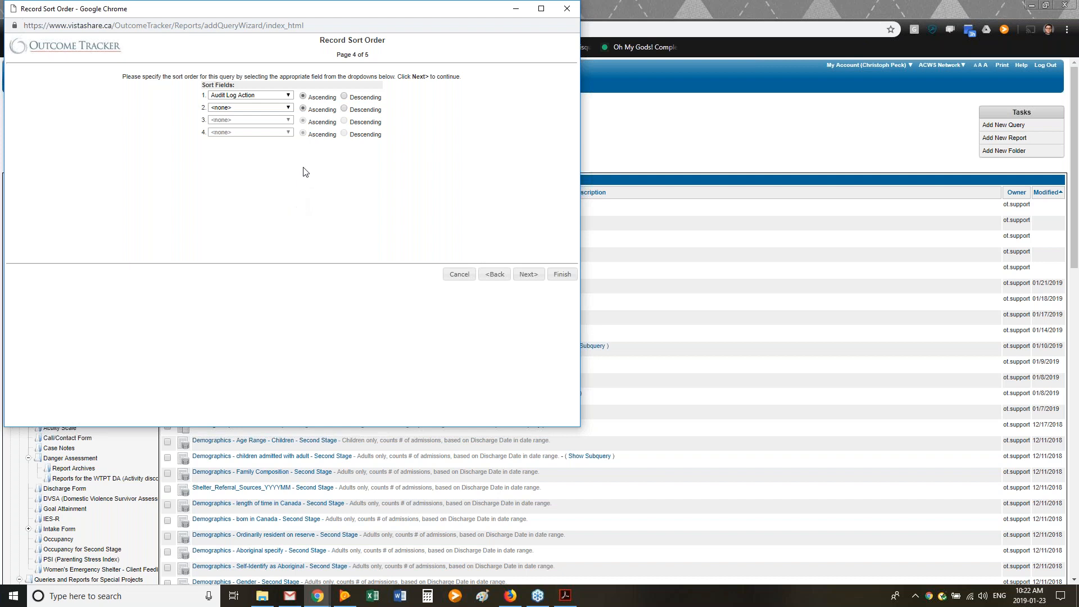
left_click(282, 96)
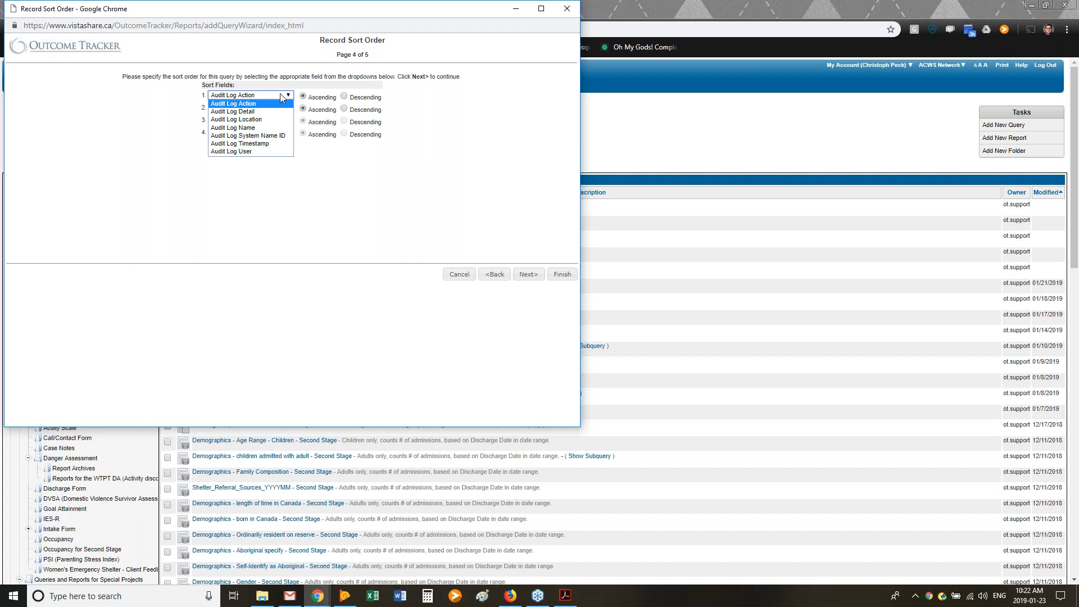
left_click(271, 147)
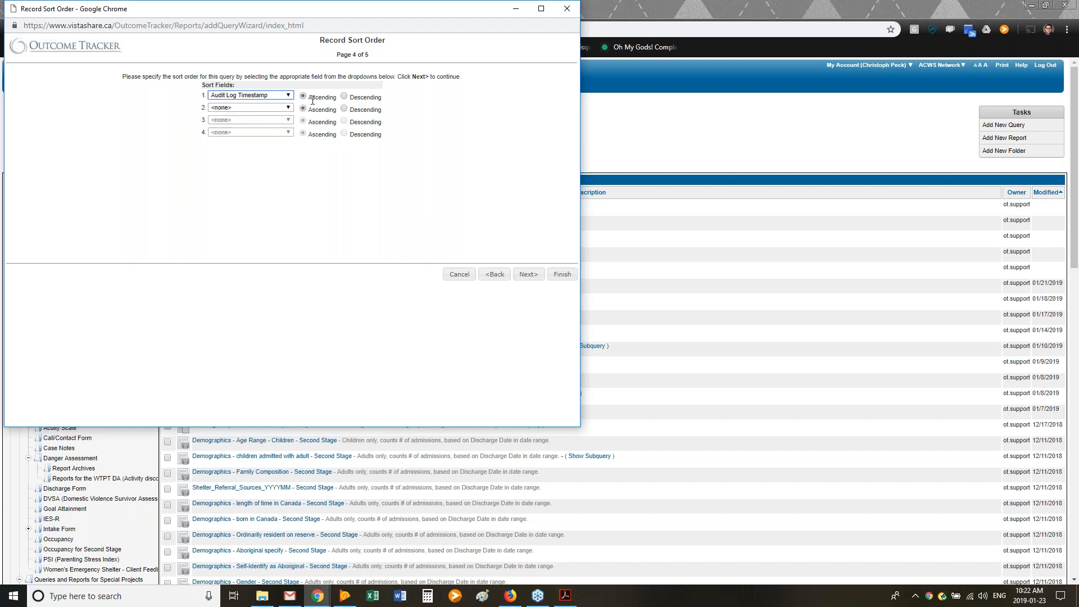
left_click(344, 96)
left_click(529, 278)
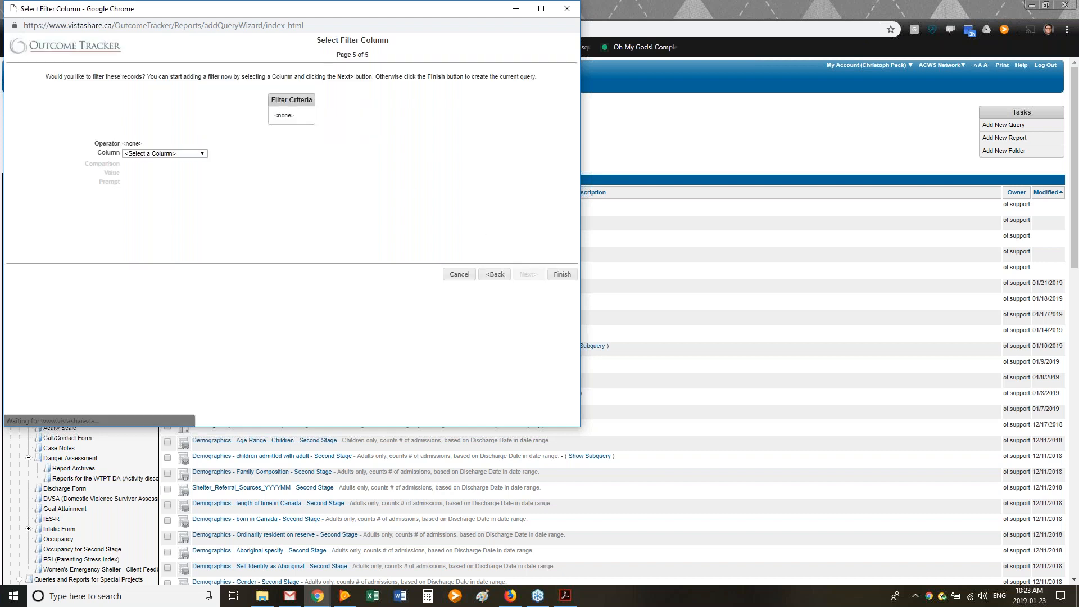
- Set the first query filter to the Audit Log User column with the Equals comparison
left_click(150, 154)
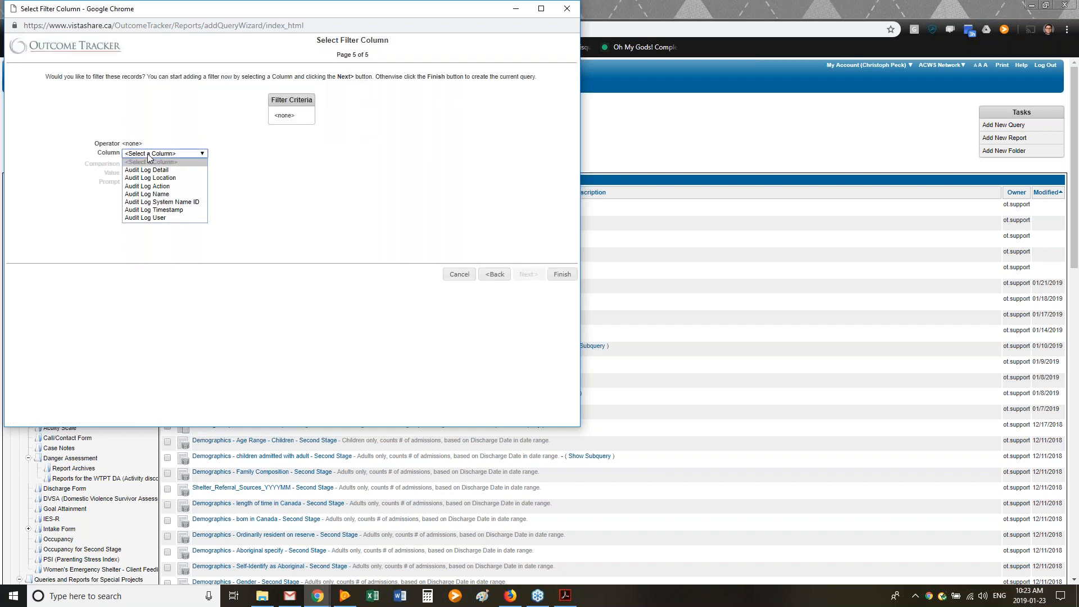
left_click(190, 219)
left_click(157, 165)
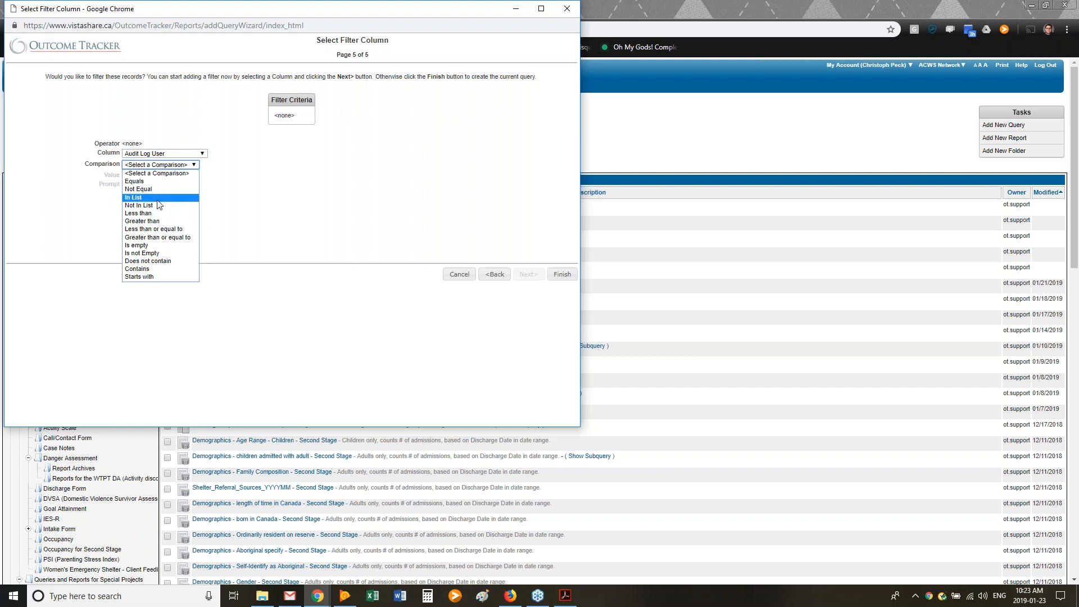
left_click(149, 182)
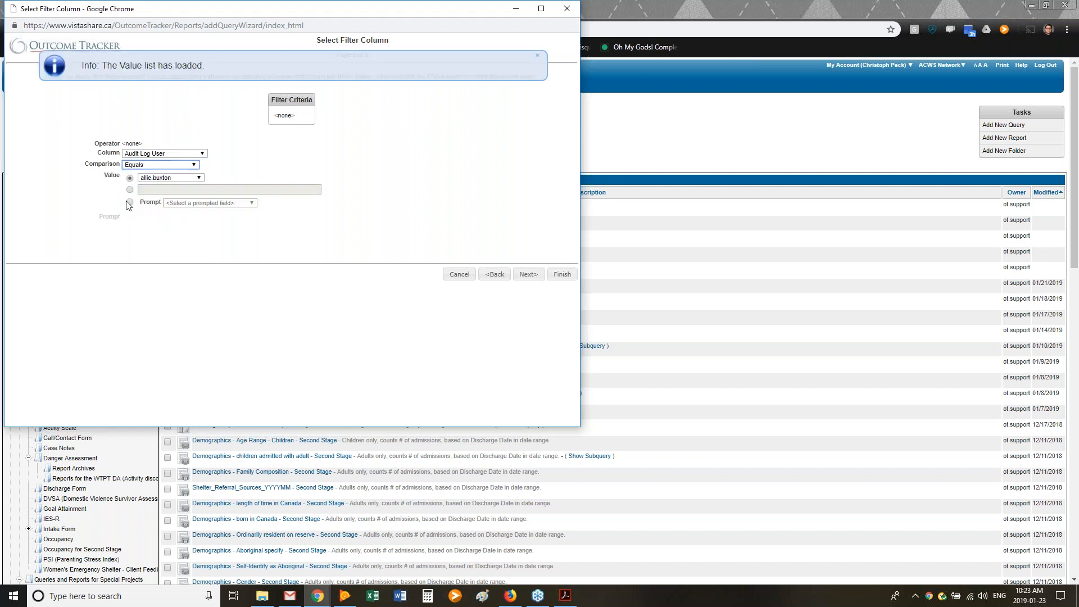
- Use a new prompted field described as Staff Name as the filter value, presenting a dropdown of existing values, and add the filter
left_click(130, 202)
left_click(205, 203)
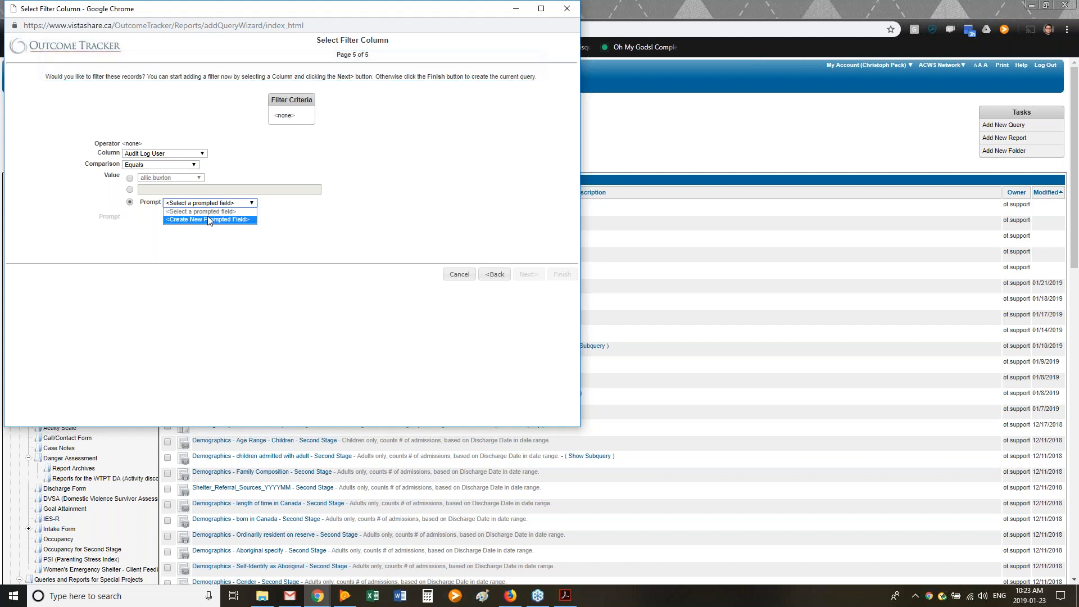
left_click(202, 217)
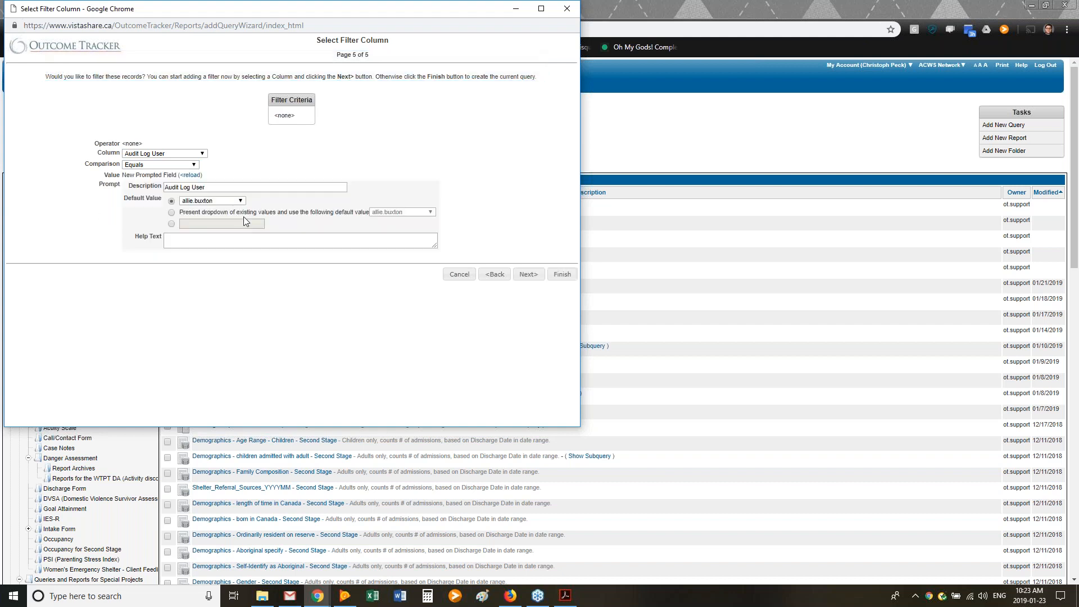
left_click(172, 213)
double_click(219, 181)
triple_click(217, 187)
type("Staff Name")
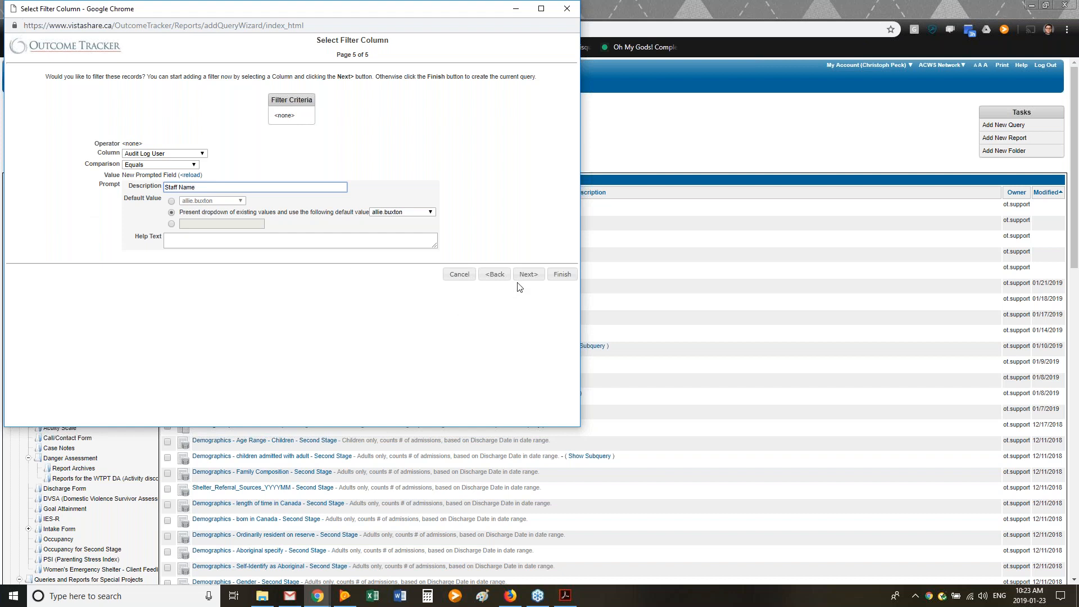
left_click(536, 276)
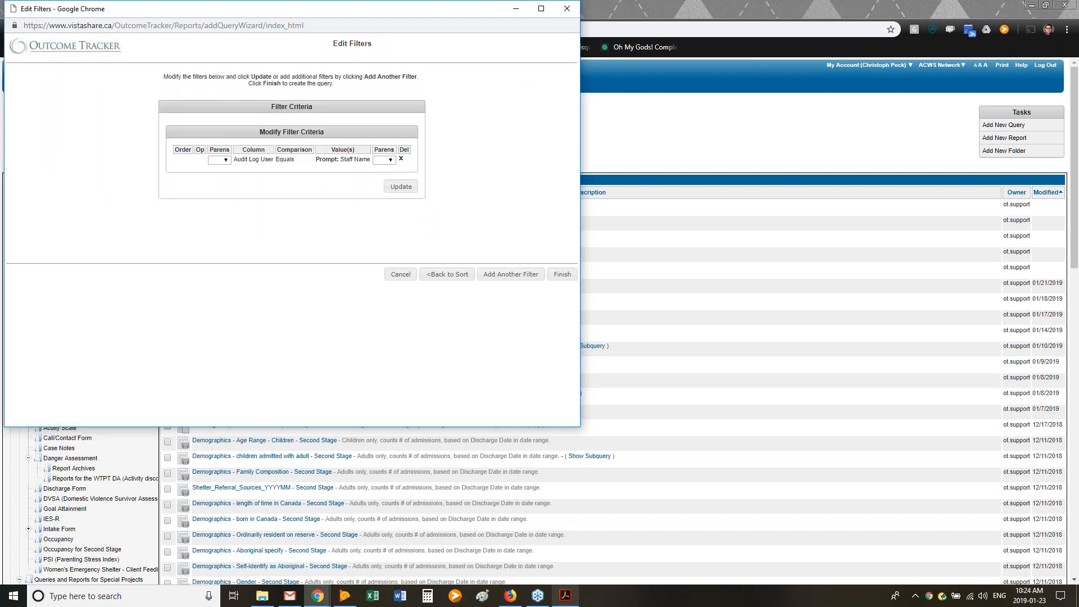
- Switch to Adobe Acrobat to check the query instructions in The Audit Log In Outcome Tracker.pdf, and return to the query wizard
mouse_move(565, 595)
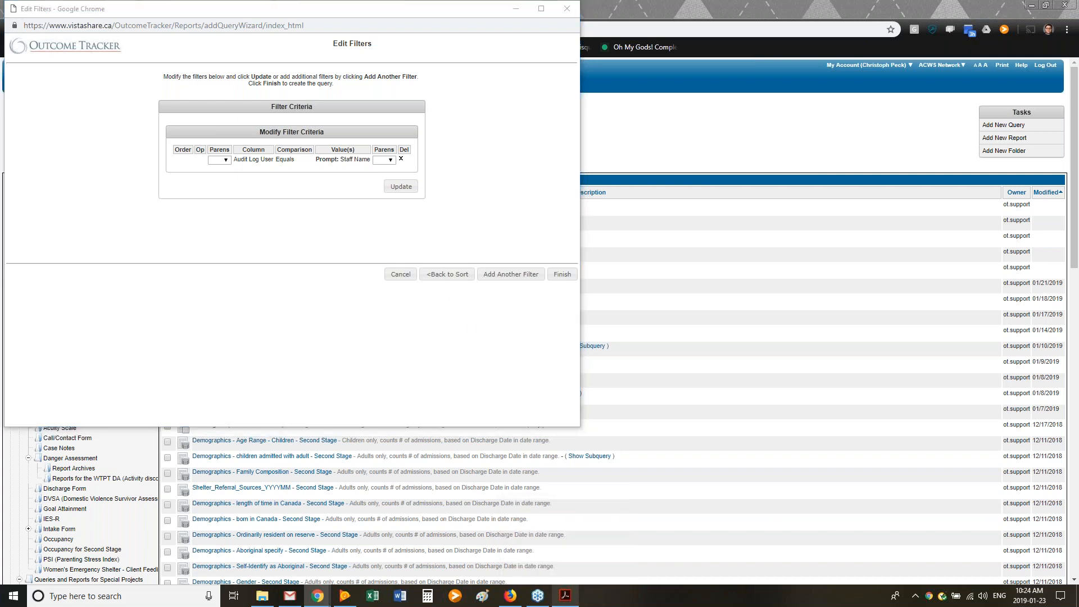
key("alt+Tab")
scroll(615, 348, "down", 6)
scroll(615, 348, "down", 20)
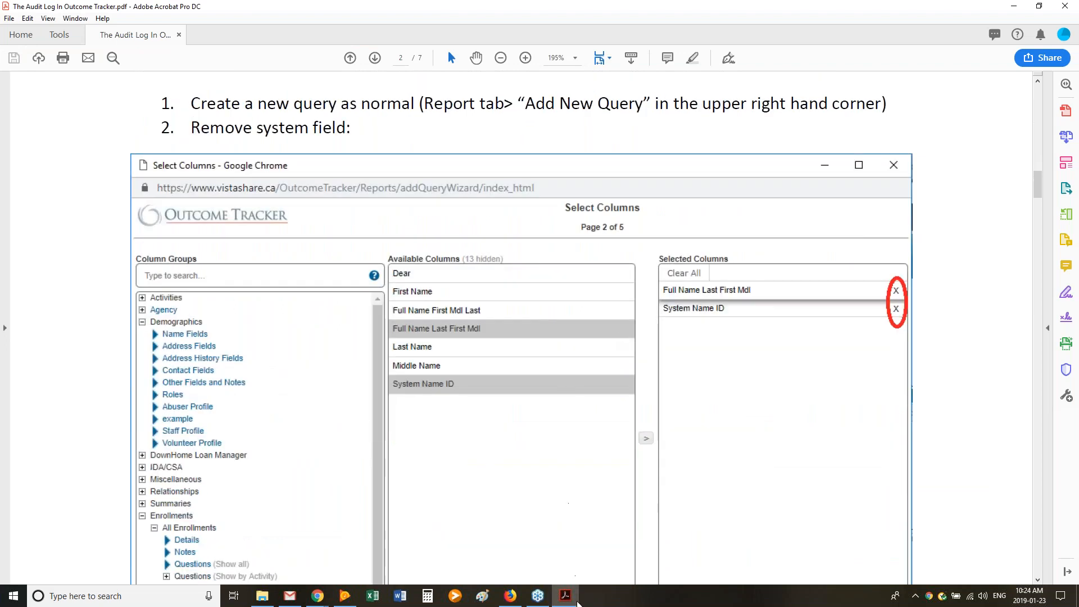
key("alt+Tab")
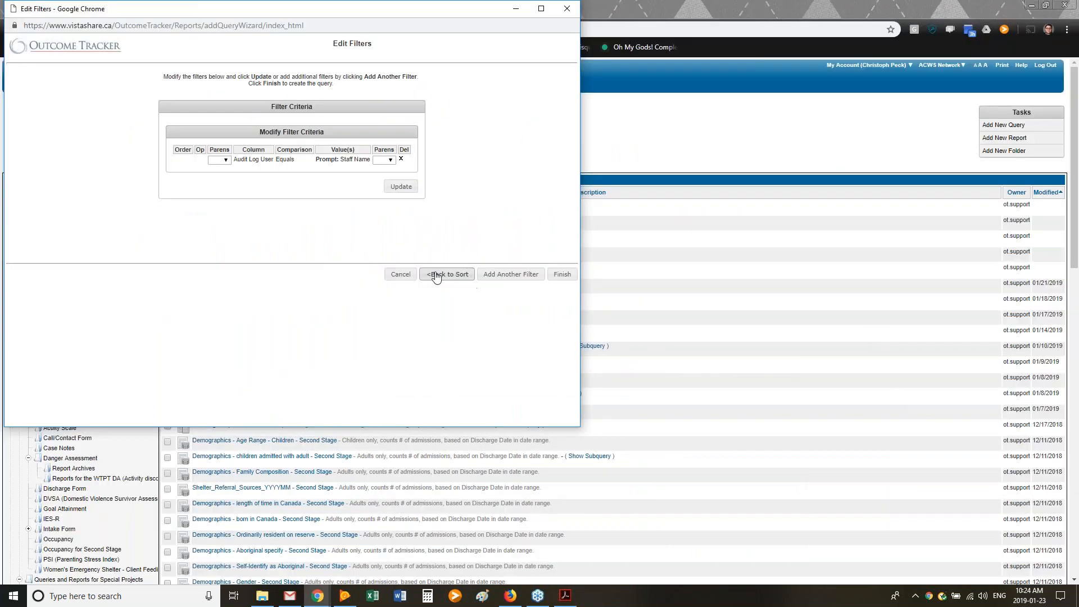
- Start a second query filter joined with And, using the Audit Log Timestamp column and the Greater than or equal to comparison
left_click(515, 275)
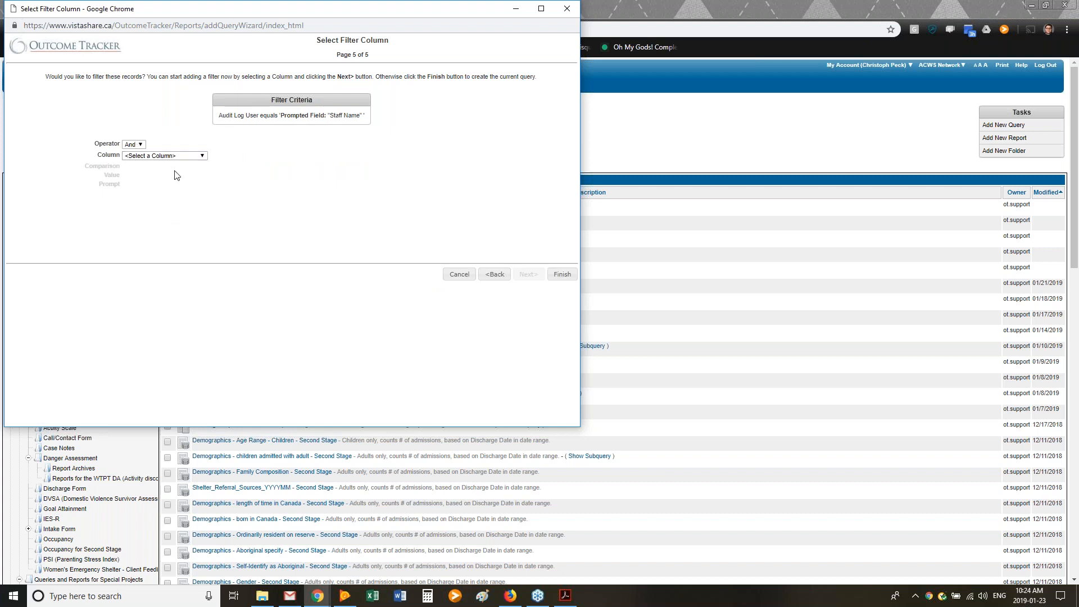
left_click(188, 157)
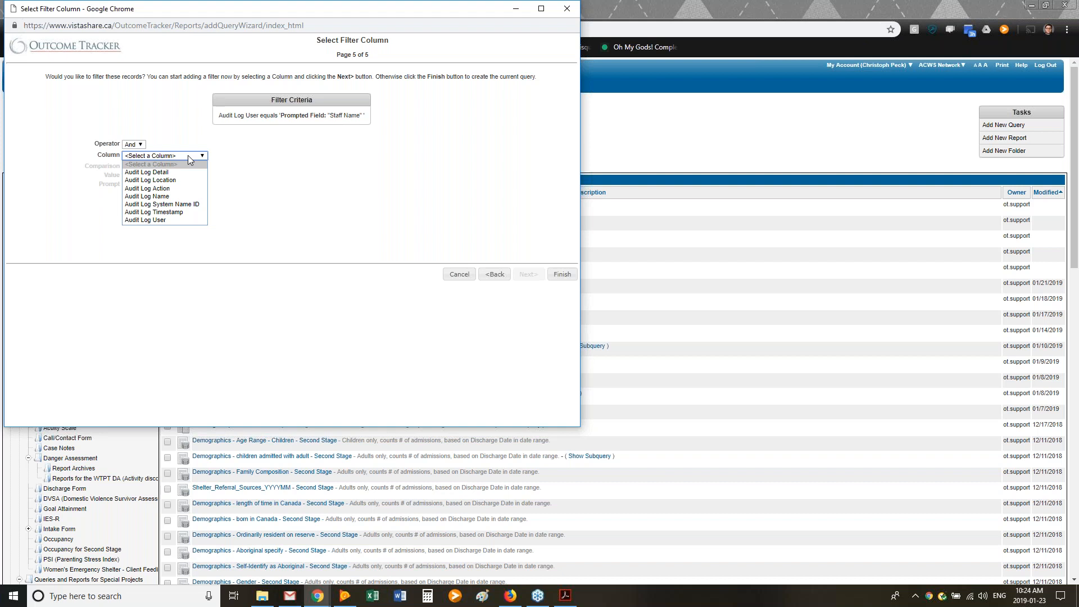
left_click(187, 217)
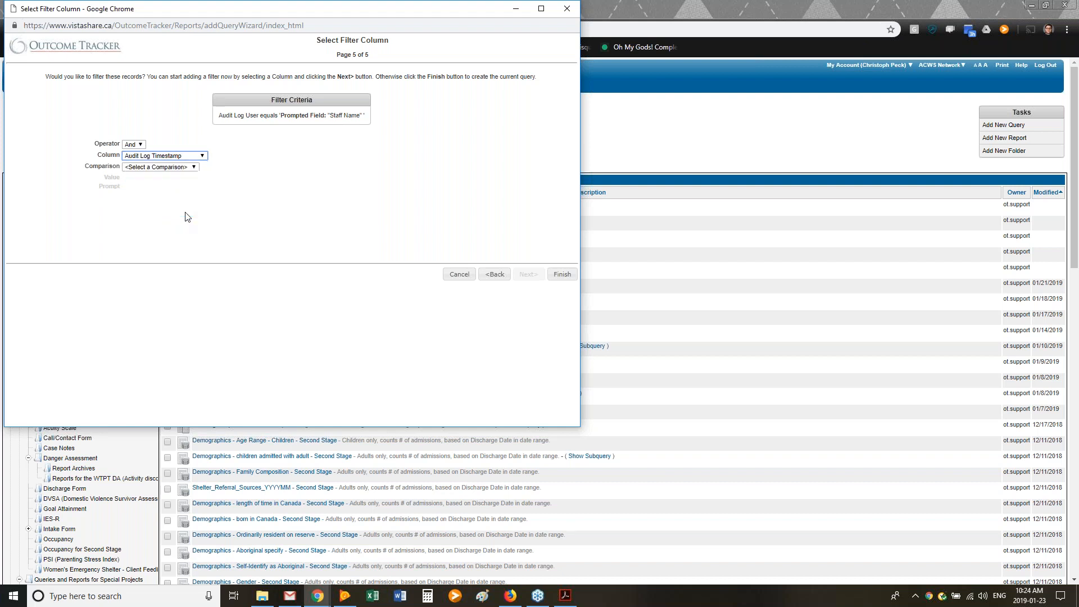
left_click(173, 168)
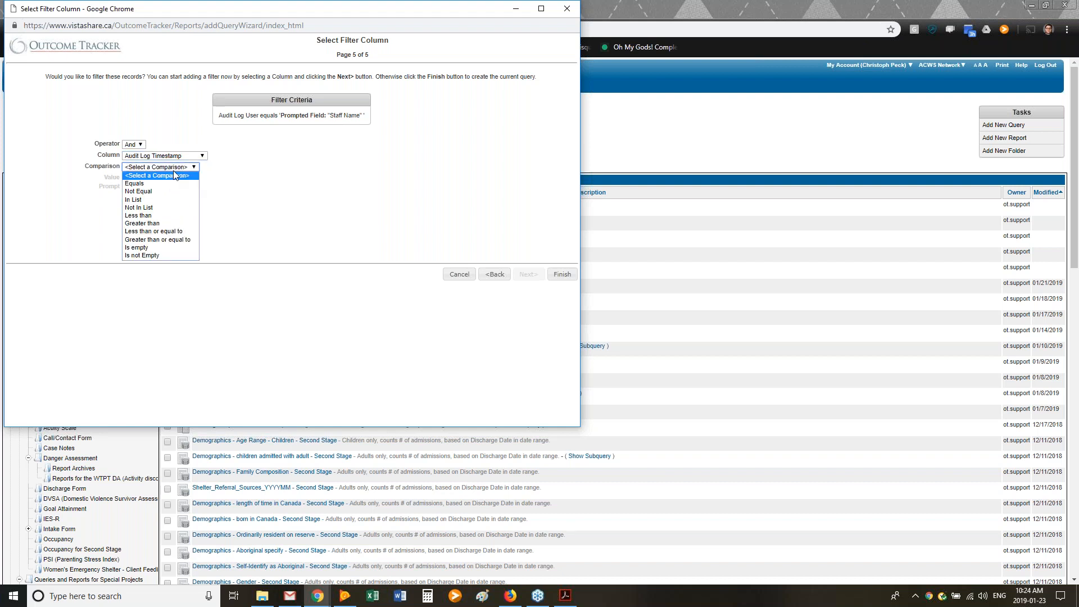
left_click(175, 242)
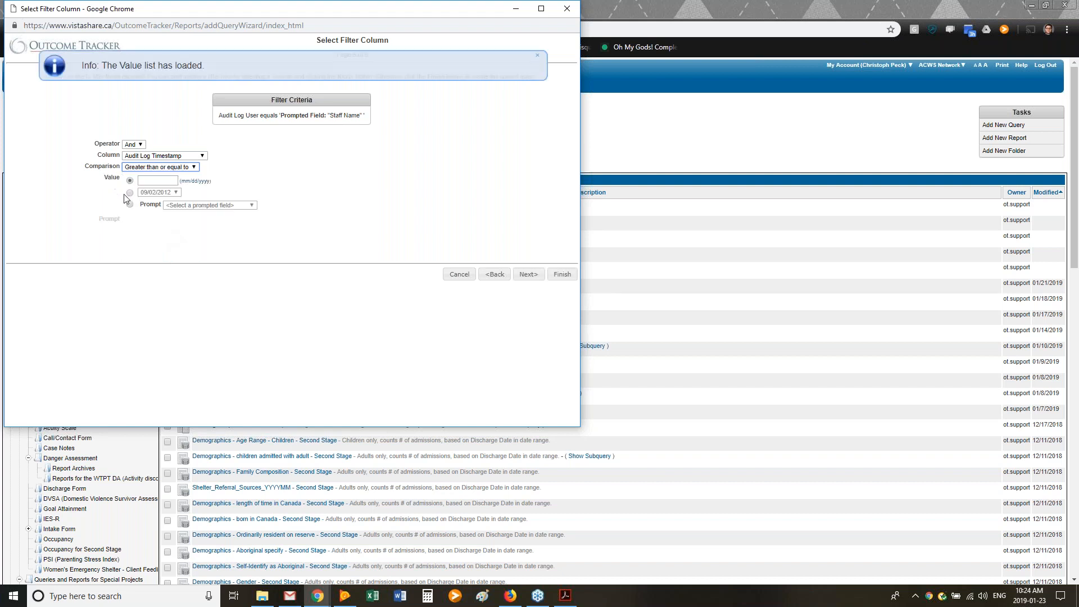
- Use a new prompted field described as Begin Date as the filter value, defaulting to First day of last month, and add the filter
left_click(130, 204)
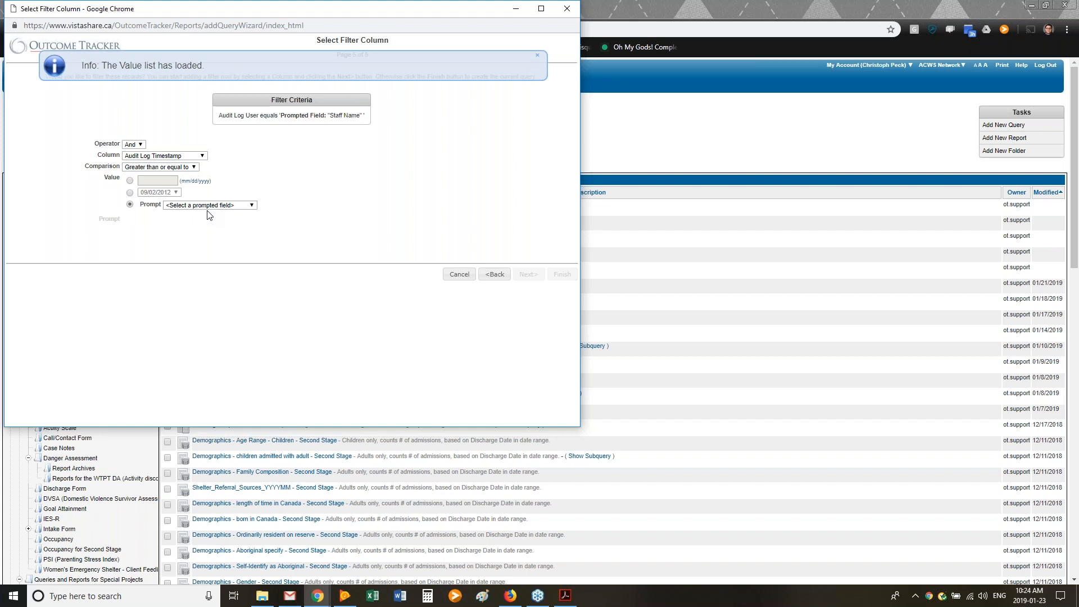
left_click(210, 204)
left_click(206, 220)
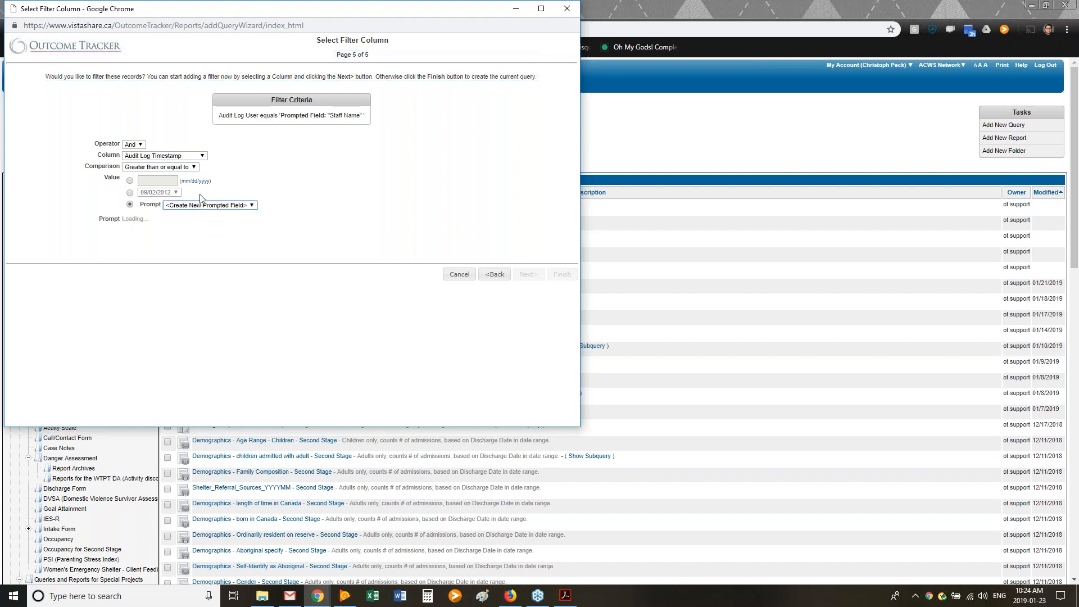
type("Be")
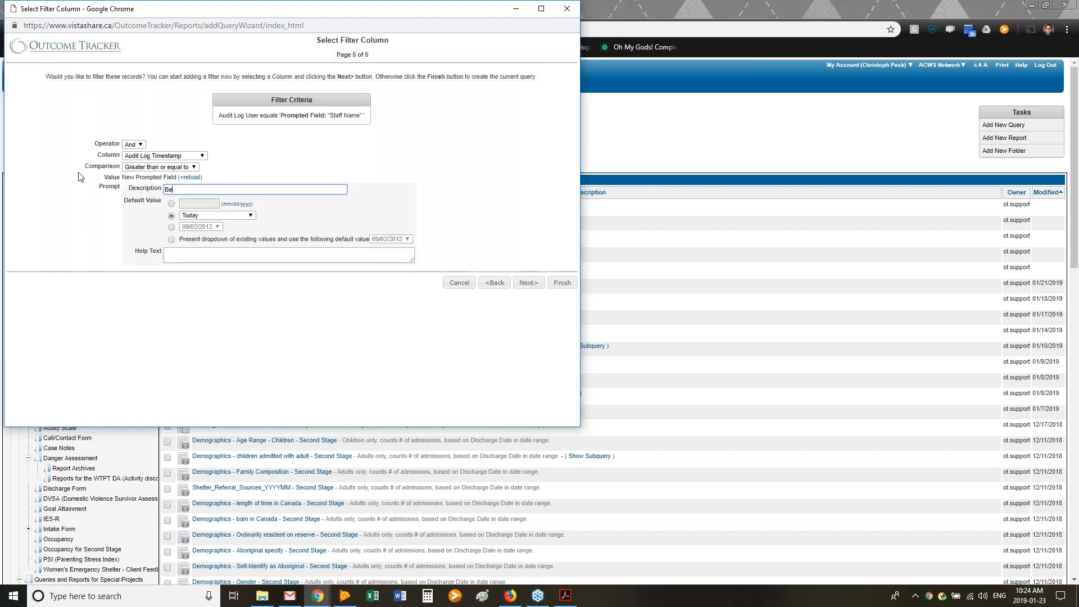
type("gin Date")
left_click(212, 215)
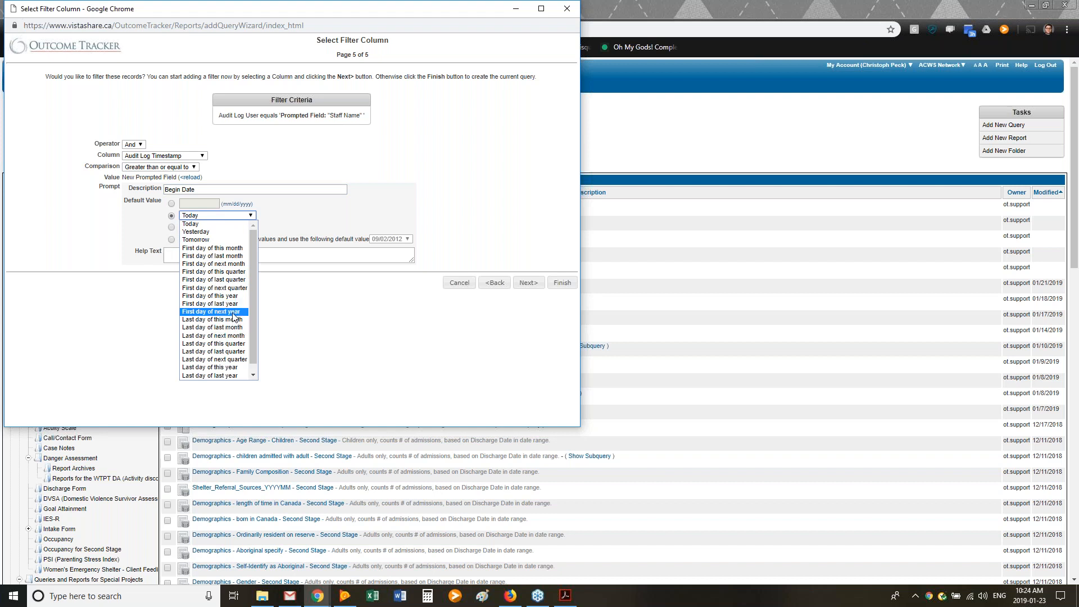
left_click(224, 257)
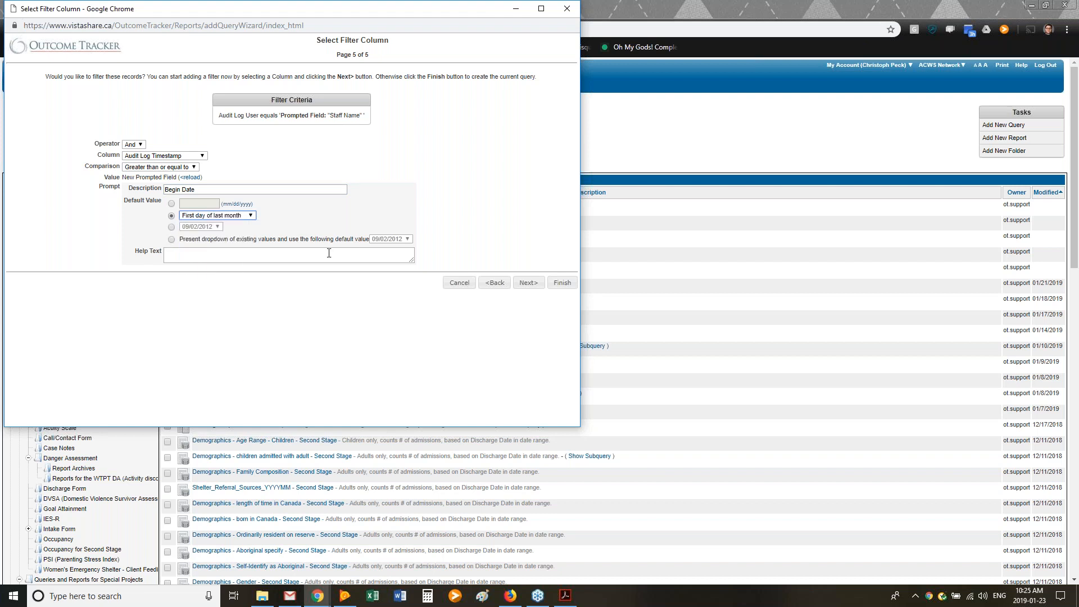
left_click(518, 282)
- Start a third query filter joined with And, using the Audit Log Timestamp column and the Less than or equal to comparison
left_click(511, 275)
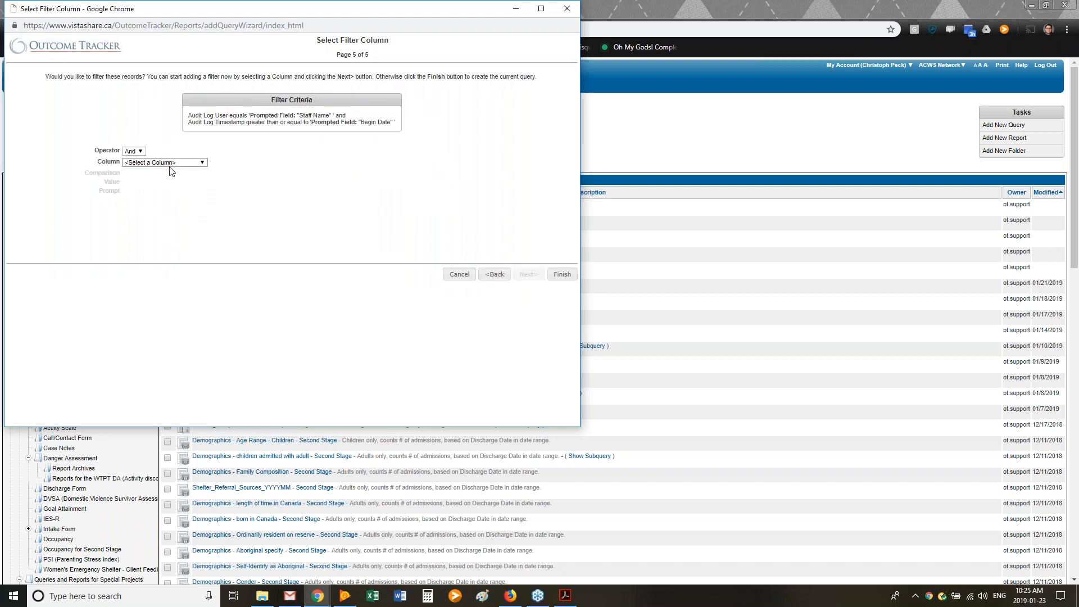
left_click(171, 164)
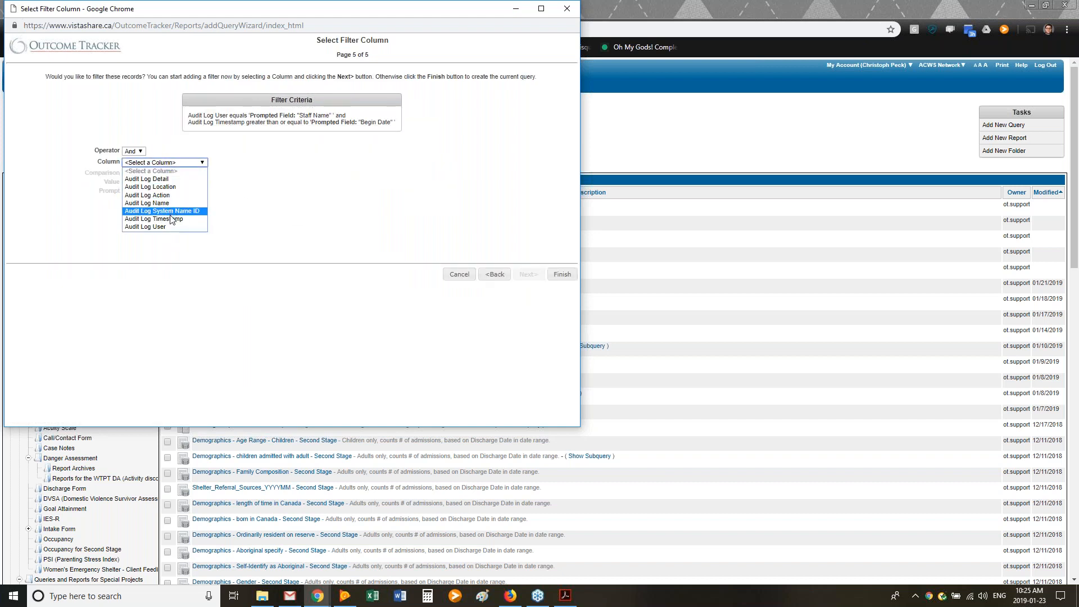
left_click(171, 219)
left_click(158, 175)
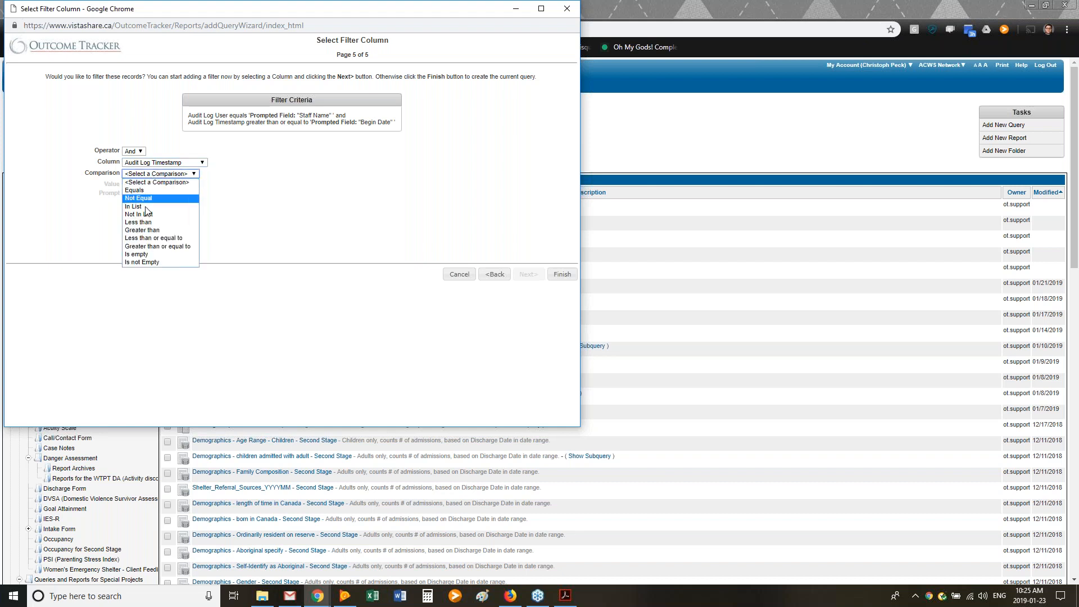
left_click(148, 243)
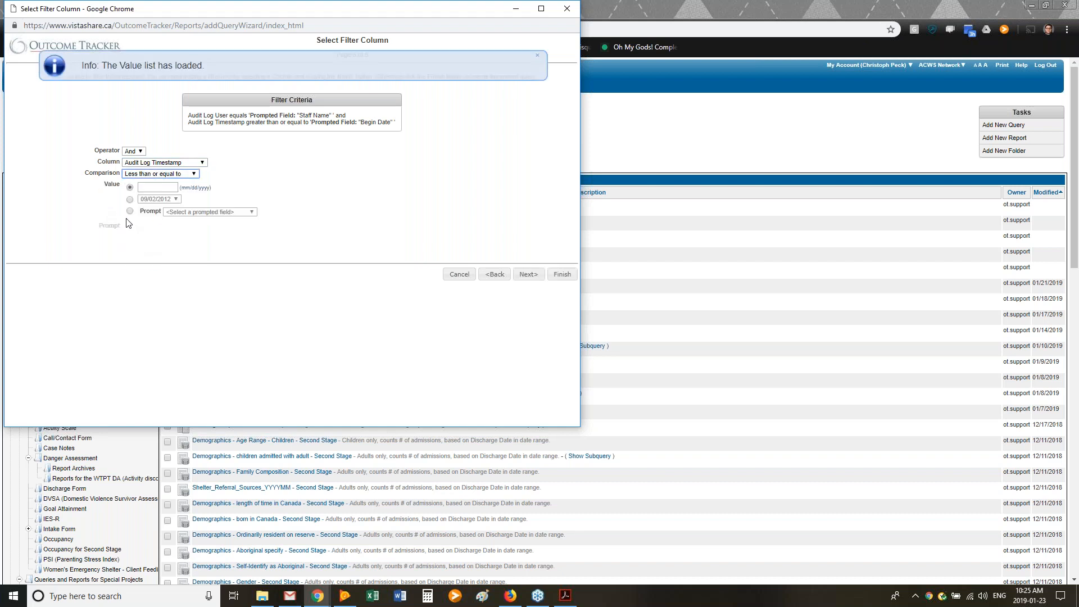
- Use a new prompted field described as End Date, defaulting to Last day of last month, as the filter value, and finish creating the query
left_click(203, 211)
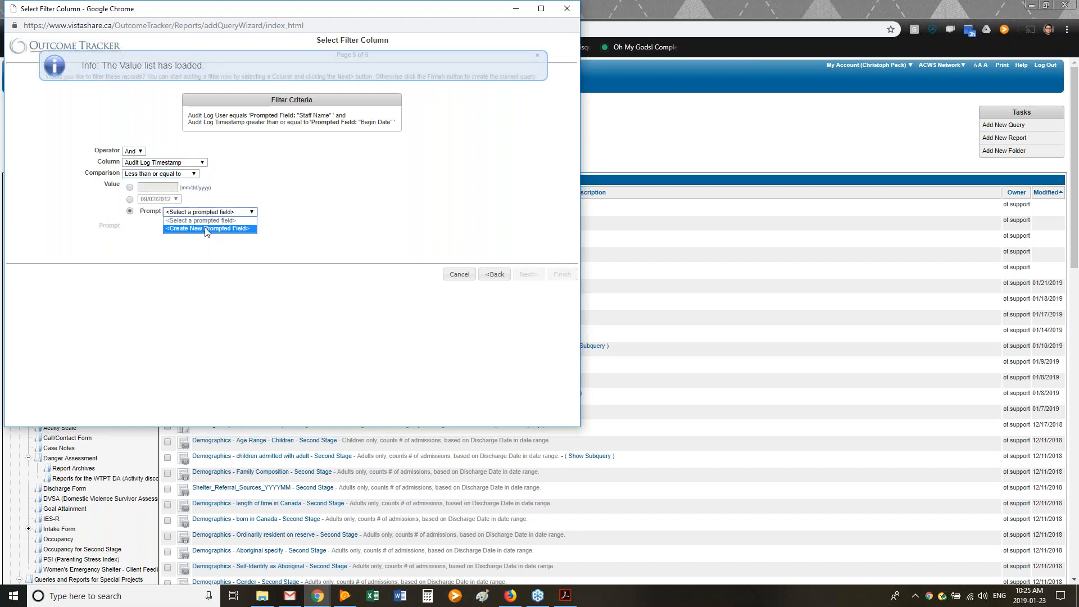
left_click(207, 228)
type("End Date")
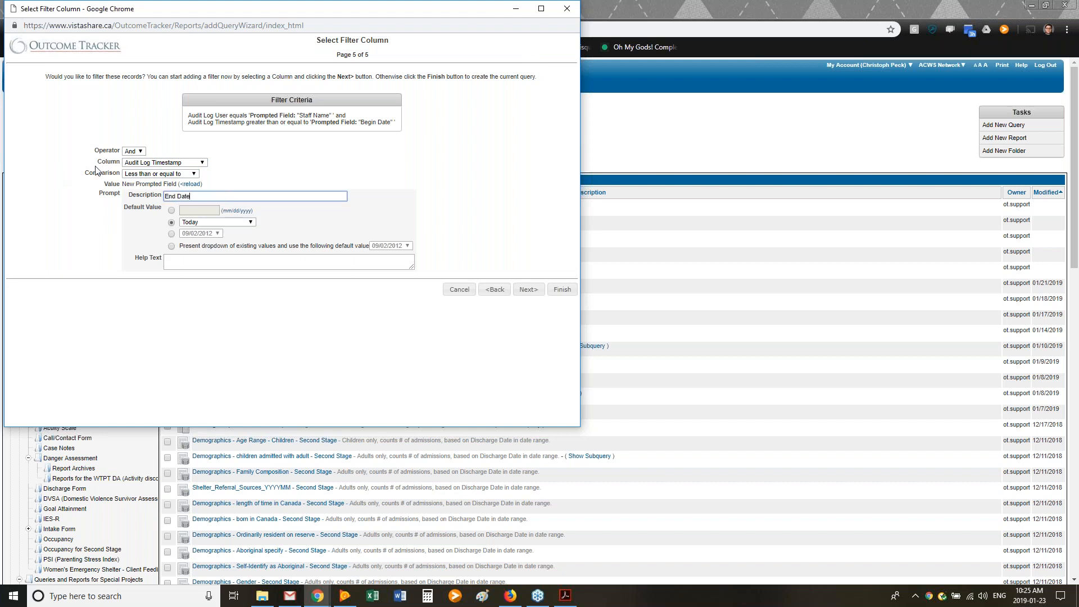
left_click(235, 223)
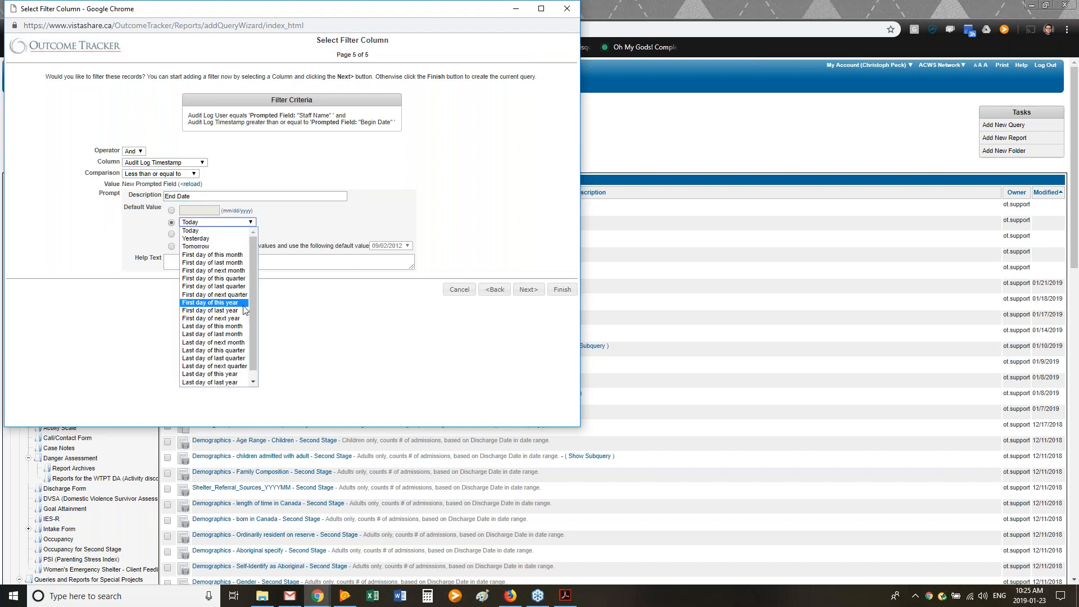
left_click(236, 334)
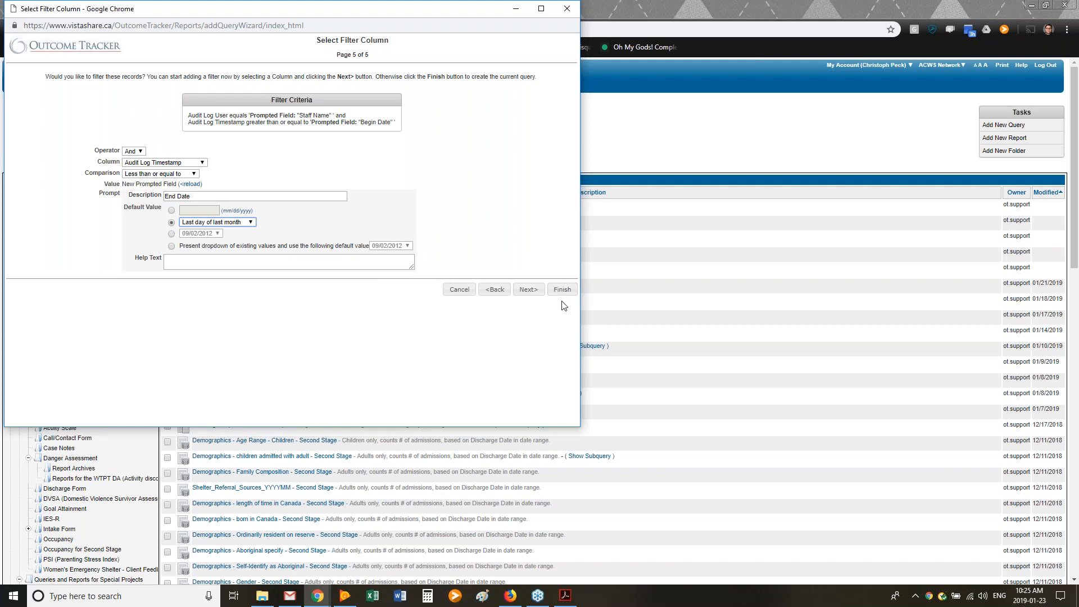
left_click(534, 290)
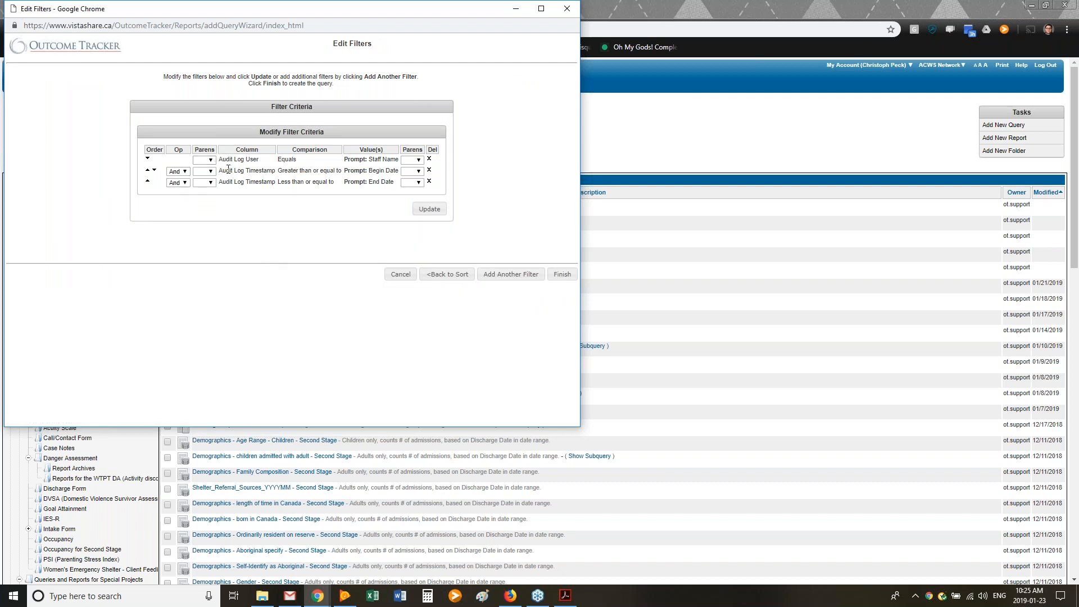
left_click(570, 279)
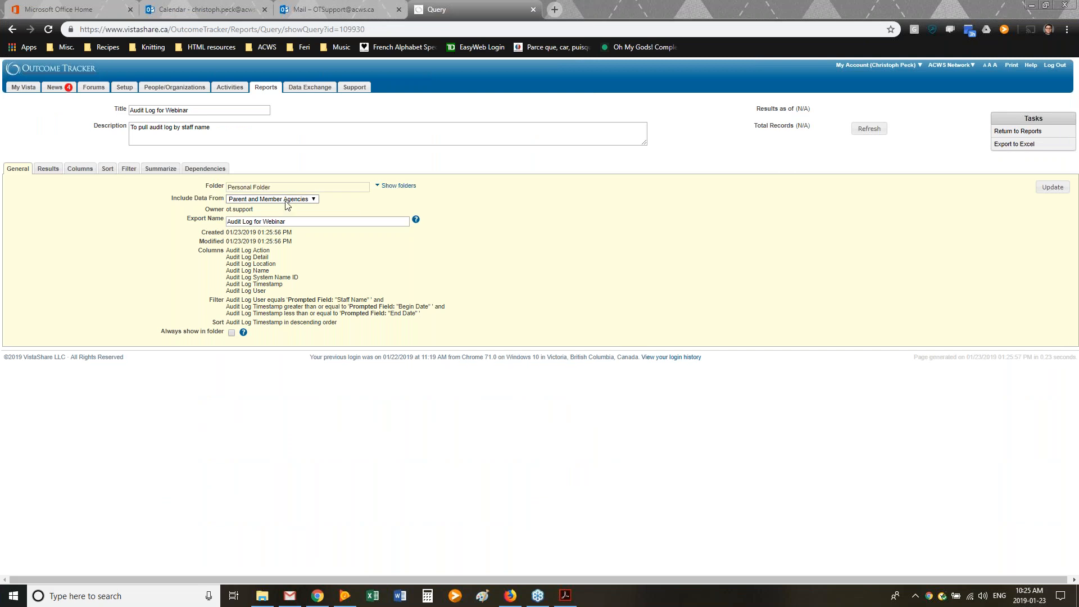
- Limit the query's included data to Parent Agency only, save the change, and open the query results
left_click(274, 199)
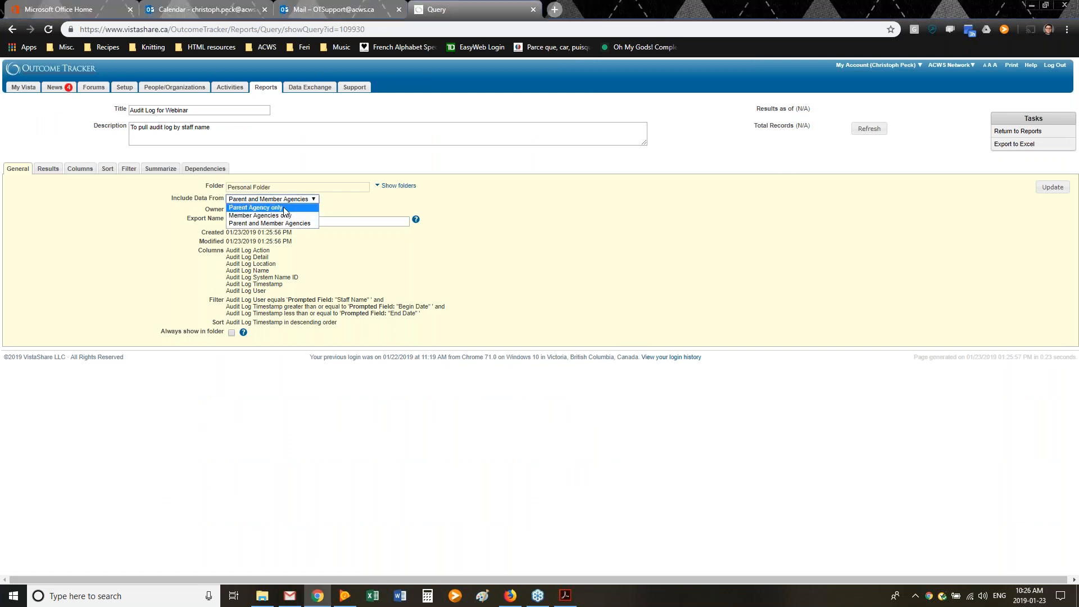
left_click(285, 209)
left_click(1051, 190)
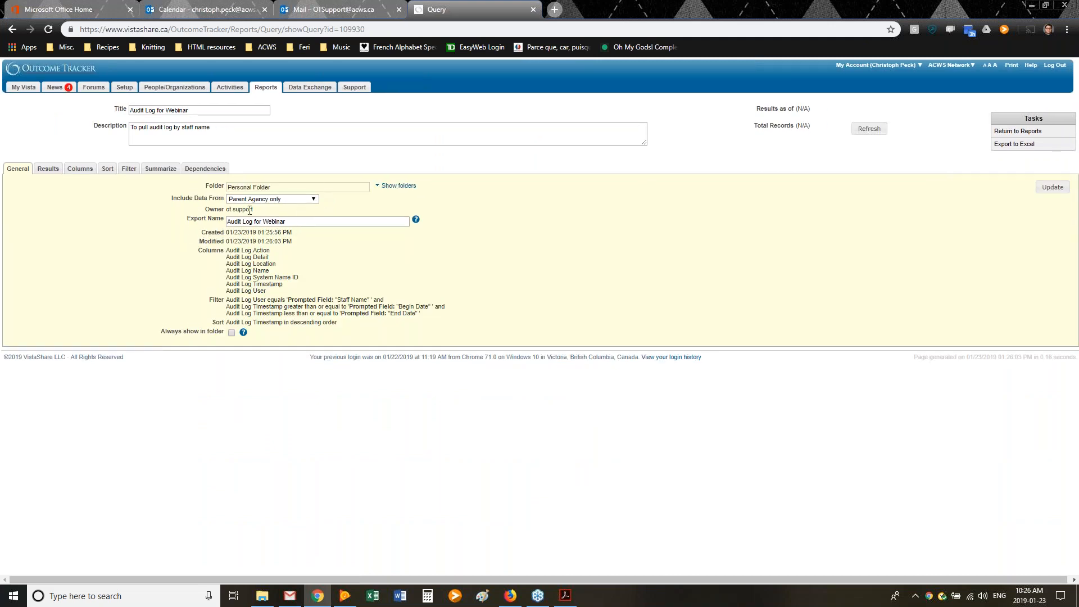
left_click(51, 172)
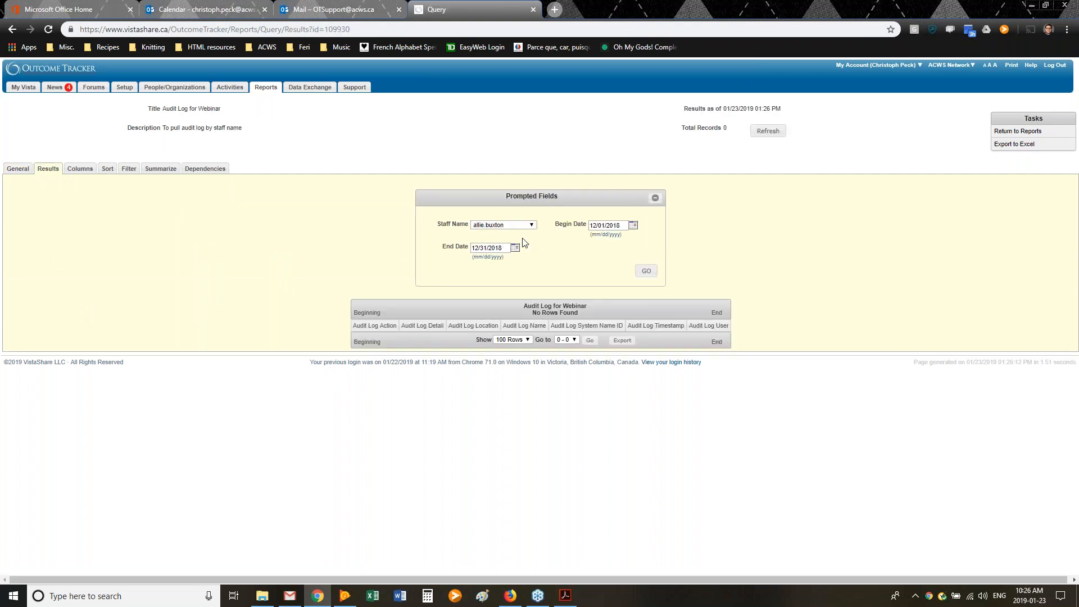
- Reorder the query's prompted fields so that Staff Name comes after Begin Date and End Date, and save the order
left_click(129, 168)
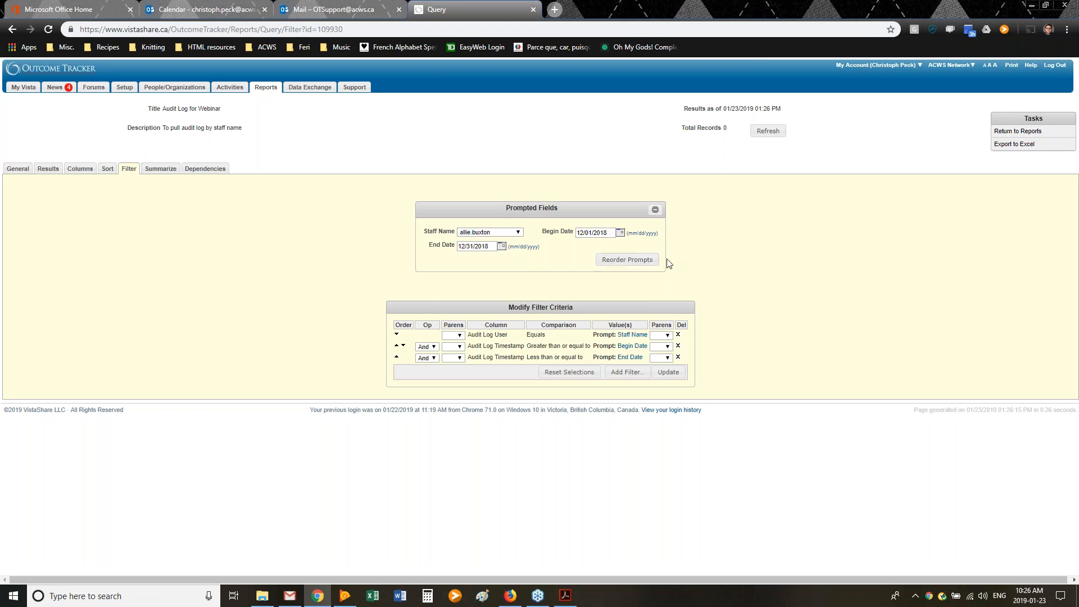
left_click(646, 268)
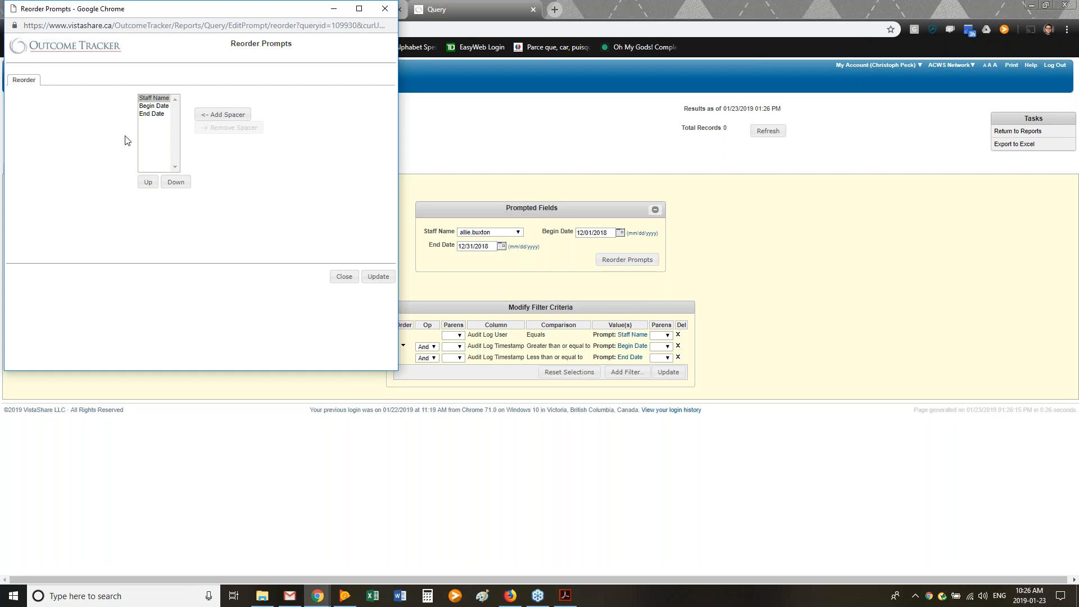
left_click(174, 181)
left_click(175, 181)
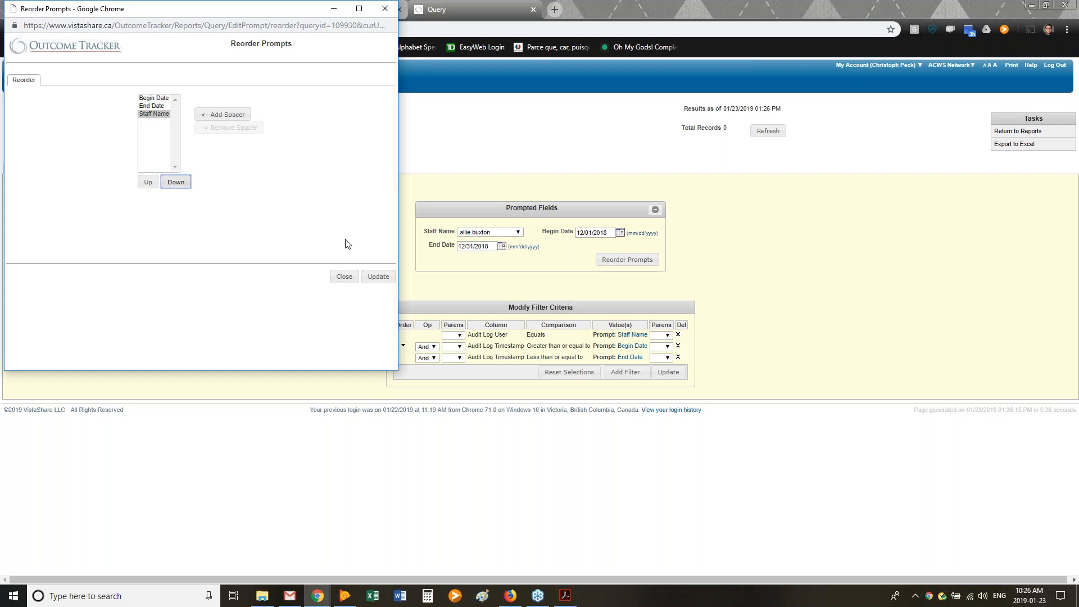
left_click(378, 275)
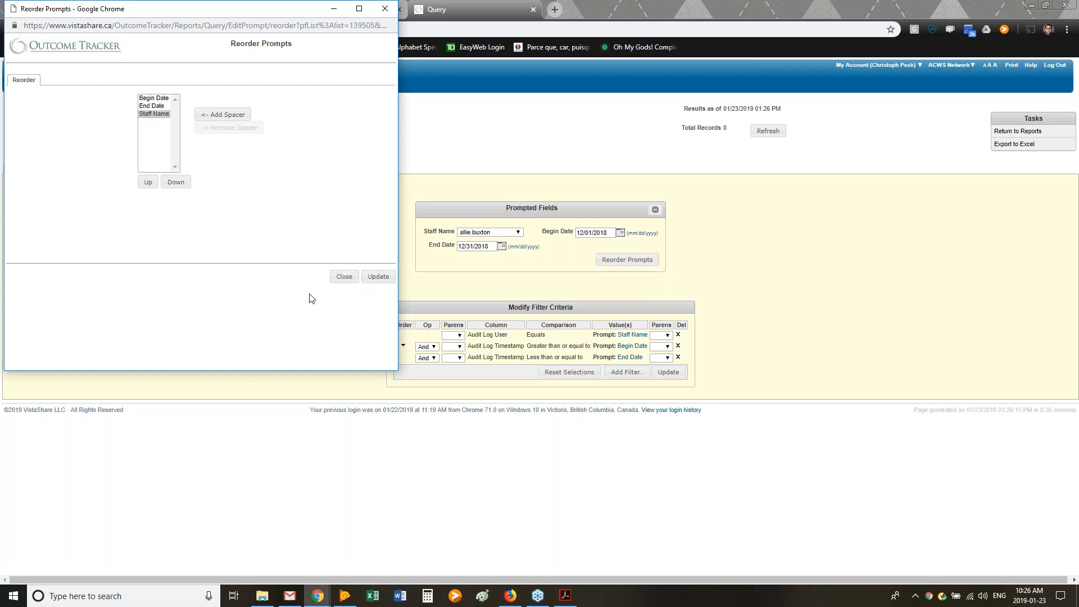
left_click(344, 275)
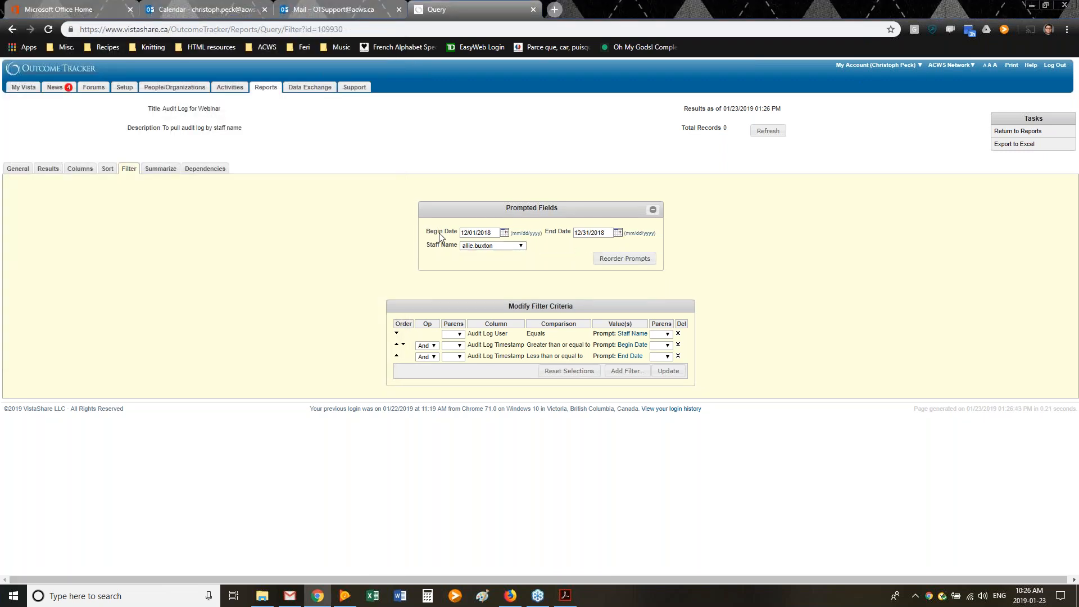
- Run the query results with ot.support as the Staff Name, keeping the default Begin Date and End Date
left_click(48, 168)
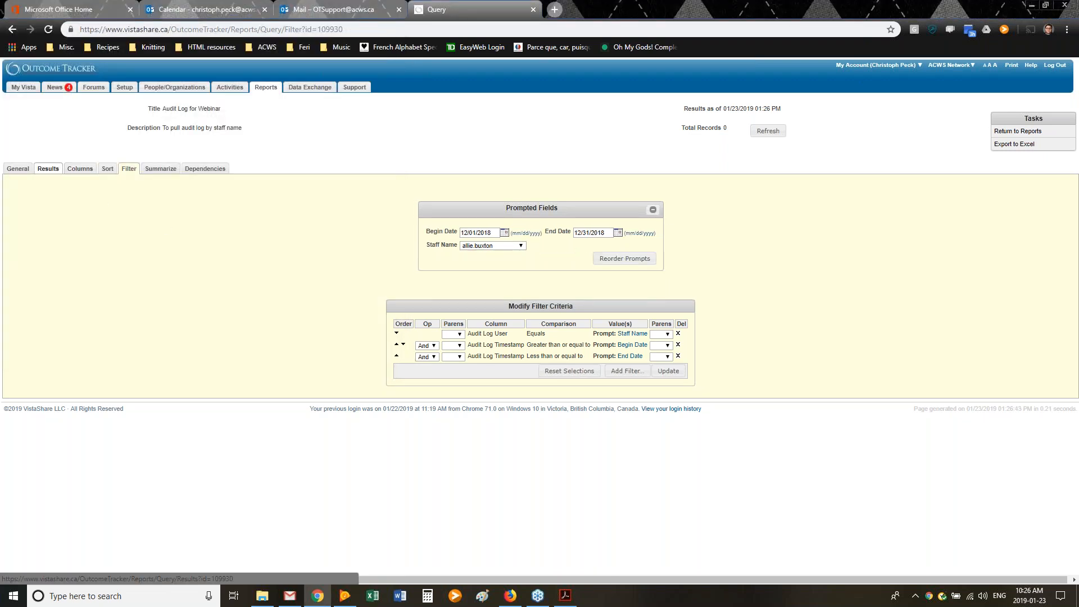
left_click(495, 247)
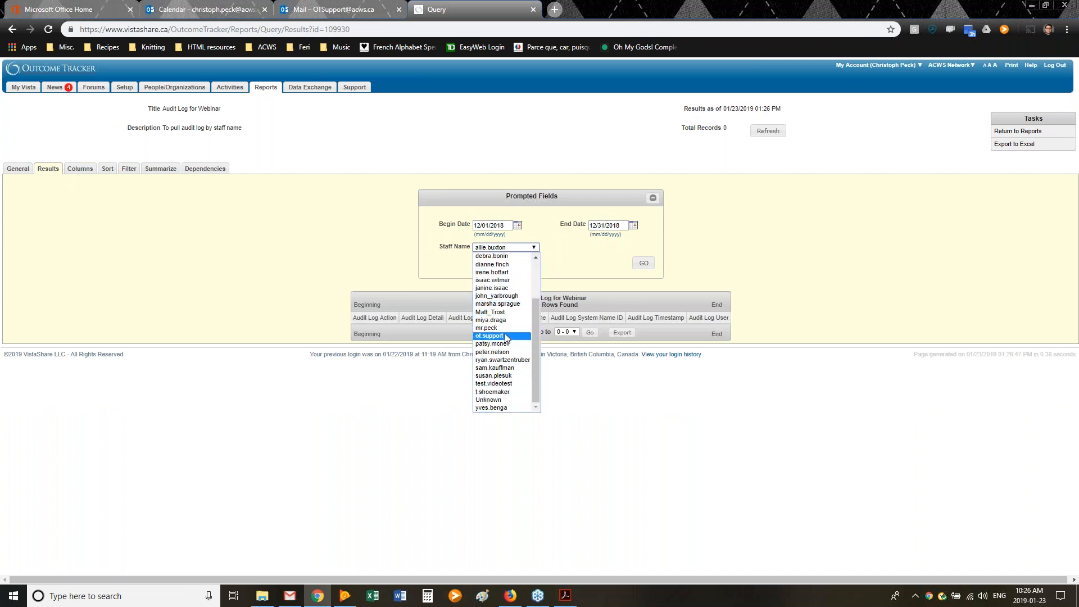
left_click(490, 391)
left_click(644, 263)
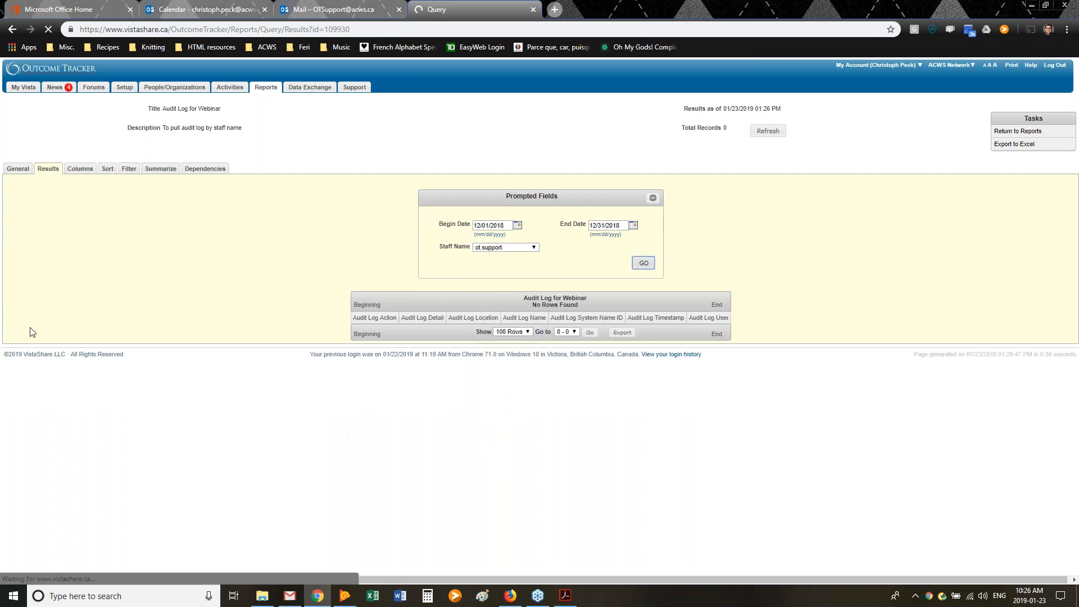
- Examine the Audit Log for Webinar result rows, including the actions, details, locations and timestamps recorded for the selected staff account
scroll(322, 395, "down", 3)
scroll(321, 395, "down", 1)
scroll(349, 368, "up", 2)
scroll(349, 368, "down", 4)
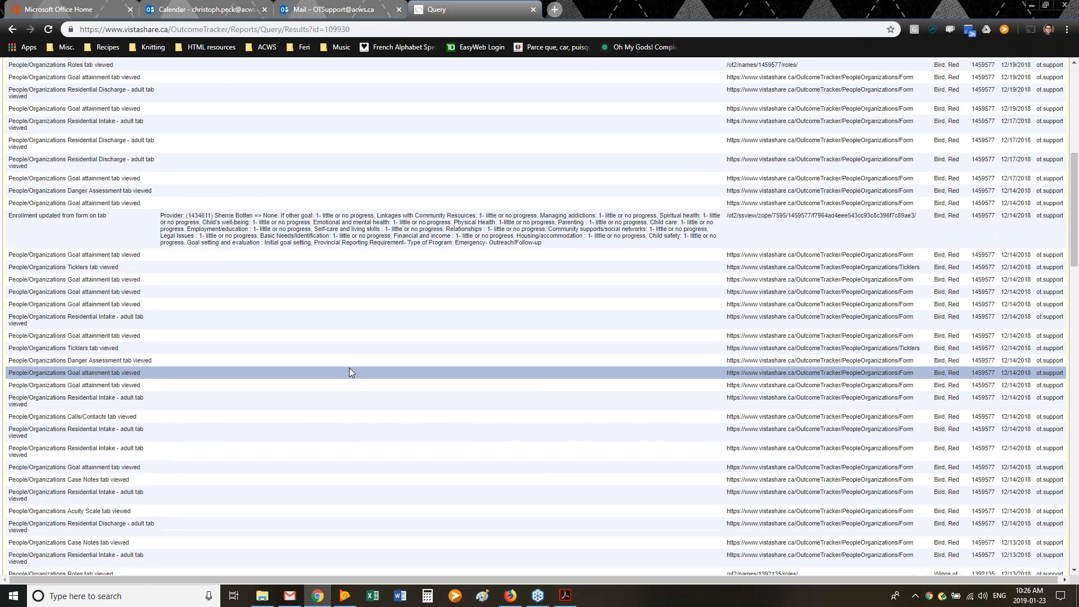
scroll(349, 368, "down", 5)
scroll(345, 369, "up", 5)
scroll(345, 369, "up", 5)
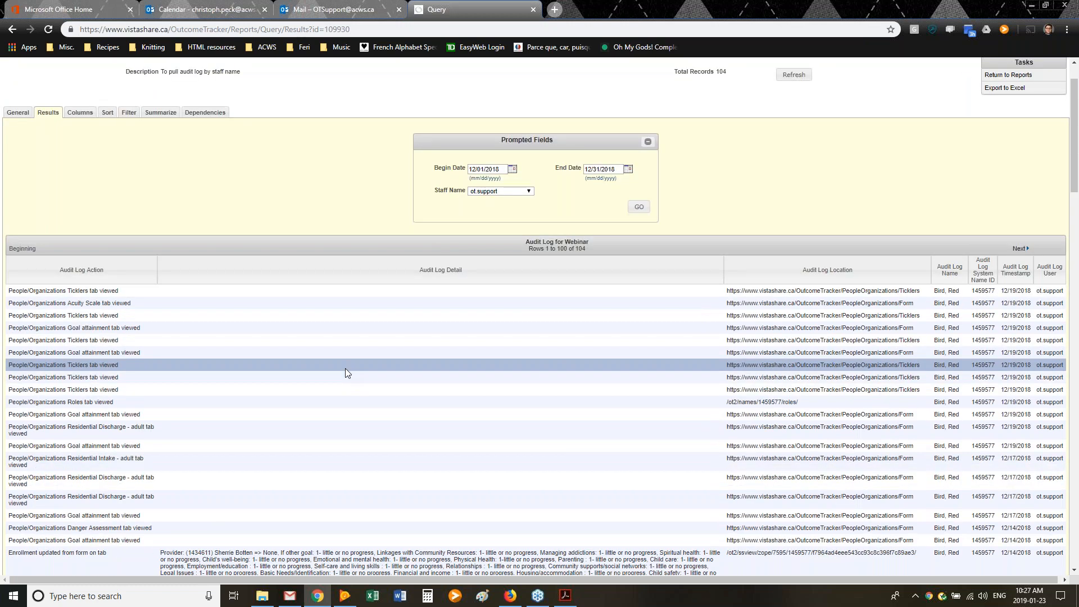
scroll(346, 368, "down", 7)
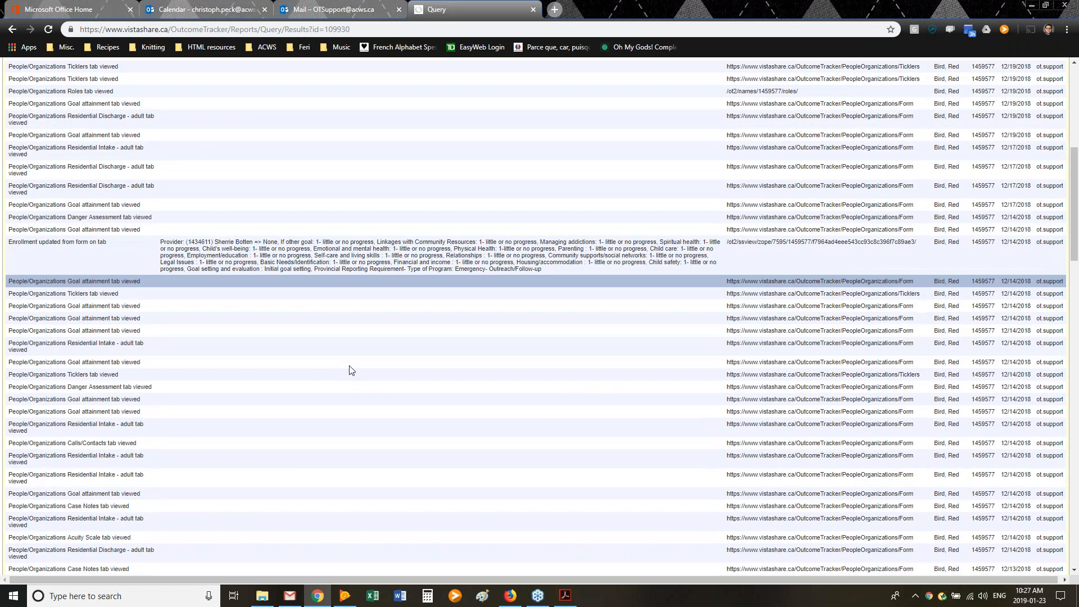
scroll(349, 368, "up", 10)
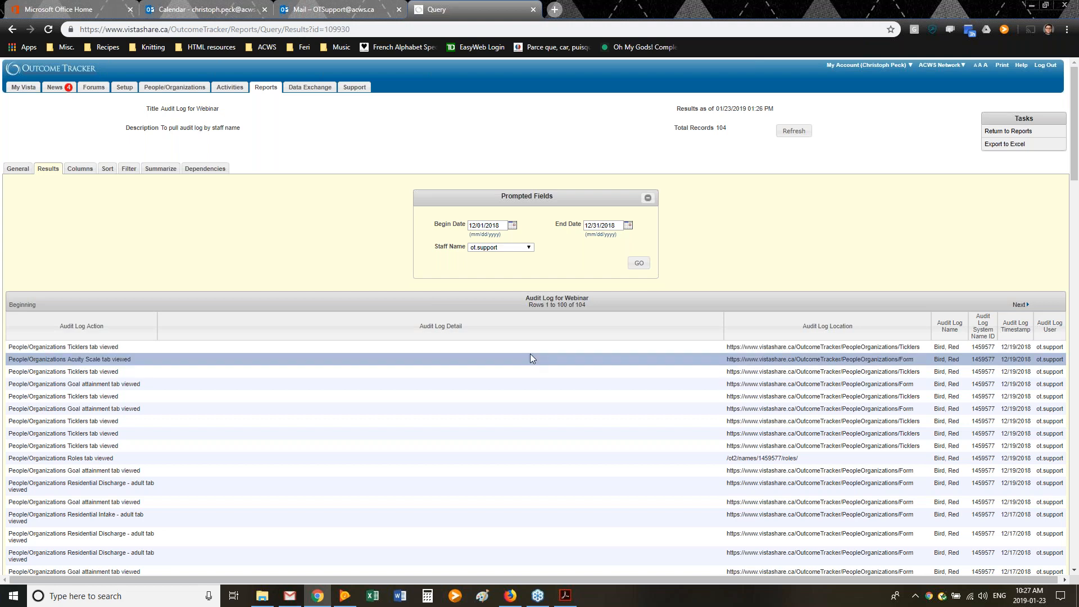
- Review the query result rows, focusing on the Audit Log Location paths for the viewed forms and the enrollment update
scroll(442, 345, "down", 3)
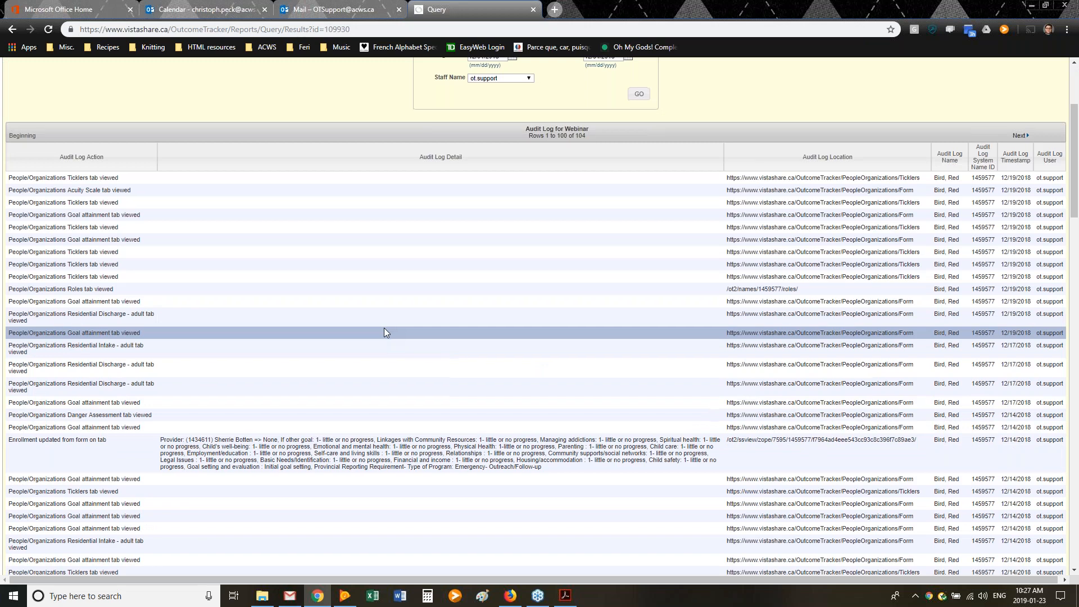
scroll(384, 329, "down", 2)
scroll(854, 409, "up", 5)
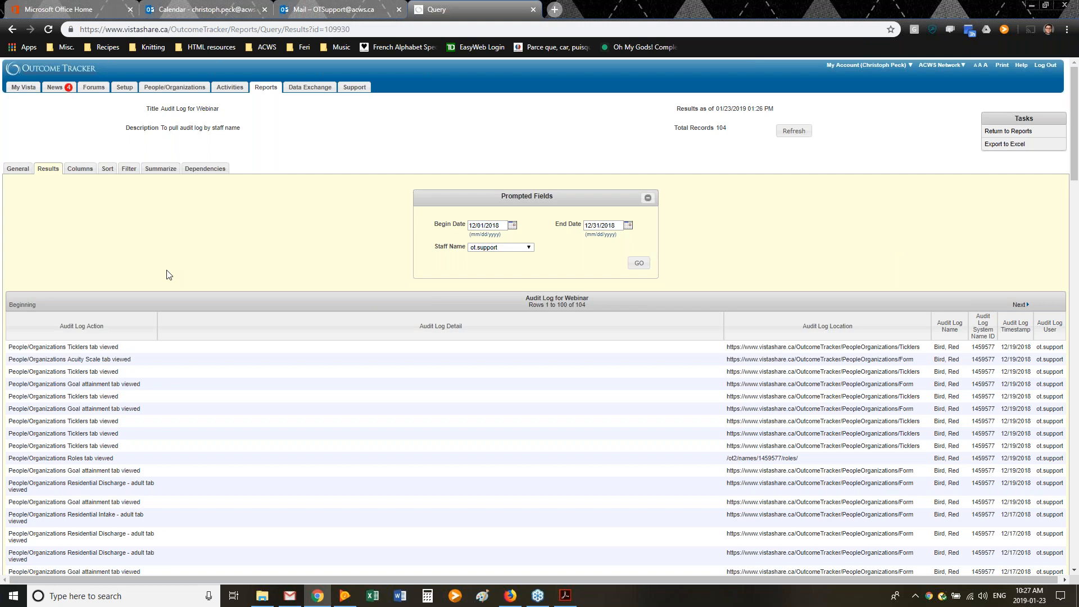
scroll(166, 272, "down", 2)
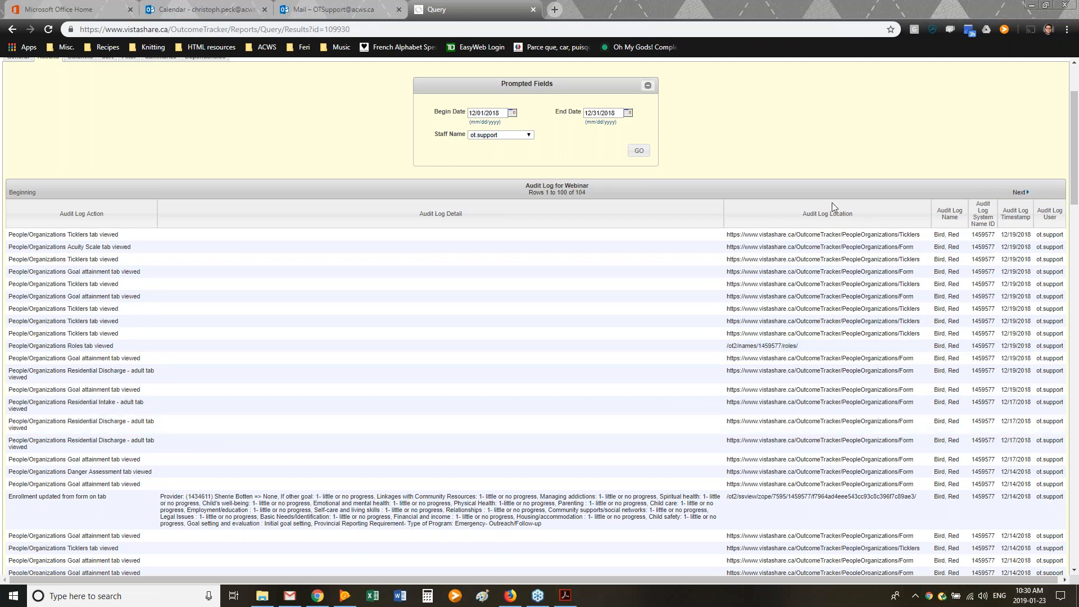
left_click_drag(801, 214, 854, 220)
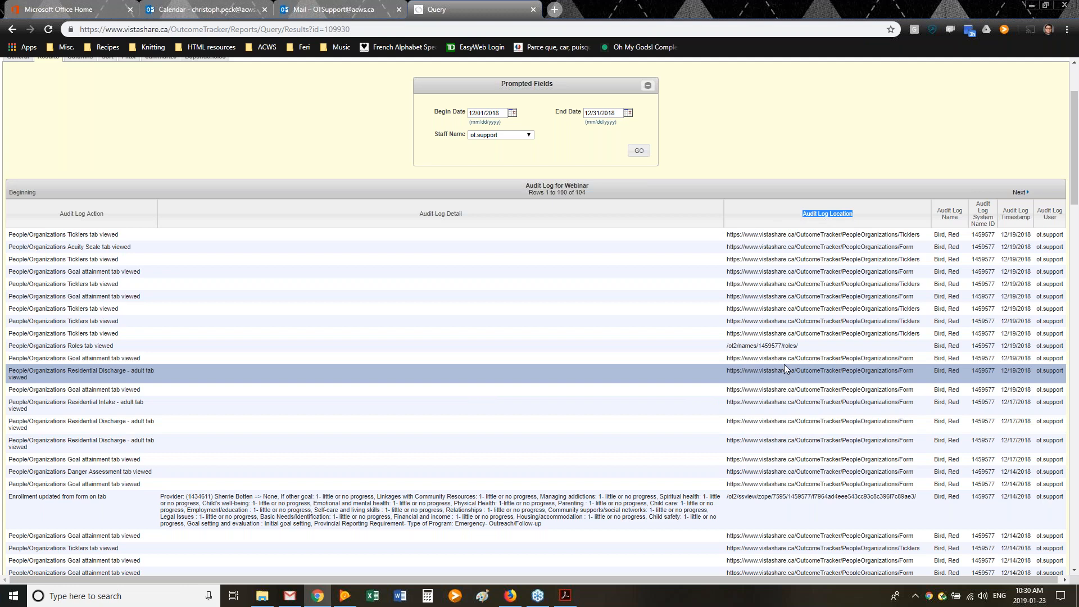
scroll(784, 364, "down", 5)
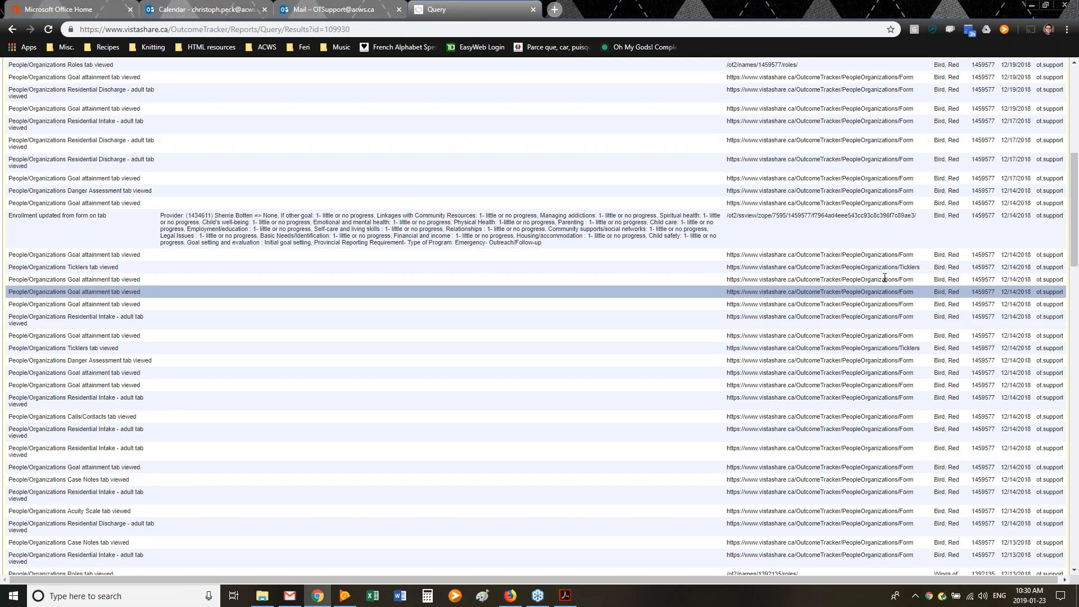
left_click_drag(729, 215, 925, 219)
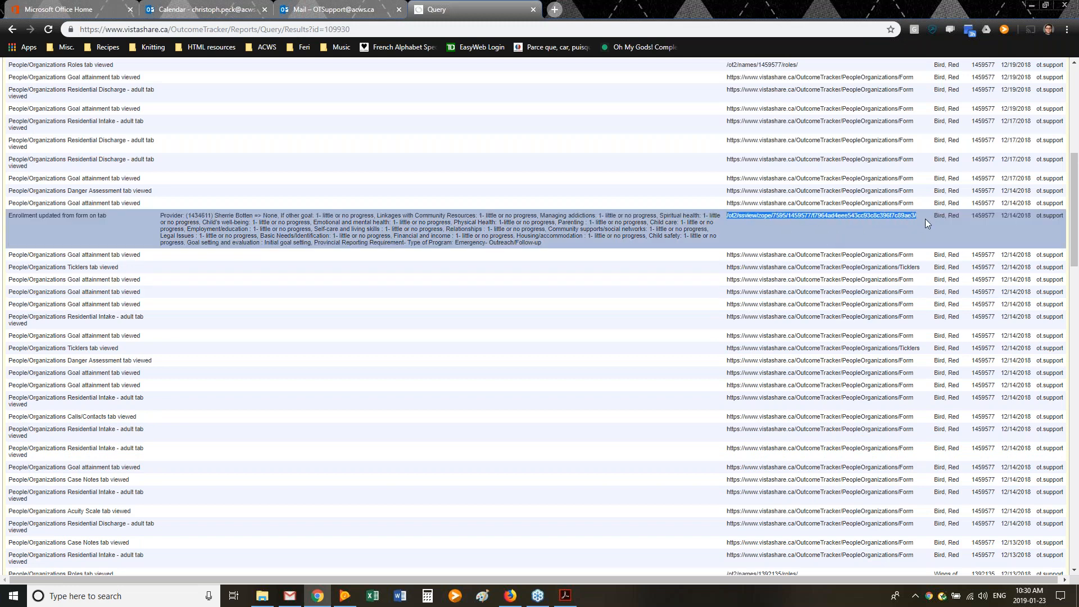
scroll(813, 275, "down", 4)
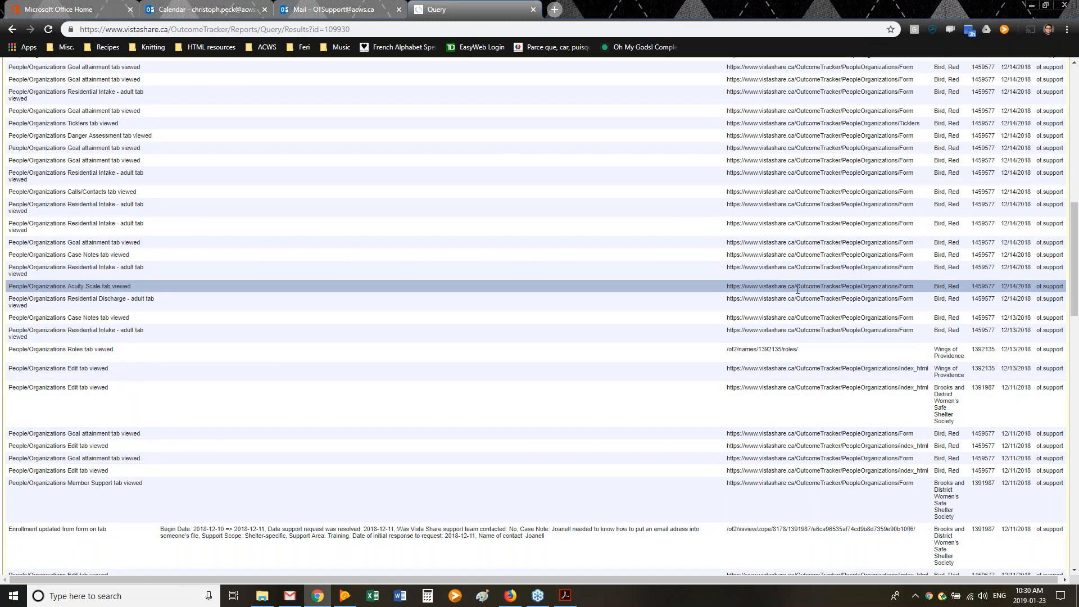
left_click_drag(821, 287, 911, 299)
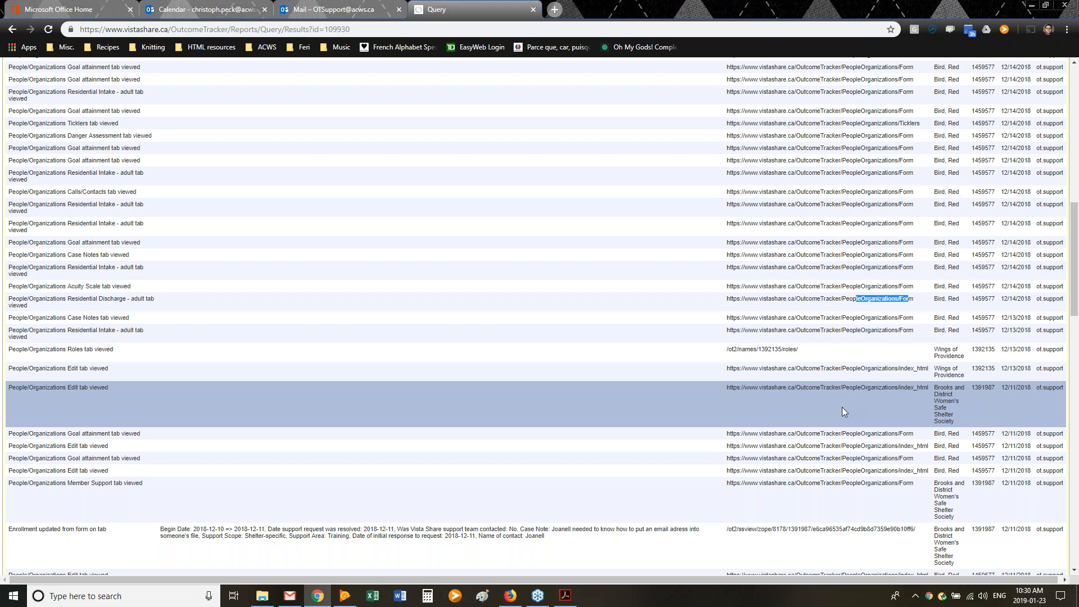
- Examine the Audit Log Action column to compare entries for viewed tabs with entries for enrollments updated from a form
scroll(842, 407, "up", 10)
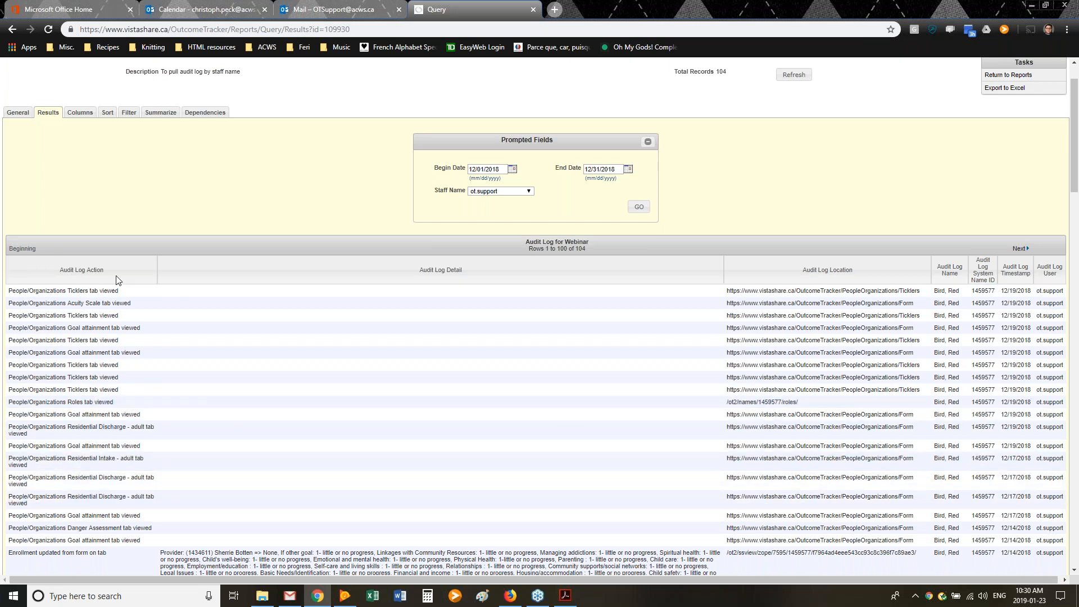
scroll(146, 246, "down", 3)
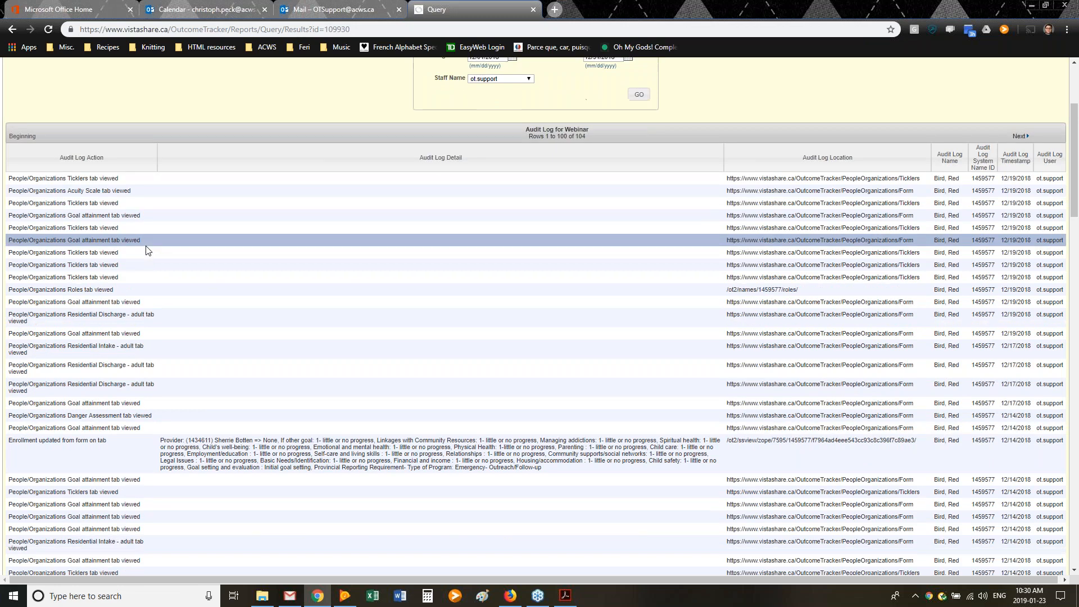
scroll(144, 248, "down", 1)
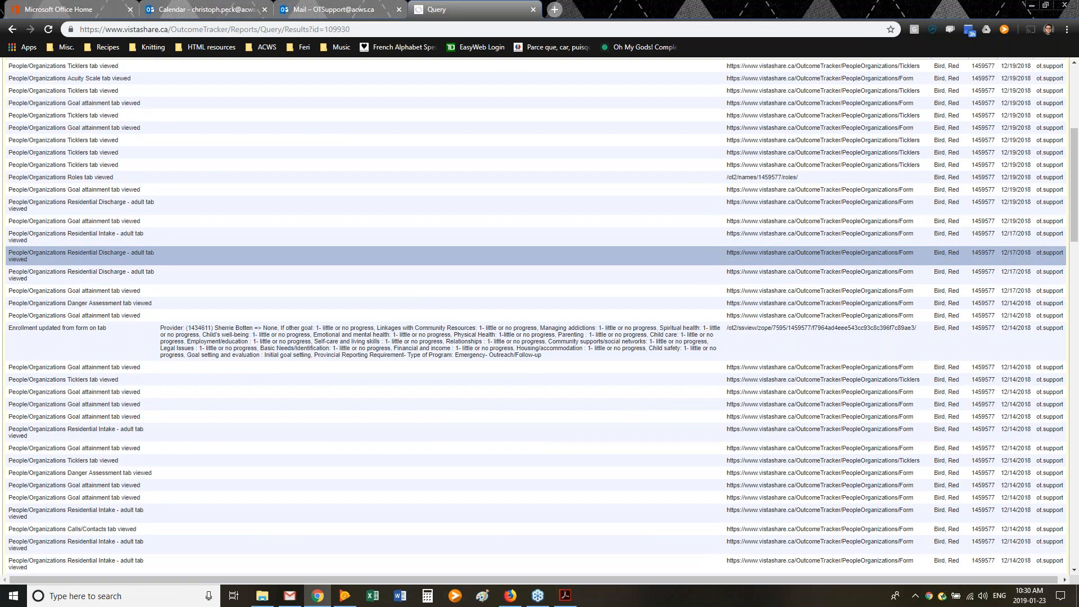
scroll(87, 245, "down", 2)
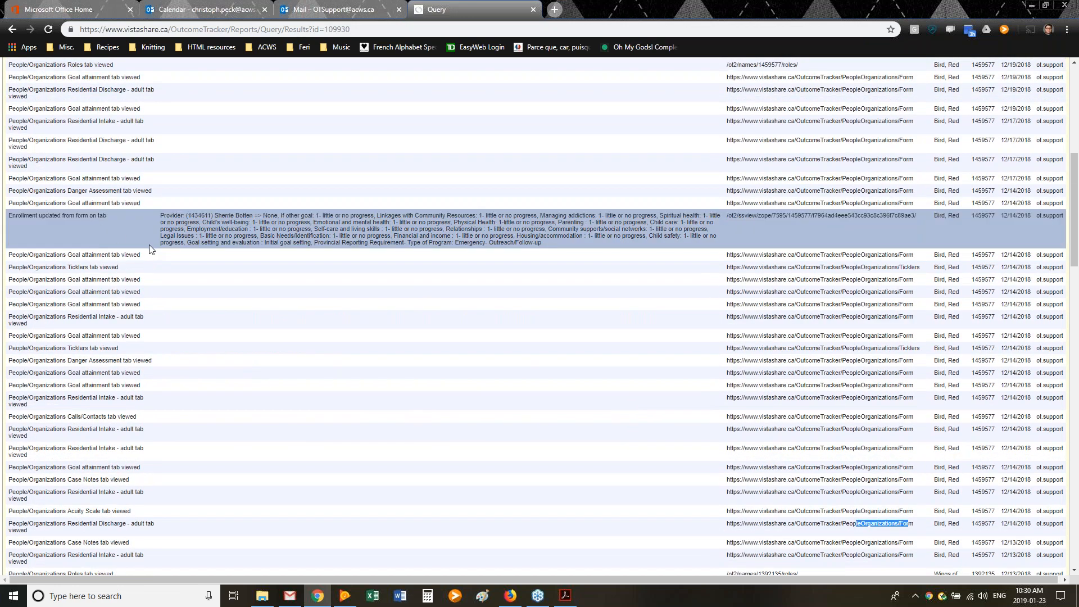
scroll(151, 248, "down", 1)
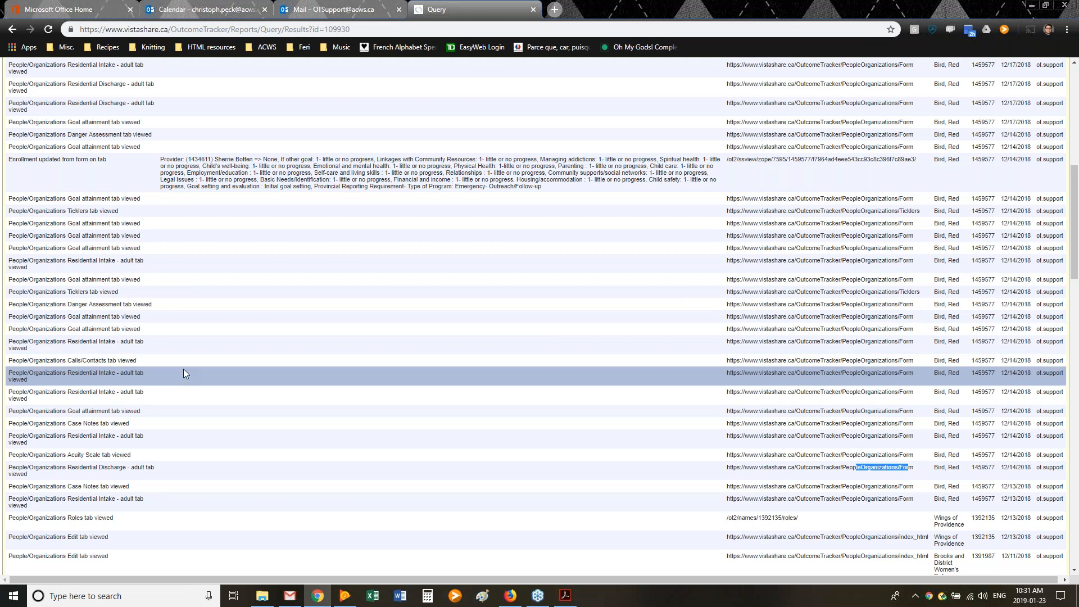
scroll(184, 373, "down", 2)
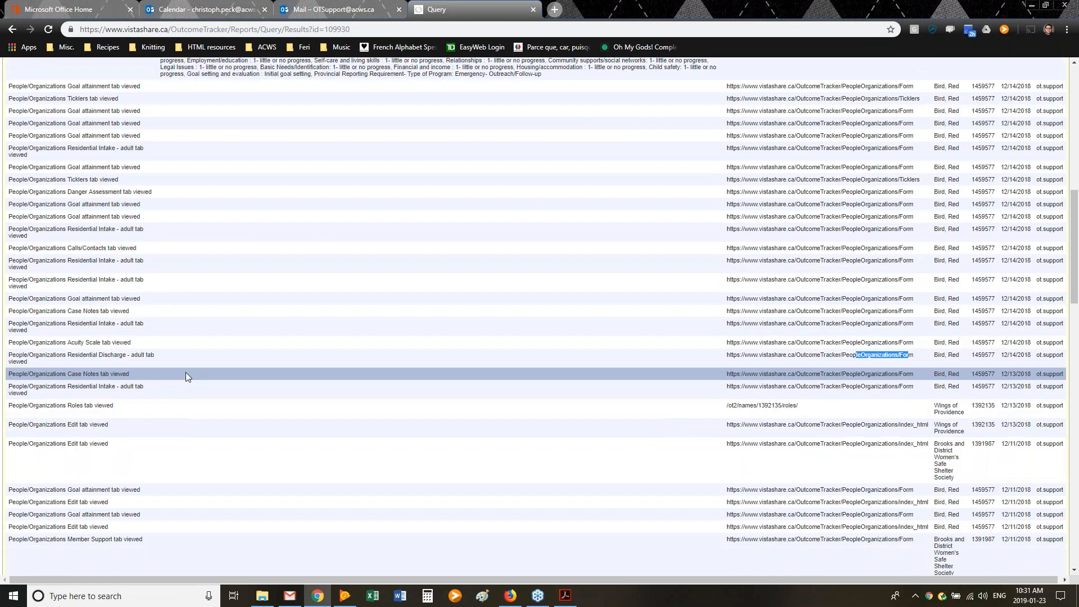
scroll(186, 372, "down", 2)
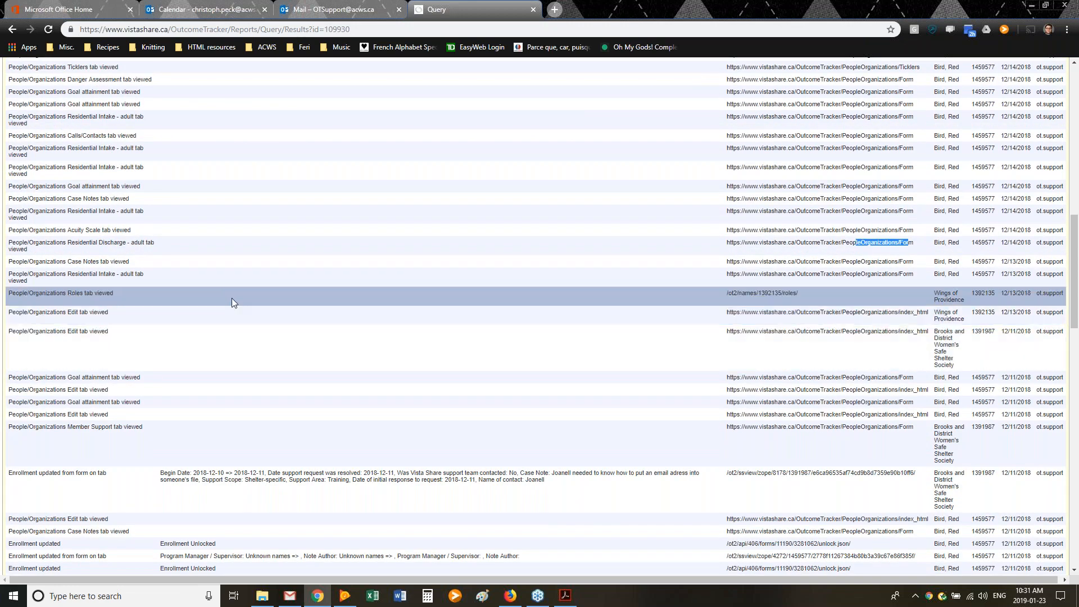
scroll(247, 309, "up", 4)
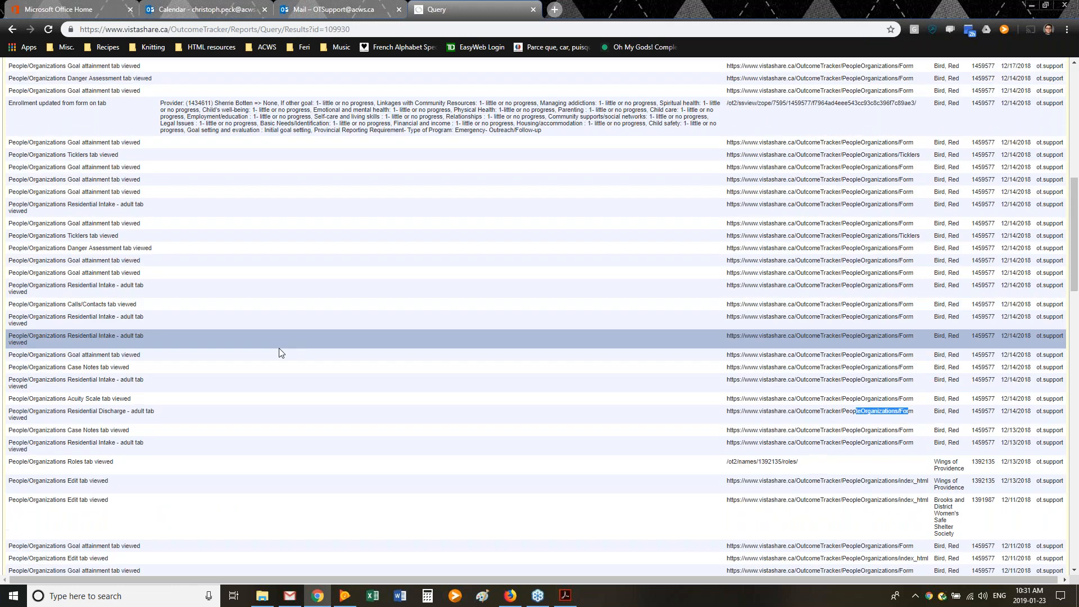
scroll(369, 379, "up", 1)
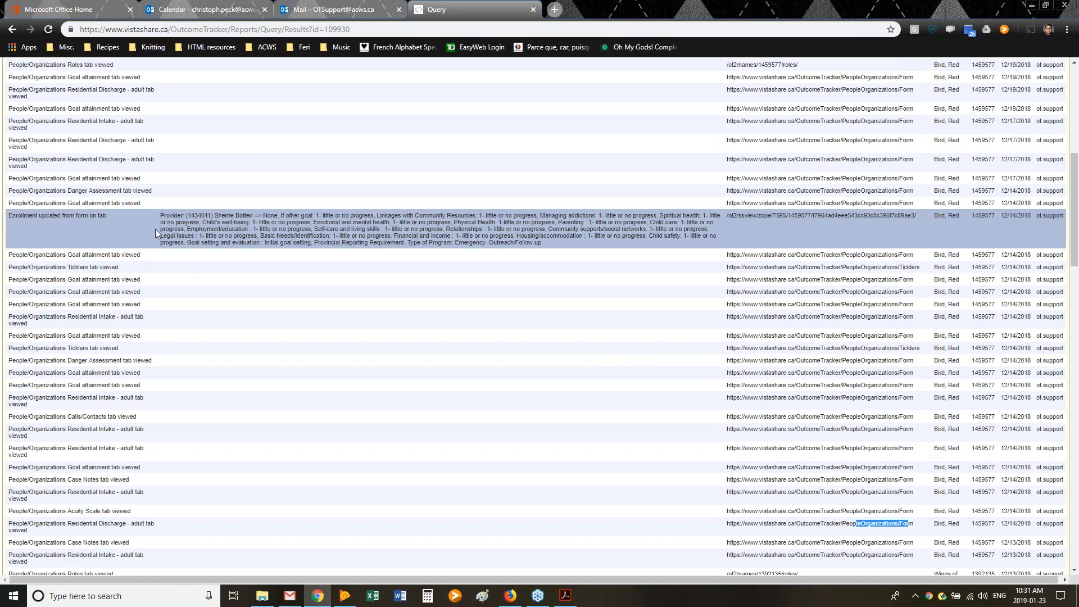
scroll(311, 241, "up", 7)
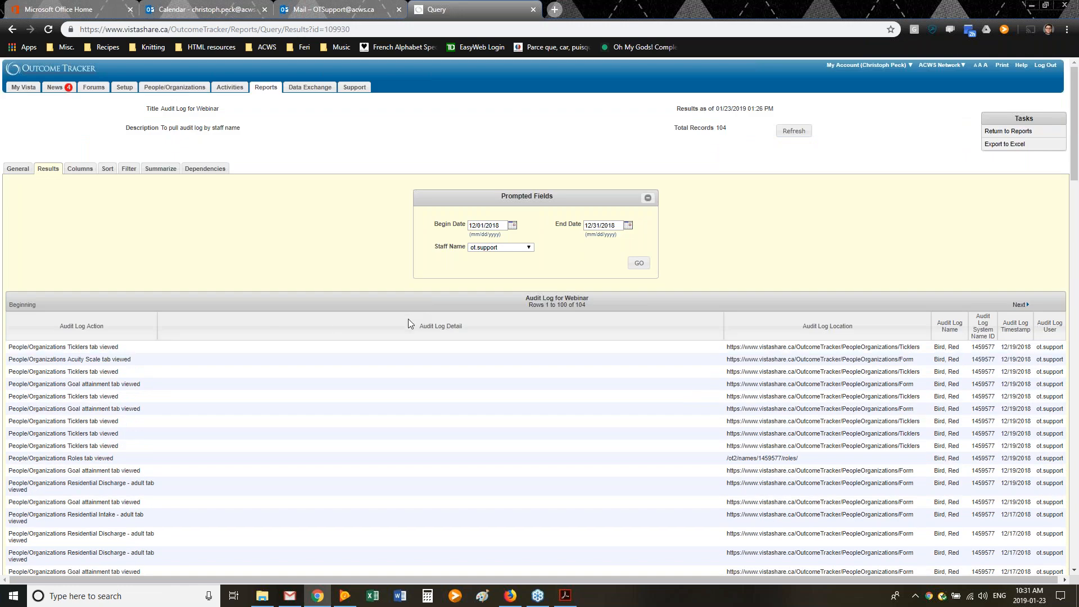
- Inspect the Audit Log Detail column, reading the field values recorded for the 12/14/2018 enrollment update
left_click_drag(420, 325, 477, 337)
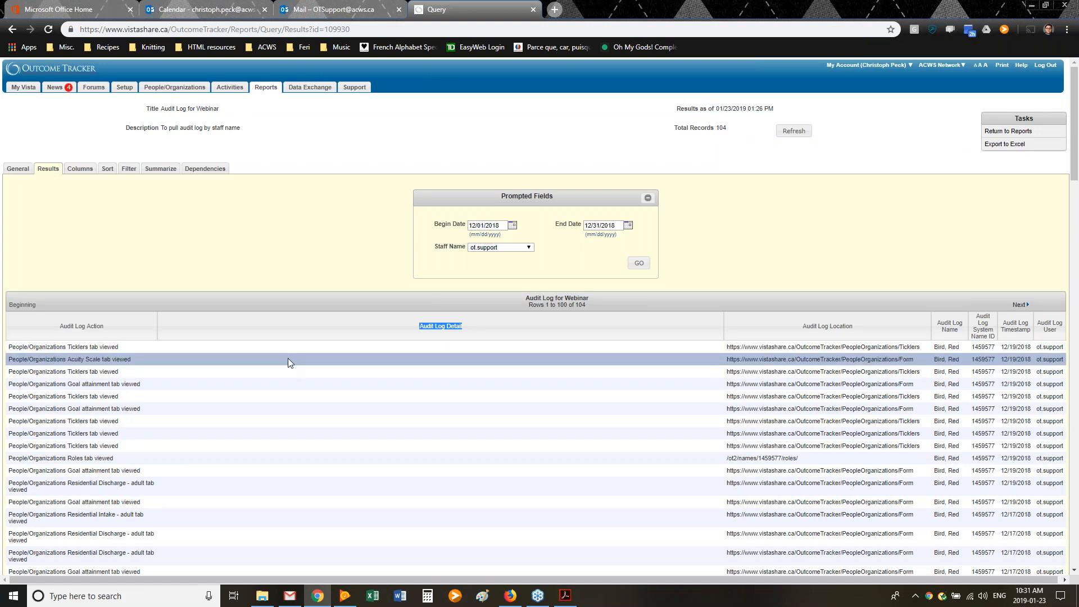
scroll(285, 368, "down", 2)
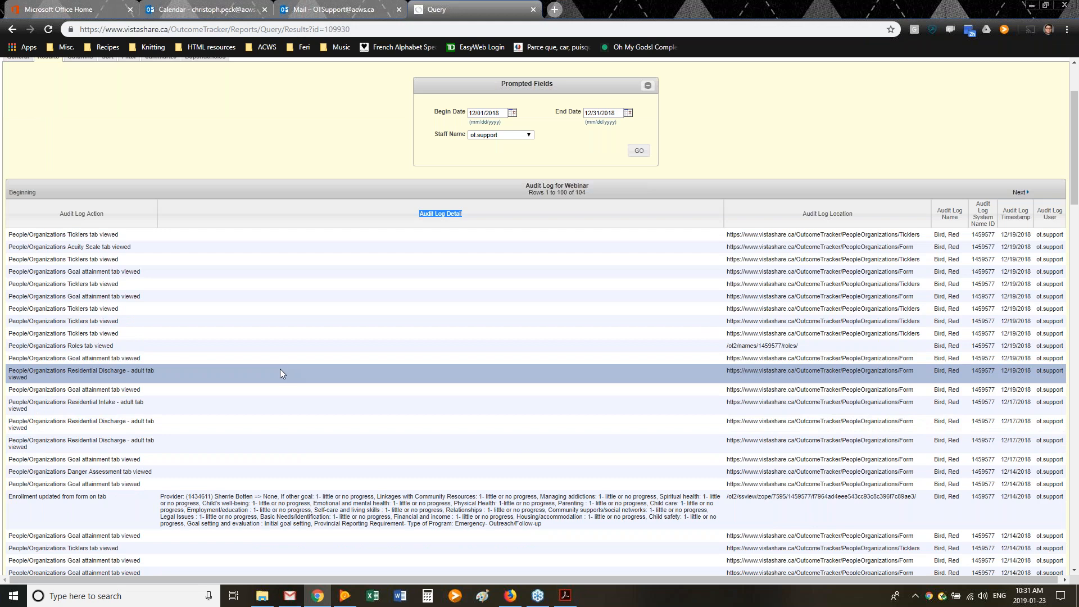
scroll(279, 368, "down", 3)
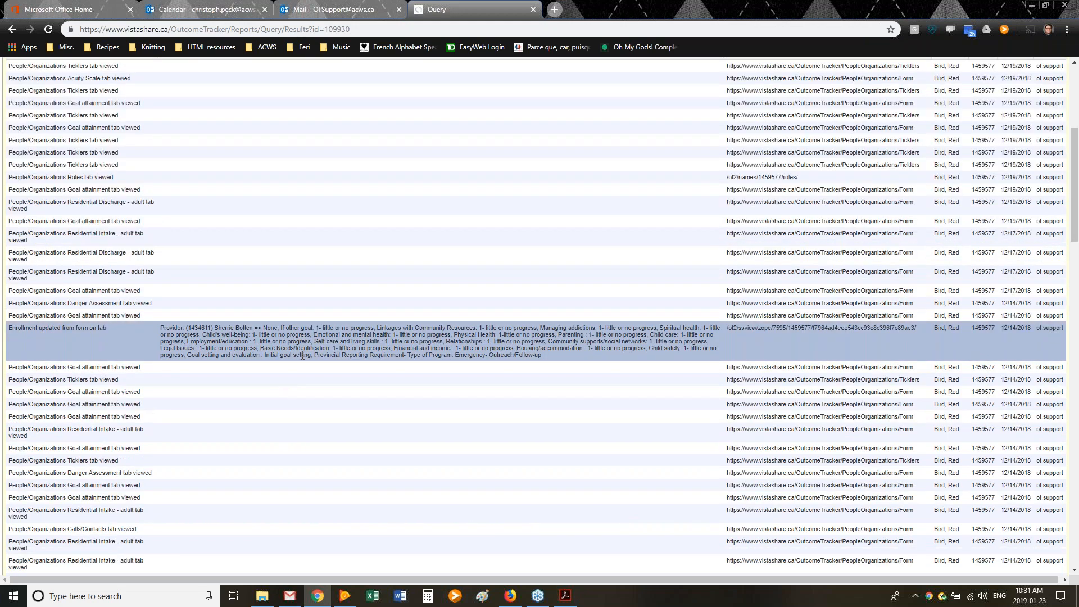
scroll(311, 354, "up", 3)
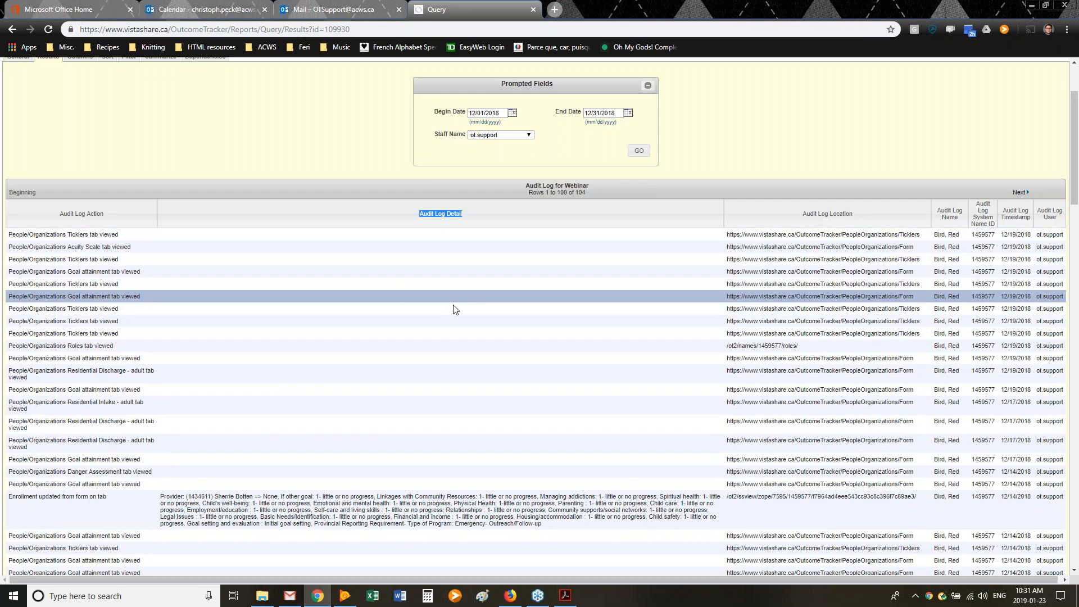
scroll(453, 305, "down", 3)
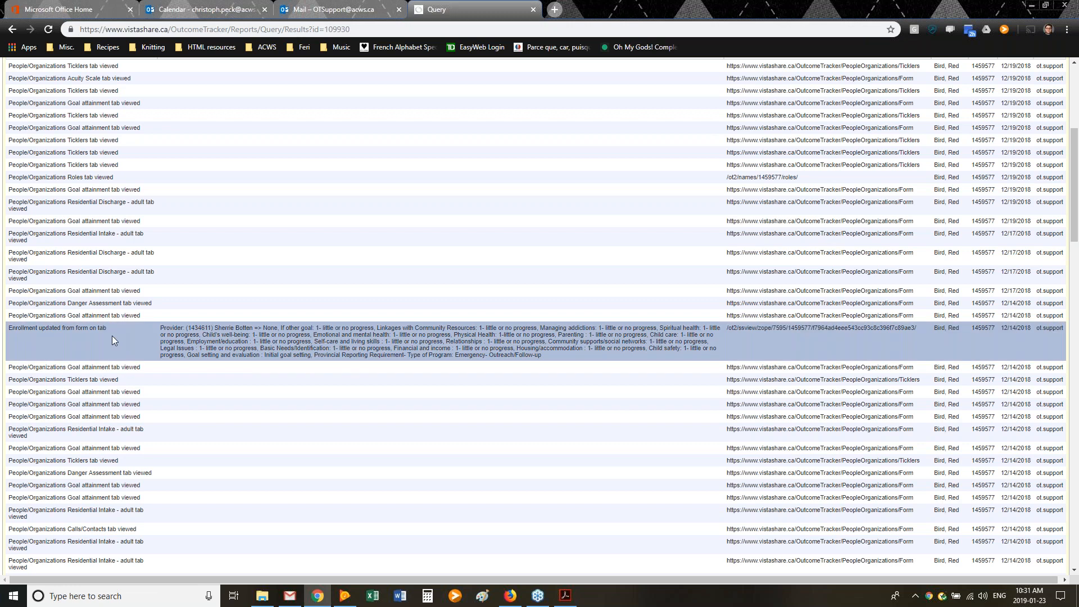
left_click_drag(21, 328, 70, 328)
left_click(116, 332)
left_click(153, 346)
scroll(522, 324, "down", 1)
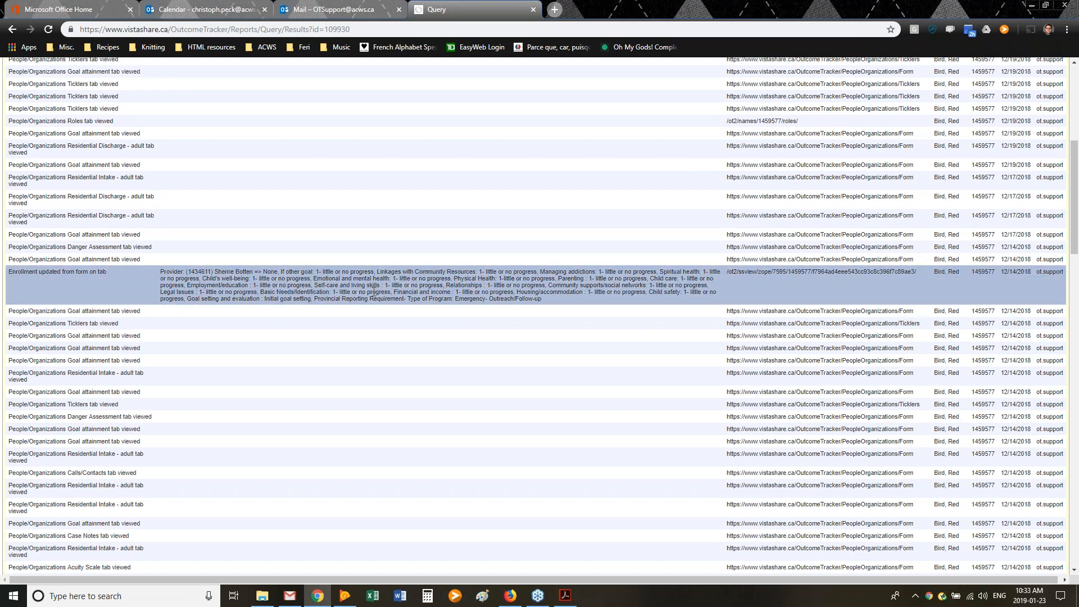
left_click_drag(456, 281, 525, 304)
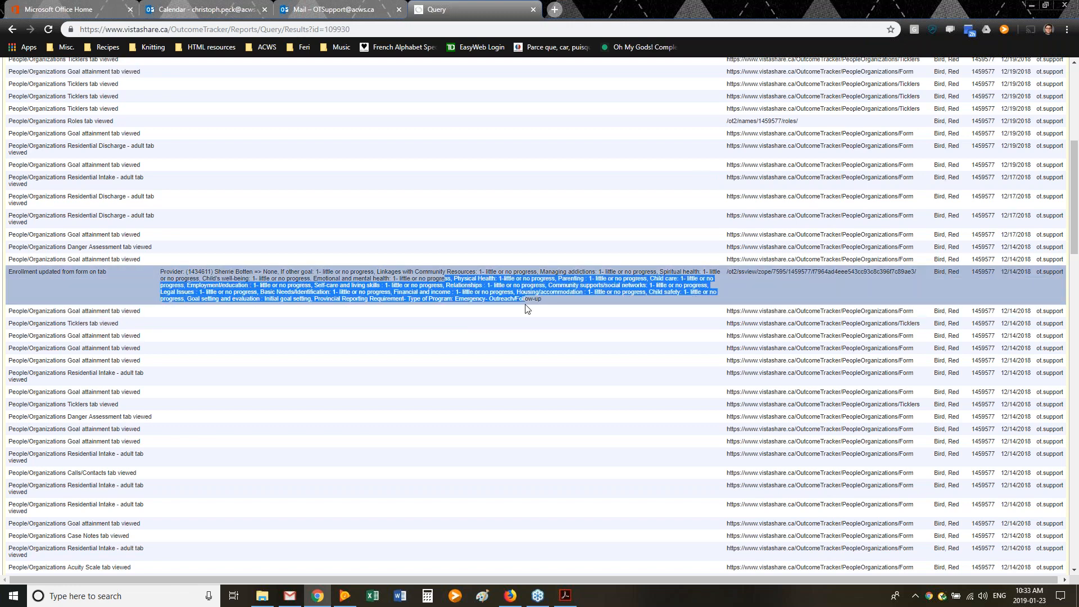
left_click(602, 291)
scroll(602, 290, "down", 1)
scroll(601, 291, "down", 6)
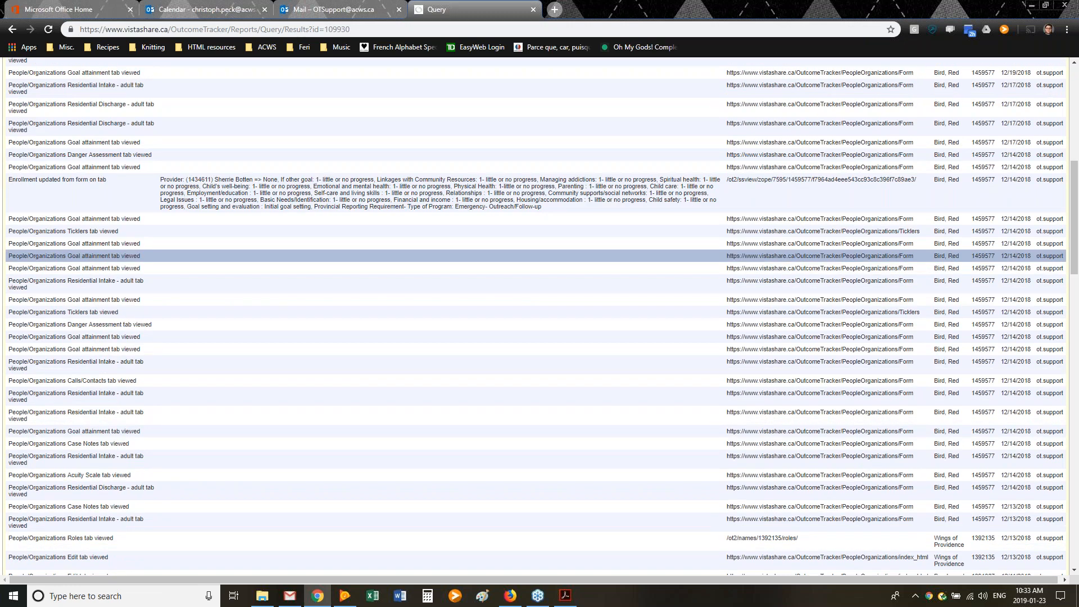
- Compare the Begin Date change recorded in the 12/11/2018 enrollment update with the details of the 12/14/2018 update
scroll(601, 290, "down", 4)
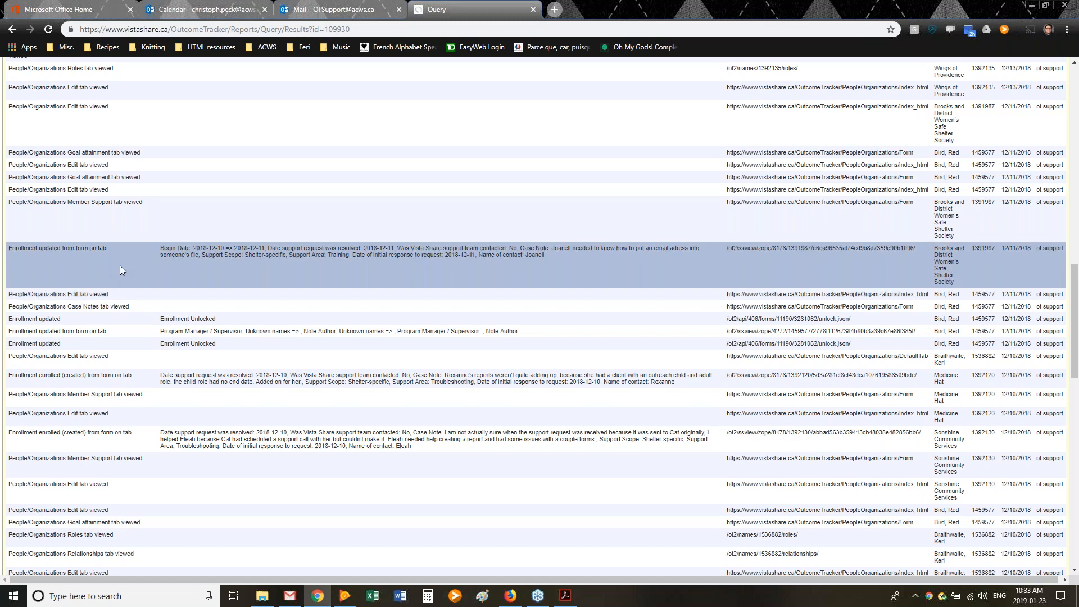
left_click_drag(178, 249, 221, 247)
scroll(378, 296, "up", 15)
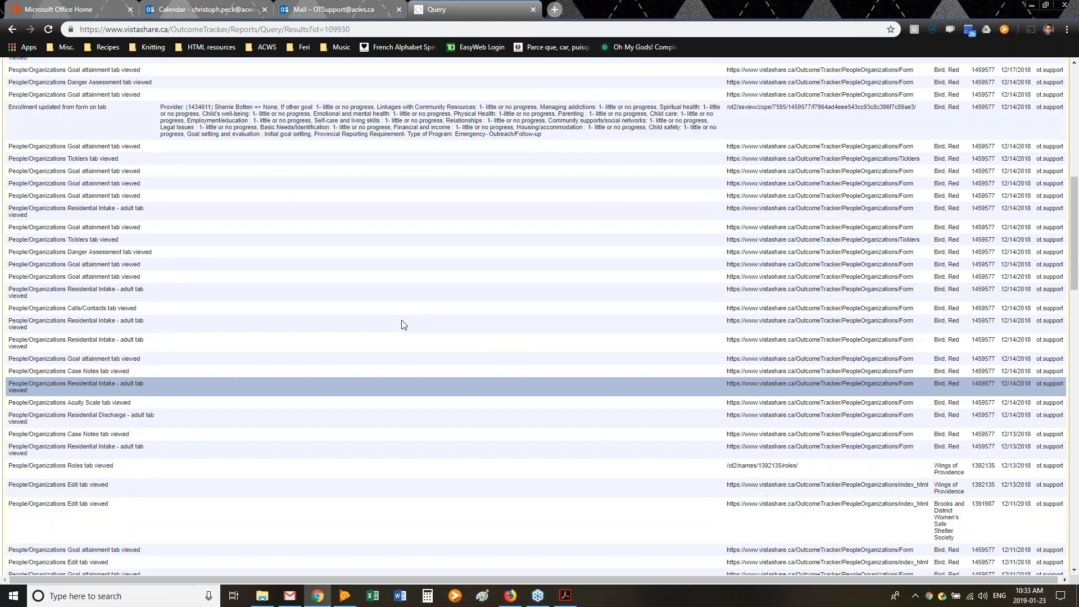
scroll(401, 321, "down", 12)
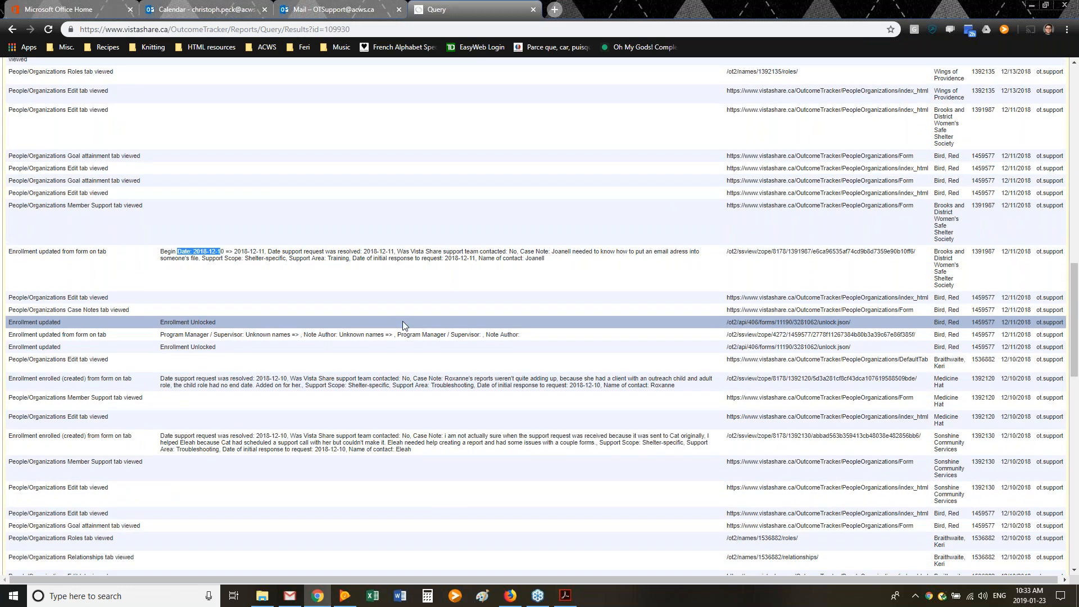
scroll(405, 323, "up", 6)
scroll(405, 324, "up", 6)
scroll(406, 324, "down", 12)
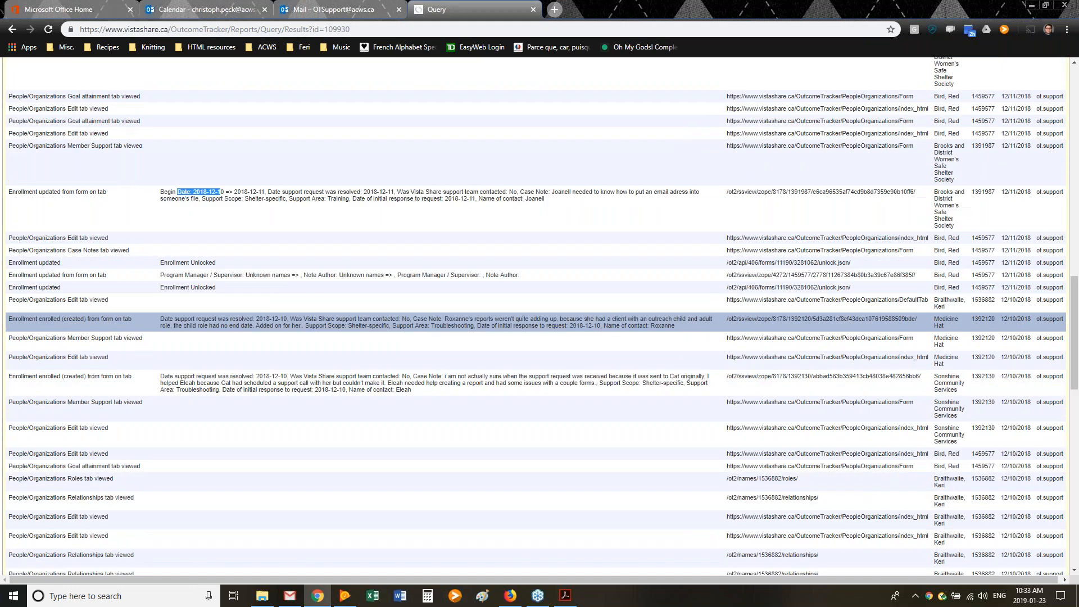
scroll(405, 327, "up", 6)
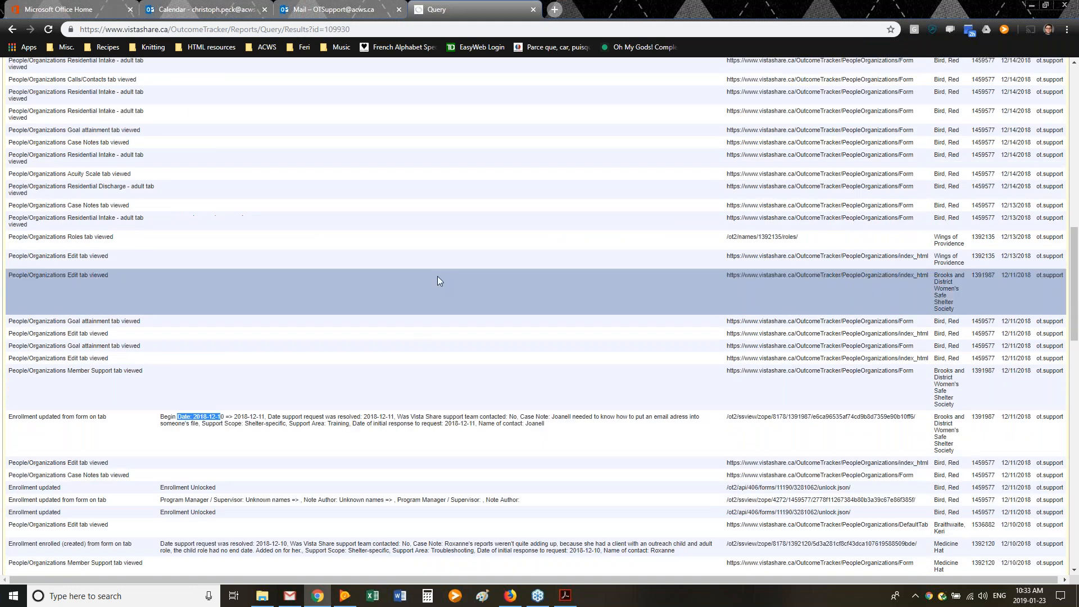
scroll(437, 275, "up", 10)
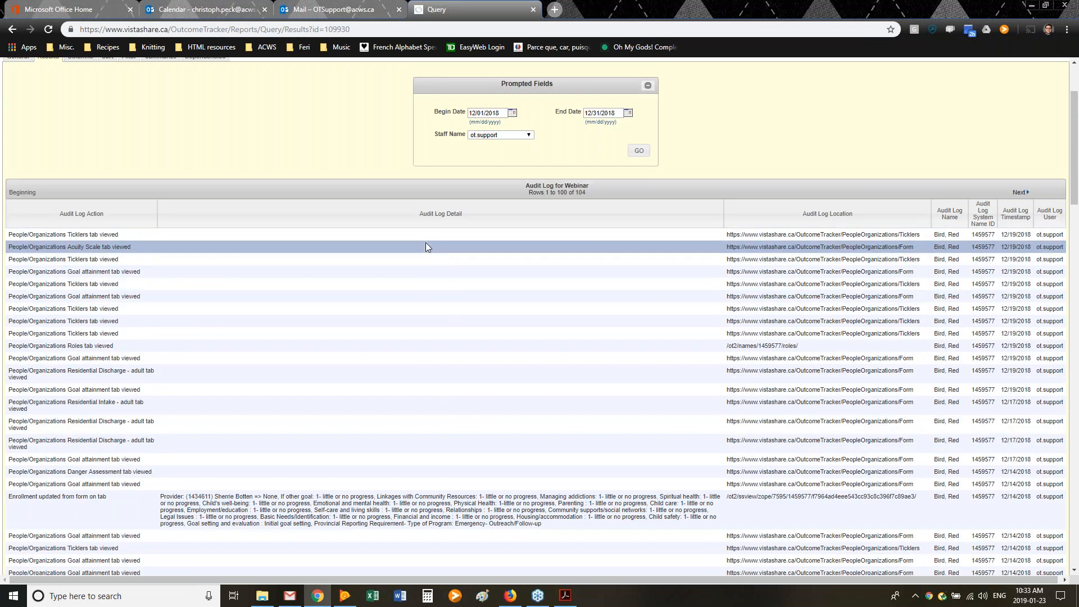
scroll(370, 366, "down", 3)
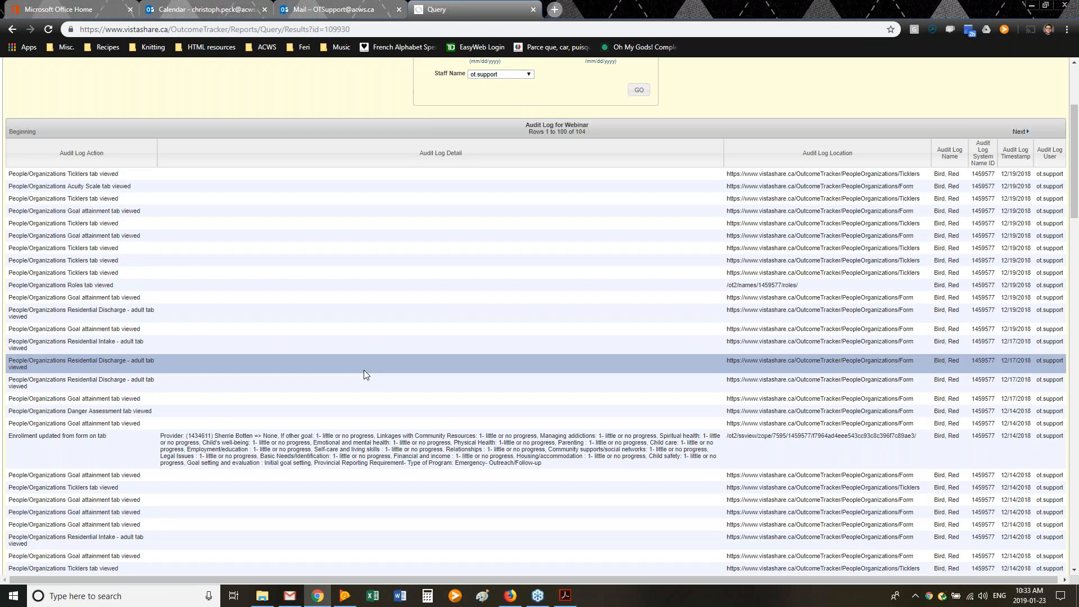
scroll(430, 441, "up", 2)
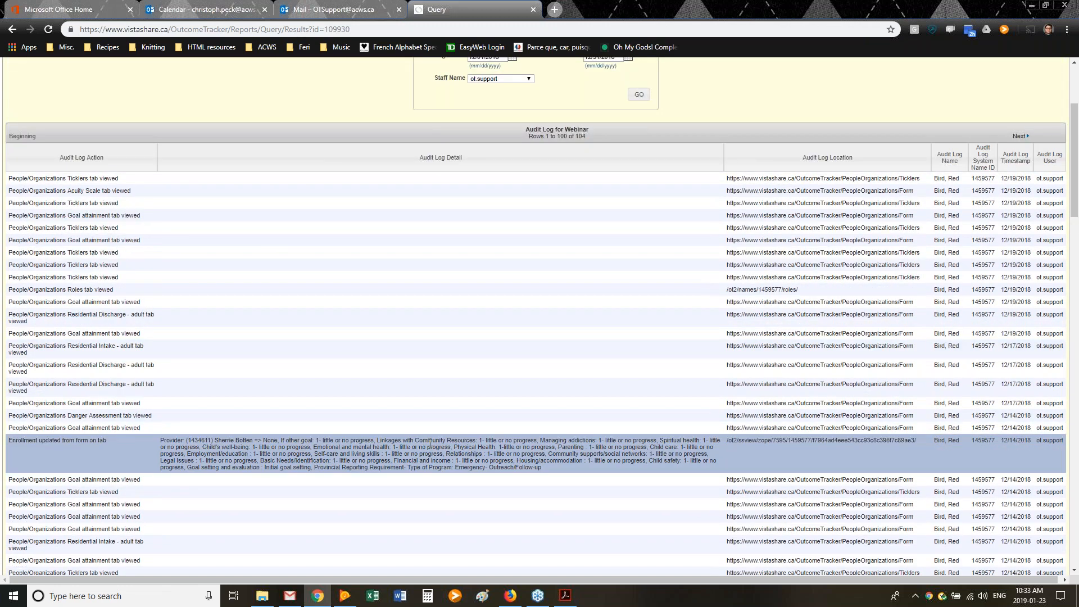
left_click_drag(410, 441, 553, 467)
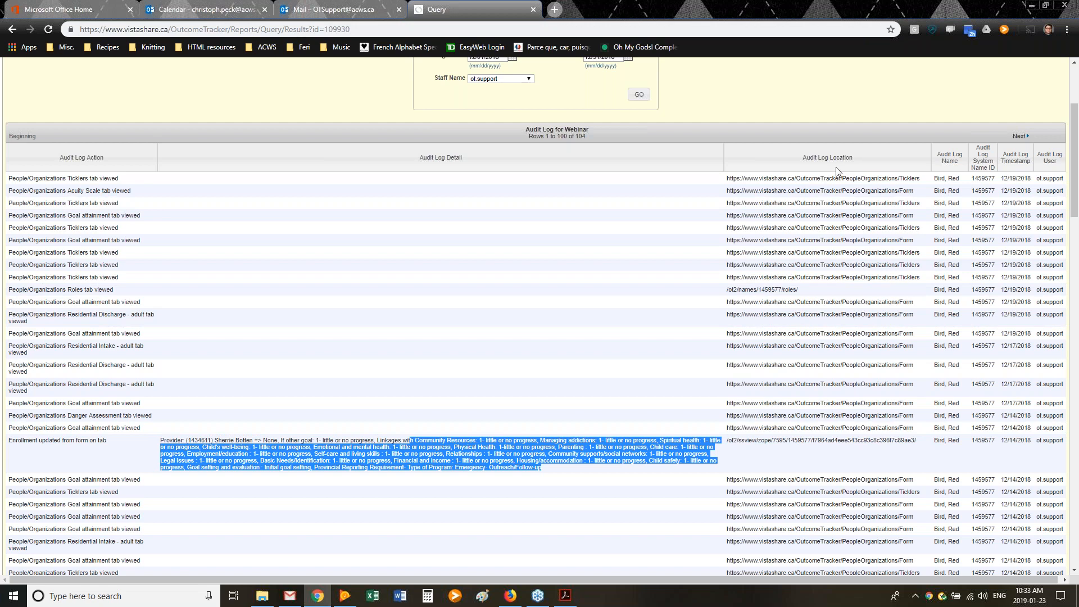
- Examine the Audit Log Name, System Name ID and Timestamp columns across the query result rows
left_click_drag(938, 152, 958, 183)
left_click(964, 213)
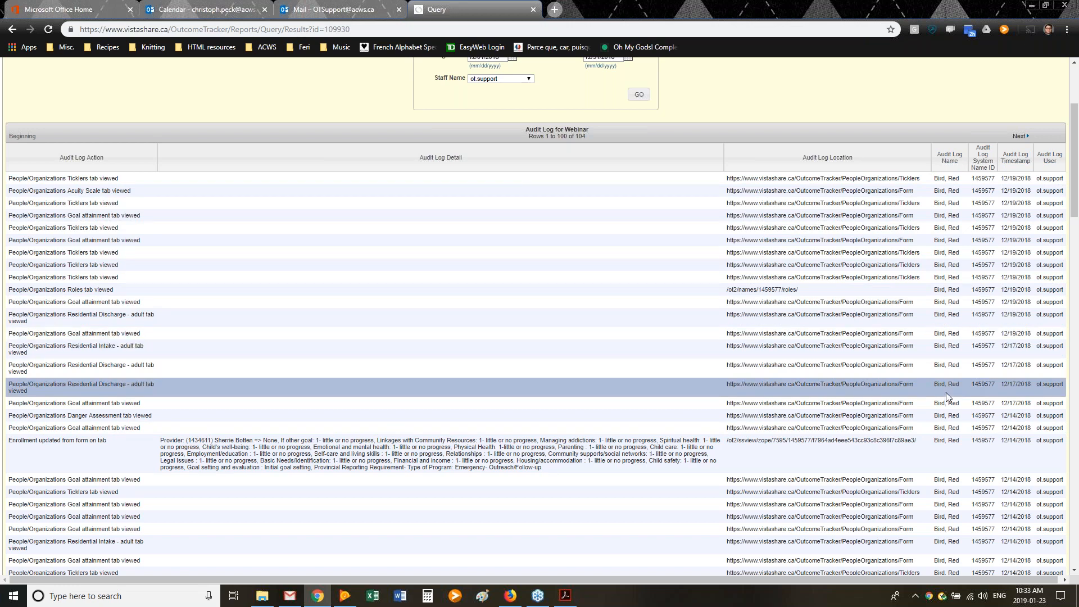
scroll(948, 392, "down", 2)
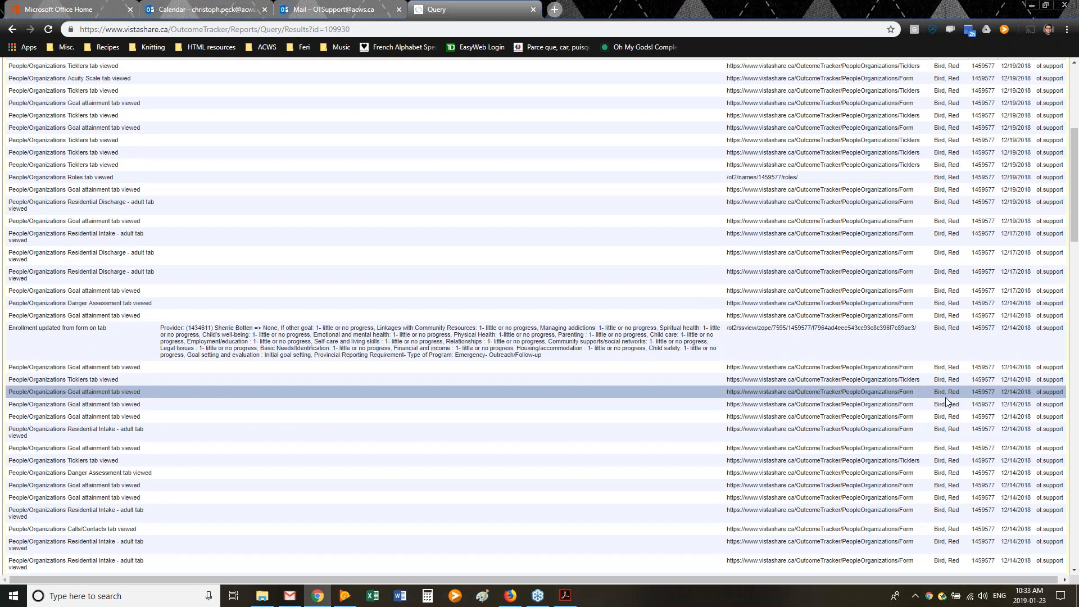
scroll(945, 391, "down", 1)
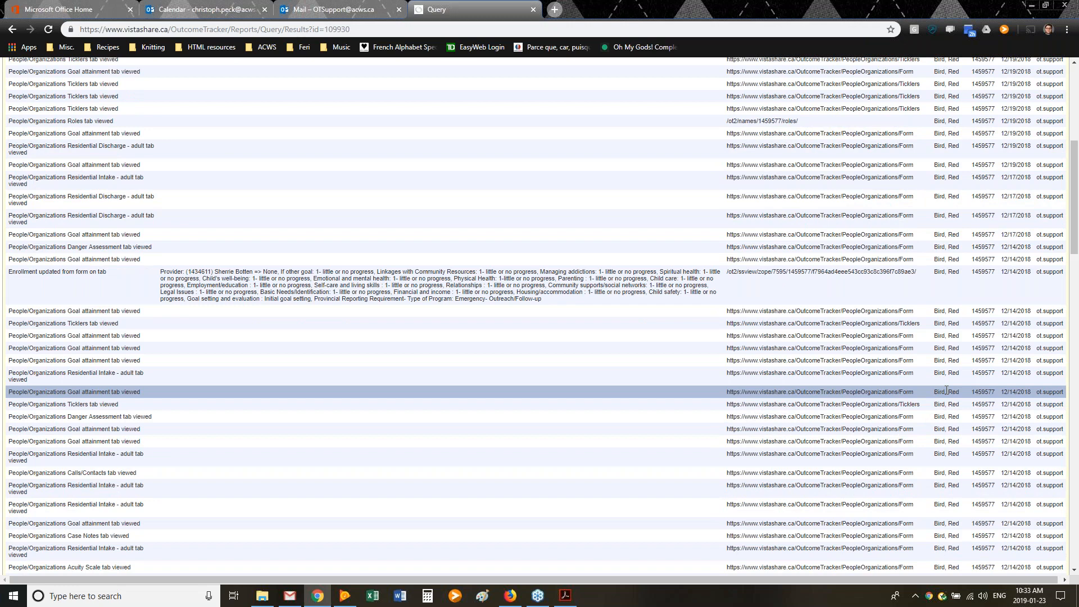
scroll(947, 390, "up", 6)
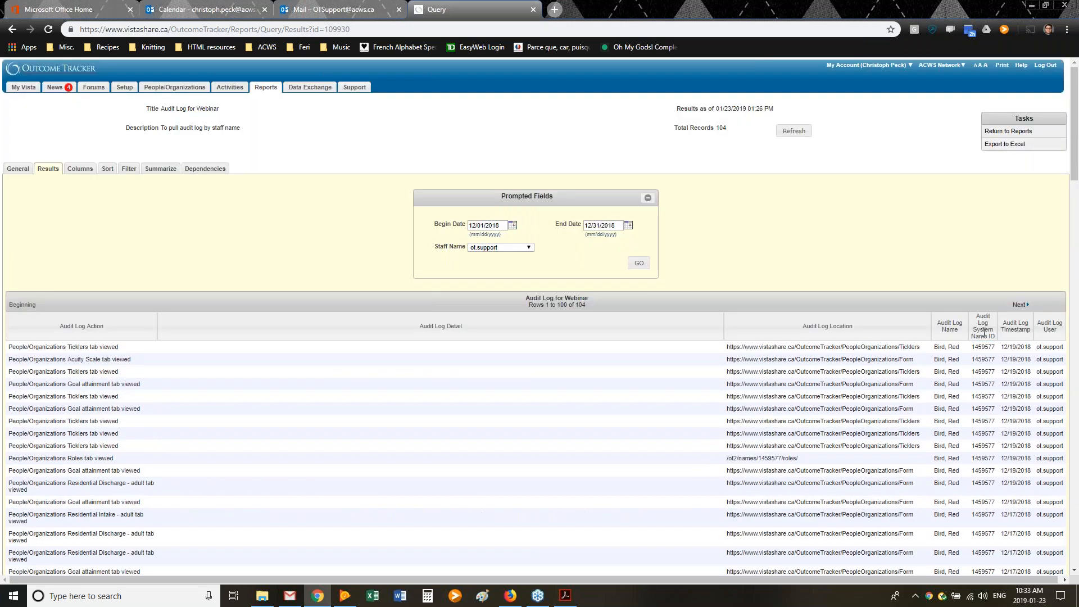
scroll(967, 346, "down", 1)
scroll(1015, 227, "down", 1)
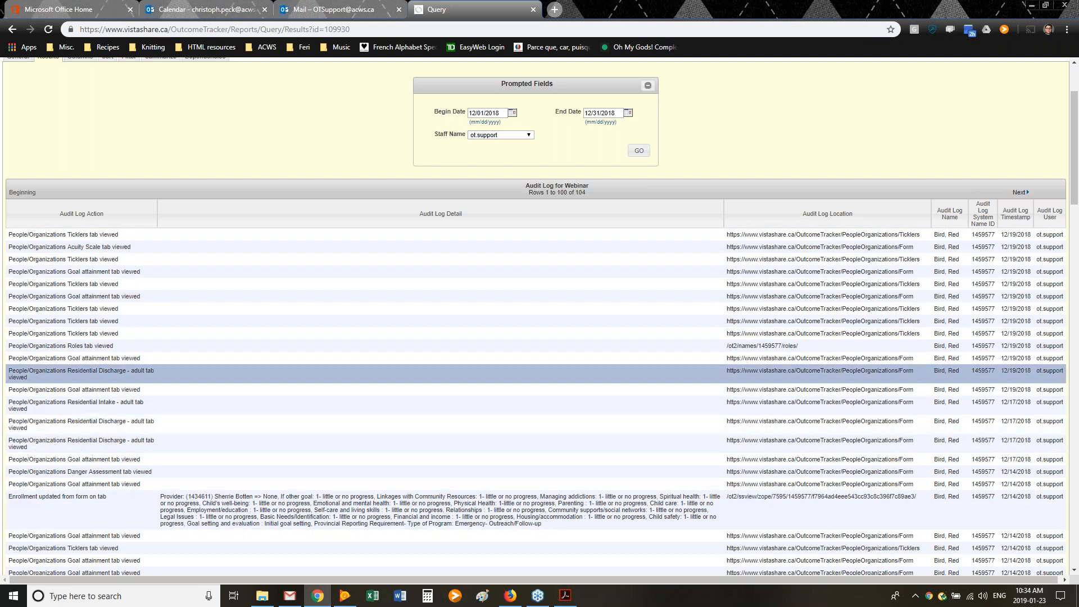
scroll(1013, 365, "down", 2)
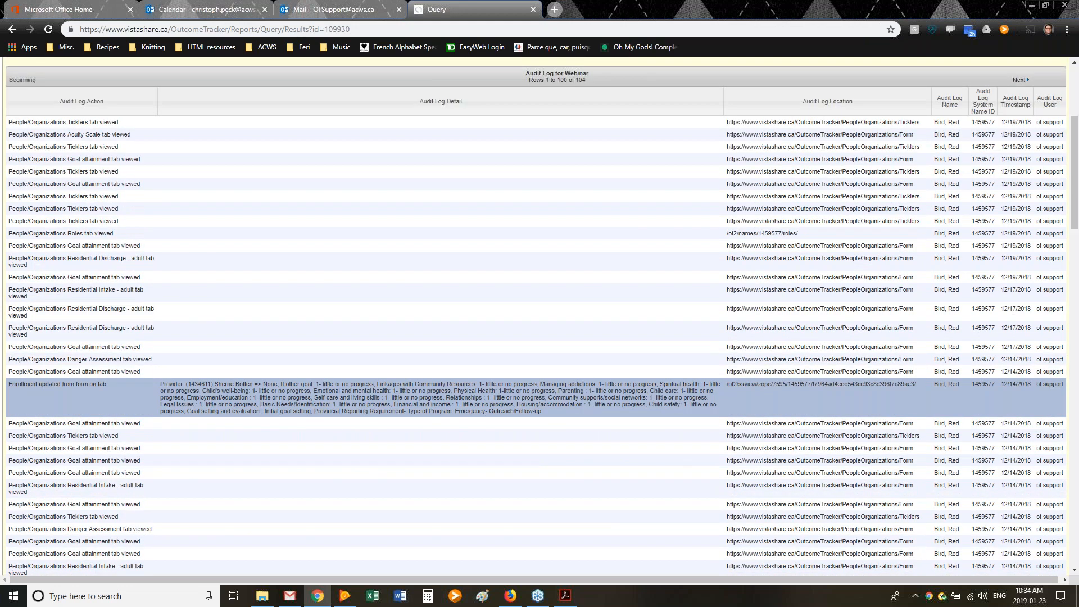
scroll(1034, 347, "up", 4)
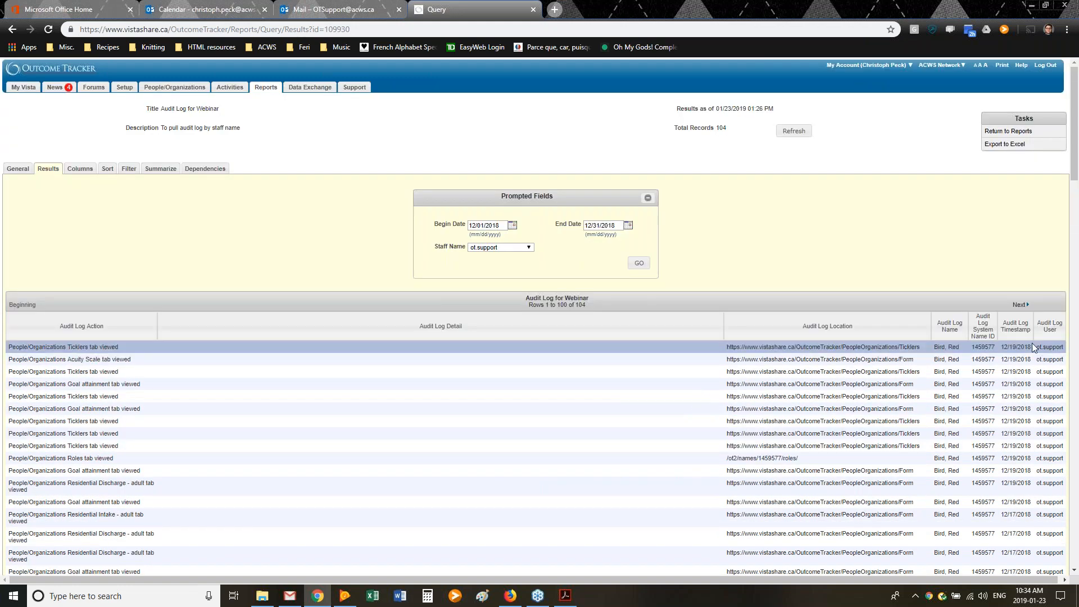
- Compare the Staff Name prompt selection with the Audit Log User column in the query results
left_click(497, 249)
left_click(499, 249)
left_click(508, 249)
left_click(507, 249)
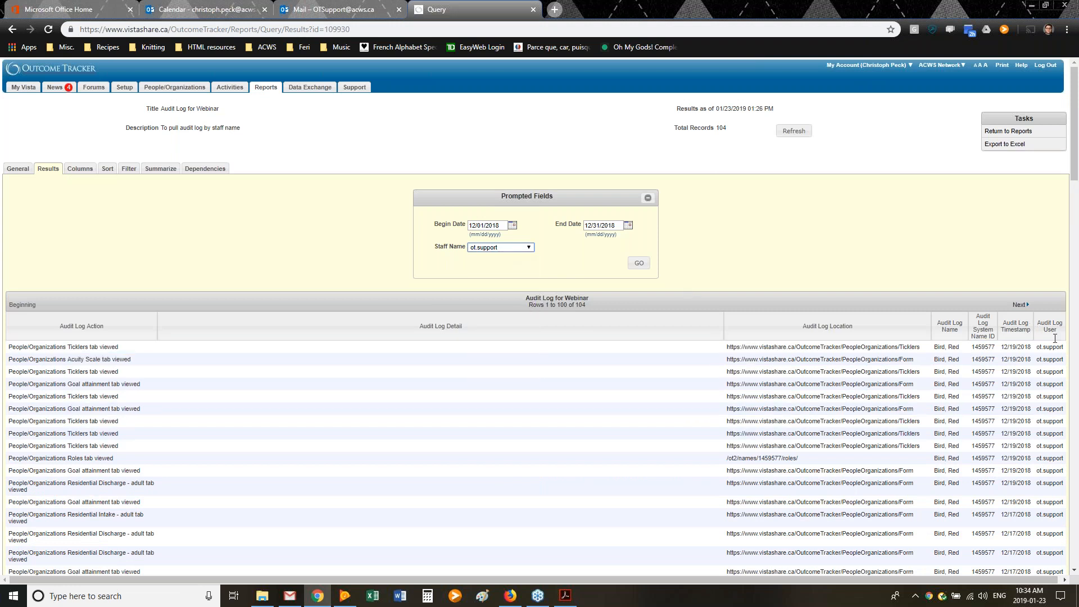
left_click(866, 276)
scroll(939, 346, "down", 2)
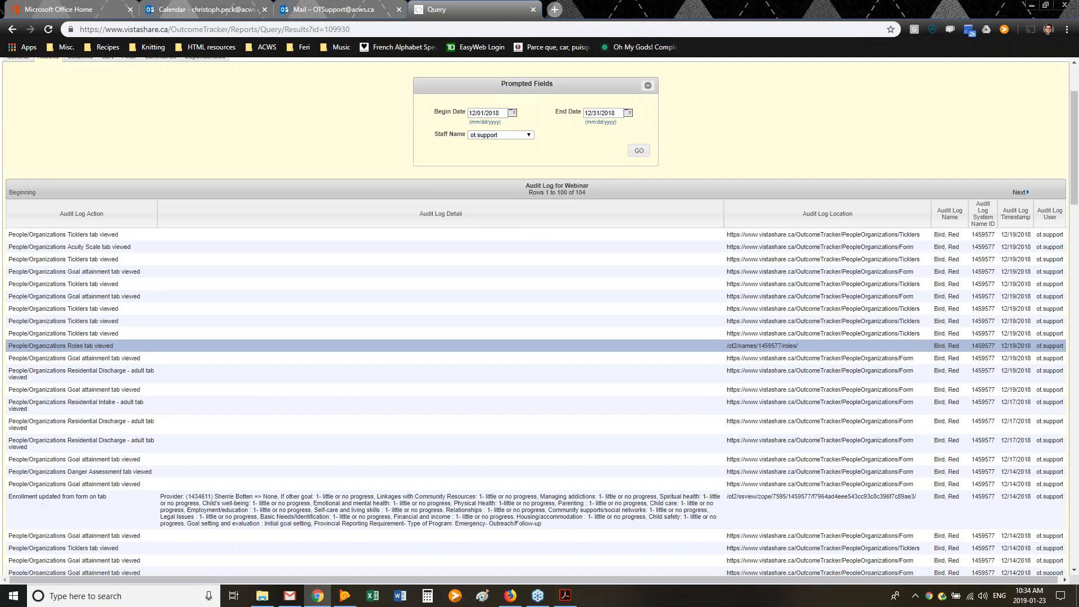
scroll(938, 346, "up", 2)
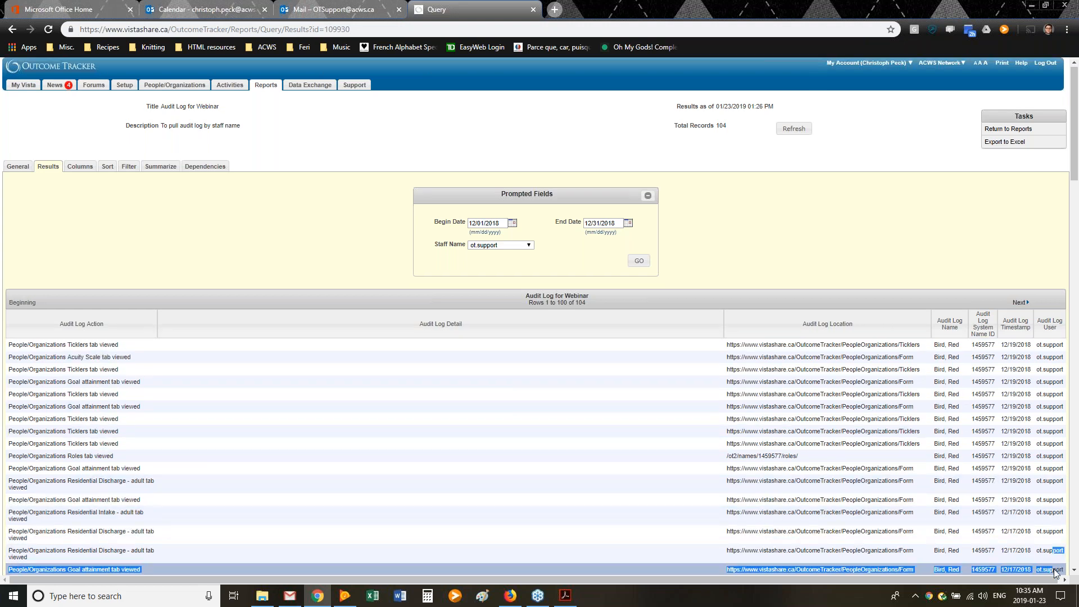
scroll(955, 562, "down", 1)
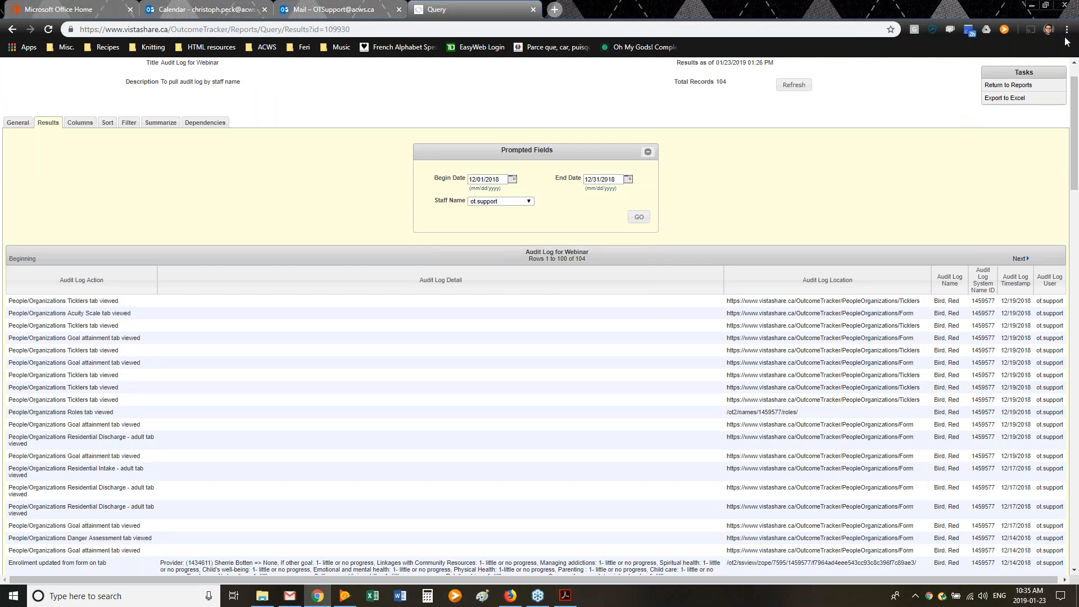
- Switch to The Audit Log In Outcome Tracker.pdf in Adobe Acrobat and read the Audit Log Action definitions on page 1
mouse_move(570, 599)
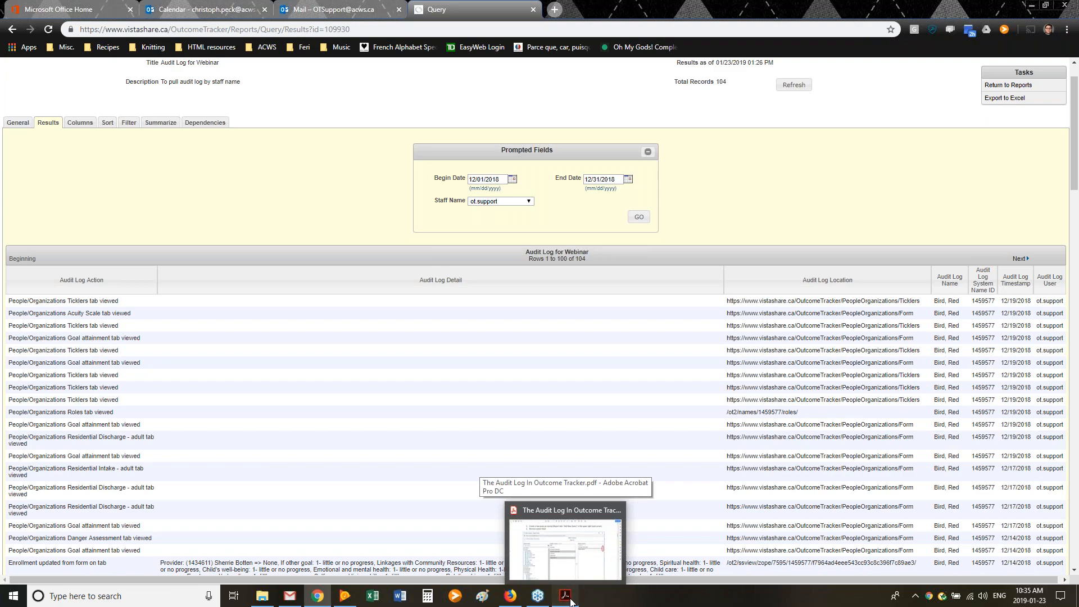
left_click(570, 600)
scroll(567, 460, "down", 3)
scroll(567, 459, "up", 5)
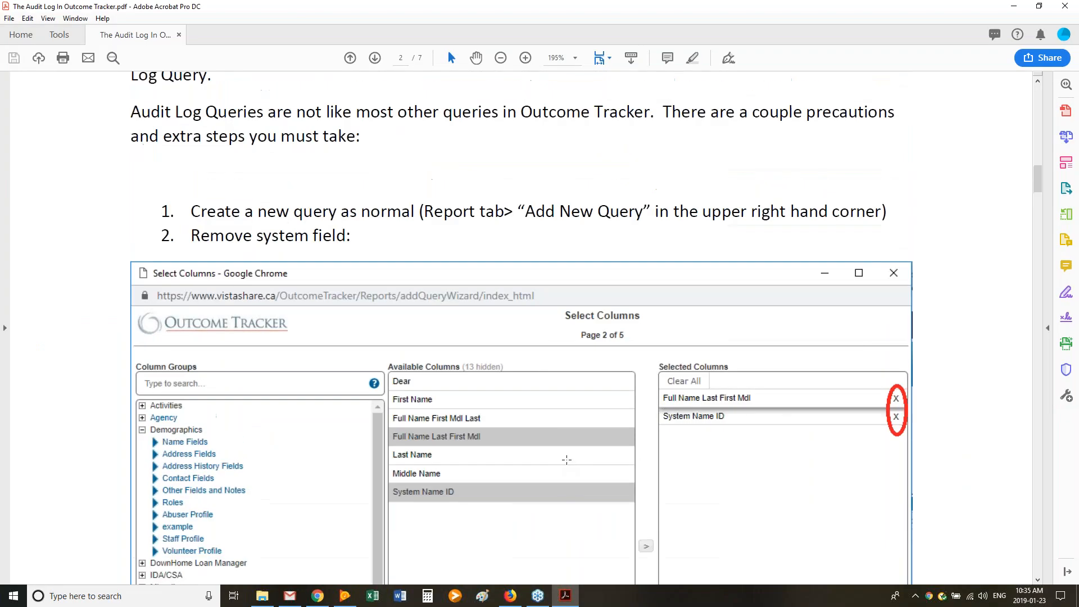
scroll(566, 460, "up", 15)
scroll(566, 459, "up", 6)
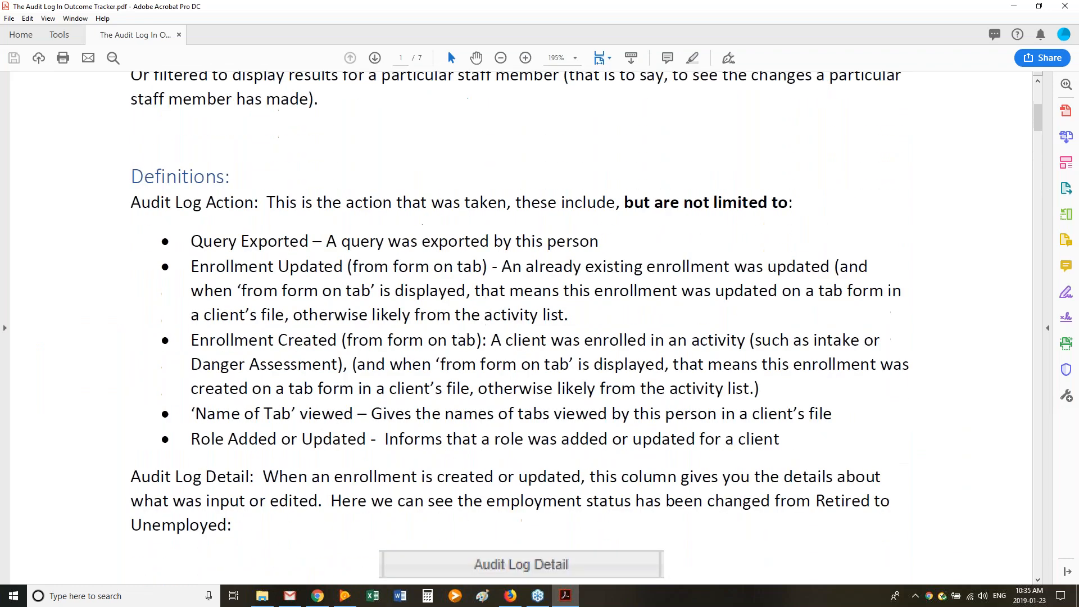
scroll(519, 328, "down", 1)
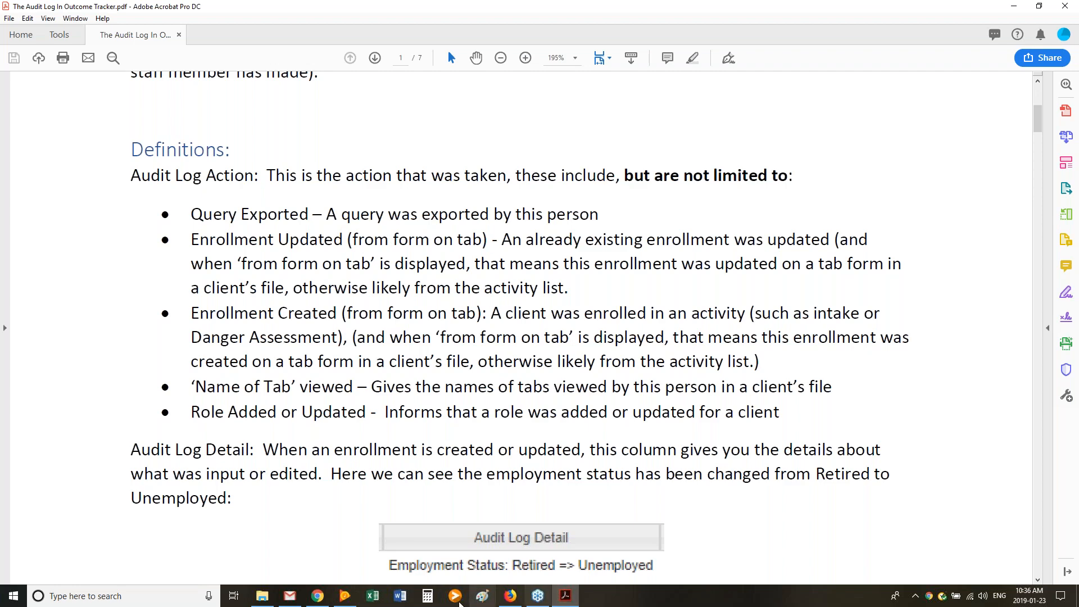
- Return to the PDF's Definitions section, highlight "Role Added or Updated", and read the remaining audit log column definitions
left_click(326, 602)
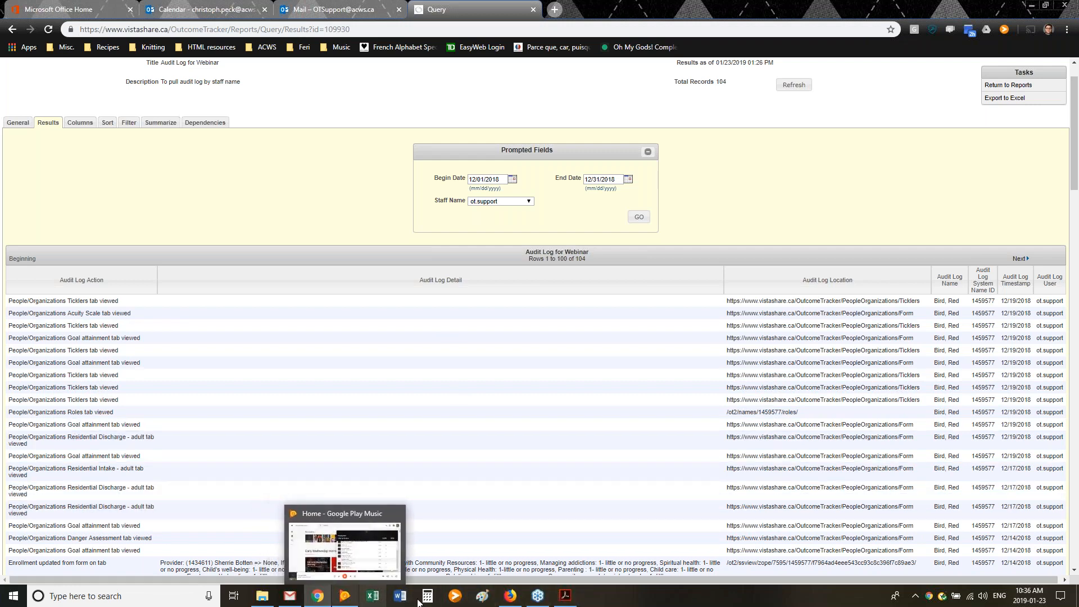
mouse_move(538, 597)
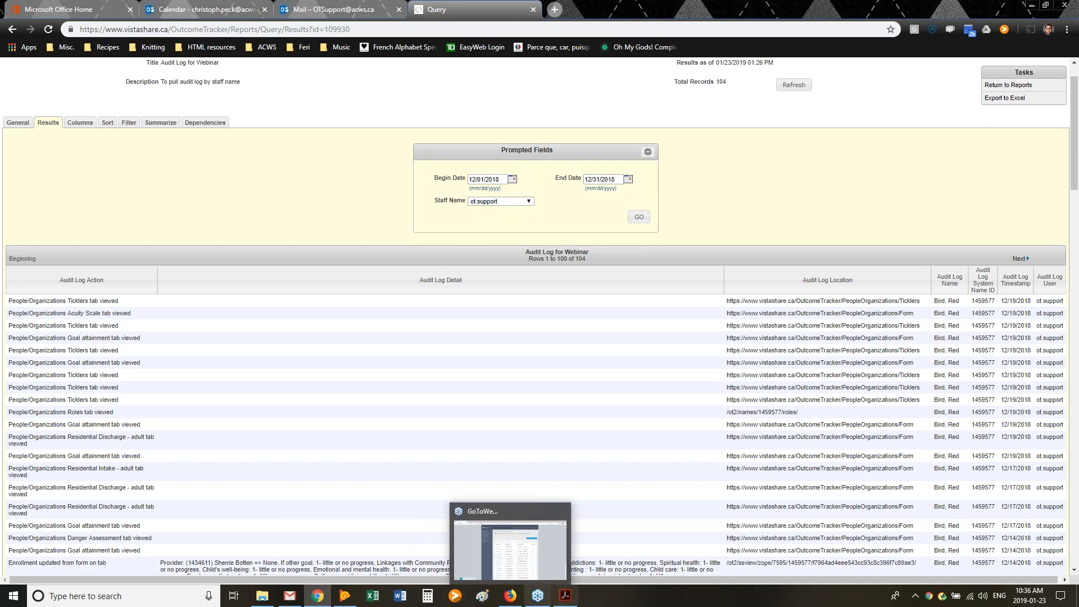
left_click(566, 596)
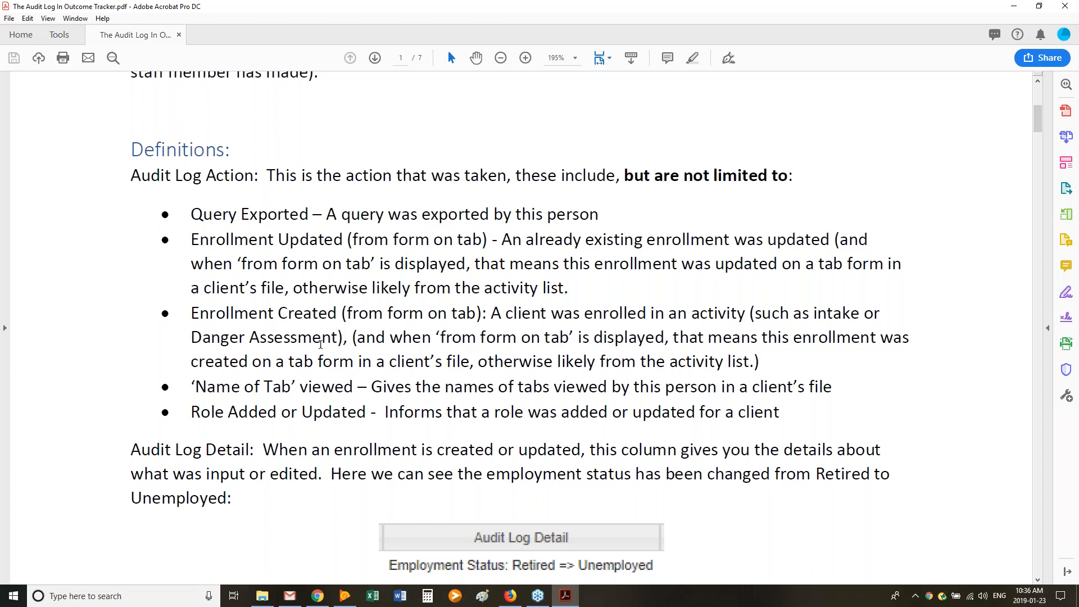
scroll(320, 344, "down", 1)
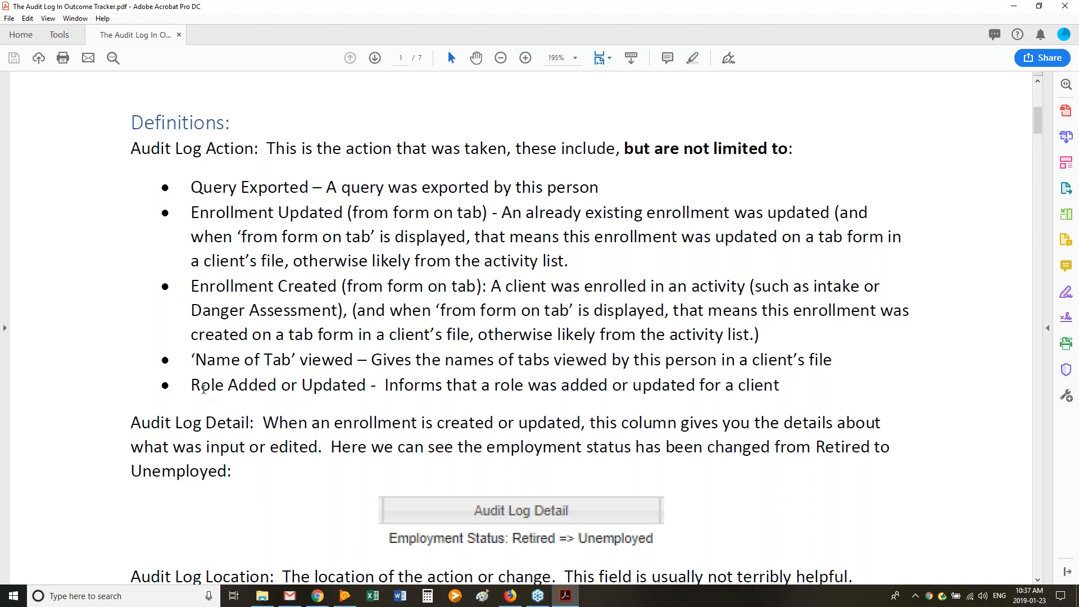
left_click_drag(191, 386, 367, 391)
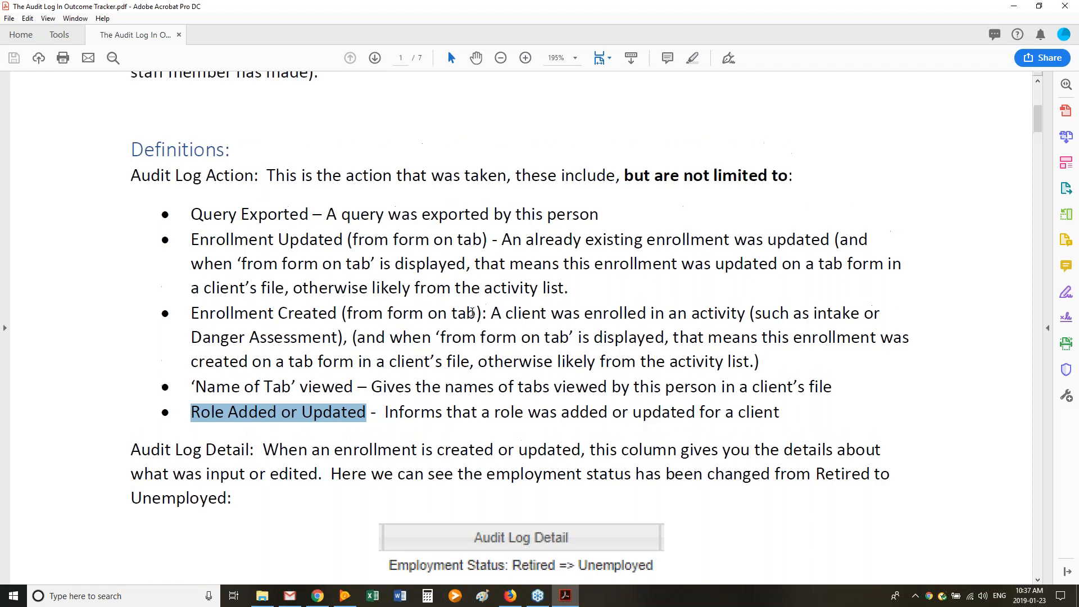
scroll(472, 312, "down", 5)
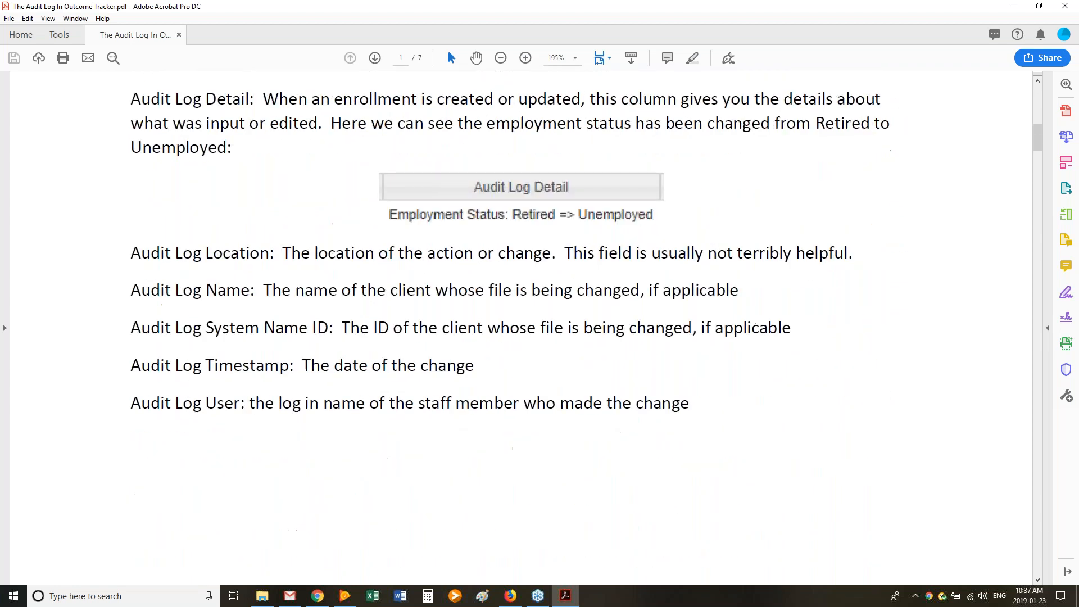
scroll(484, 309, "down", 5)
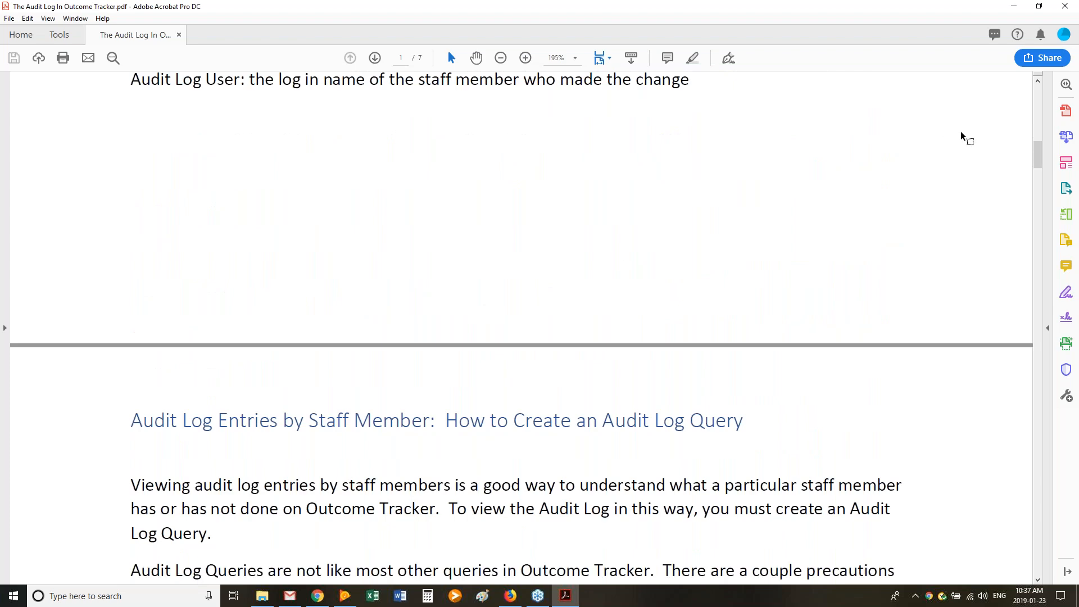
- Reduce the PDF zoom to 100% and skim the Audit Log Query instructions before returning to the start of page 1
left_click_drag(1040, 158, 1055, 310)
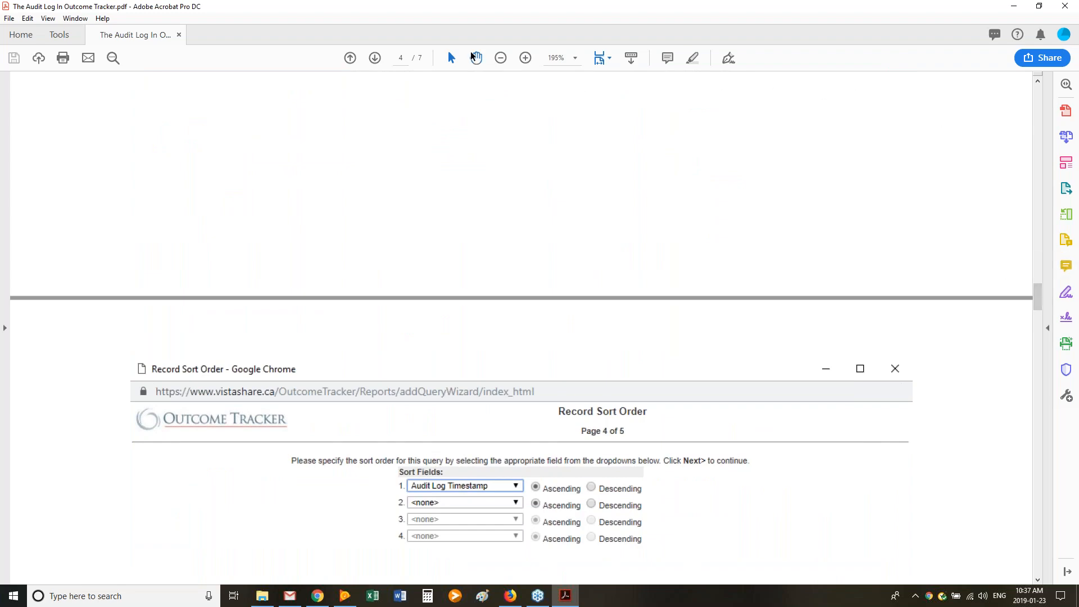
left_click(501, 59)
scroll(1018, 256, "up", 10)
left_click_drag(1037, 257, 1066, 183)
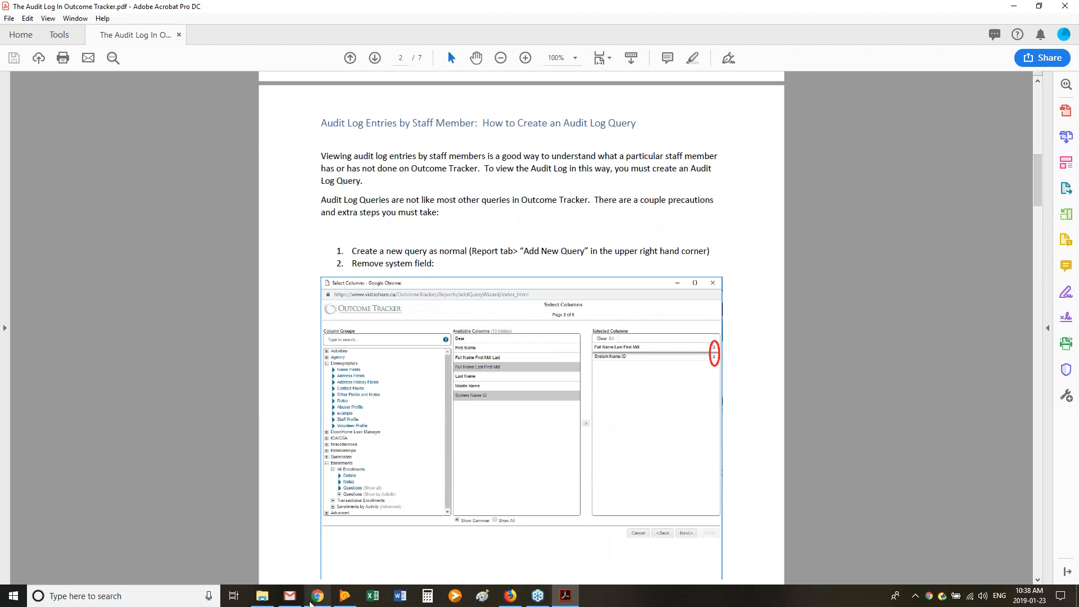
scroll(441, 456, "down", 10)
scroll(522, 326, "down", 20)
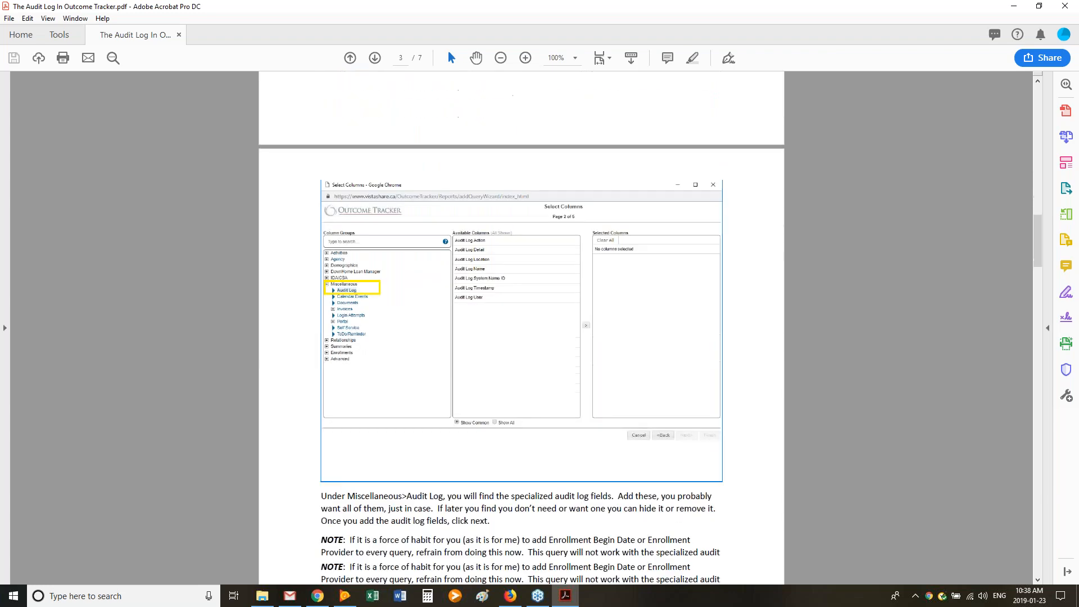
scroll(522, 326, "down", 10)
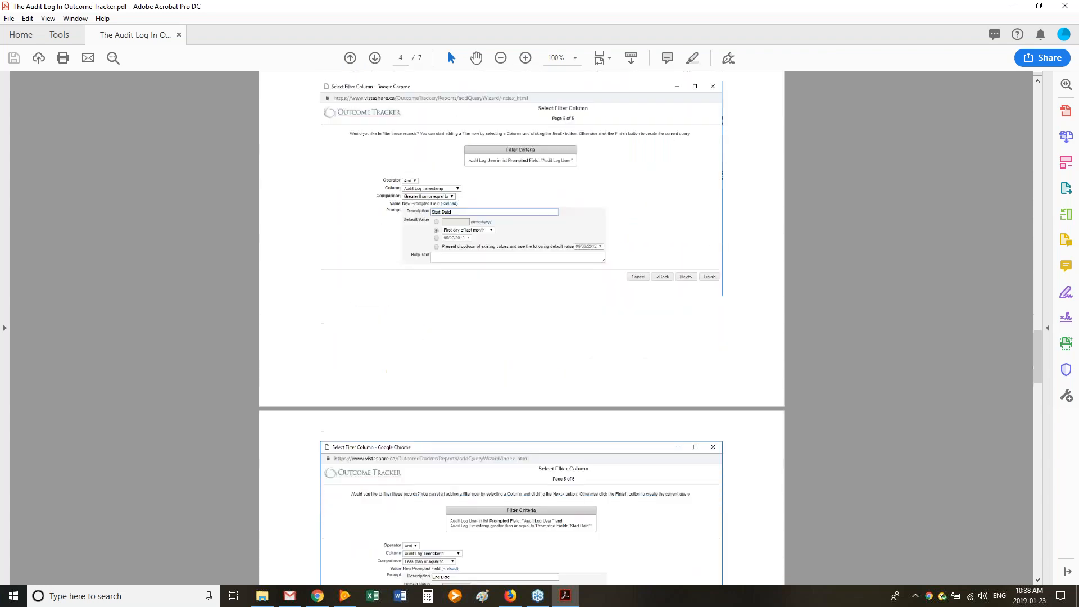
left_click_drag(1034, 374, 1043, 98)
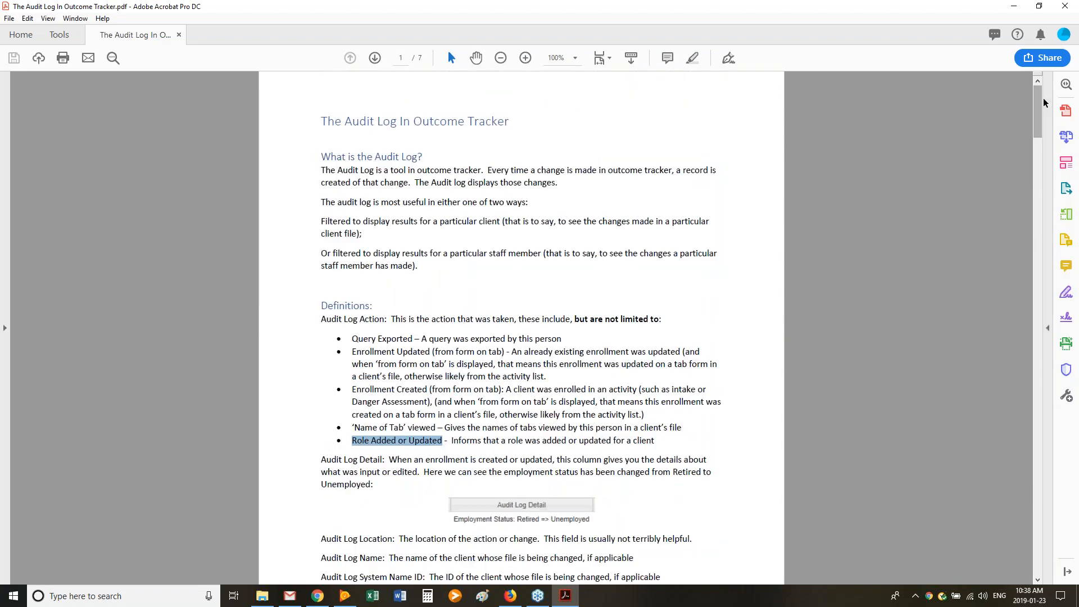